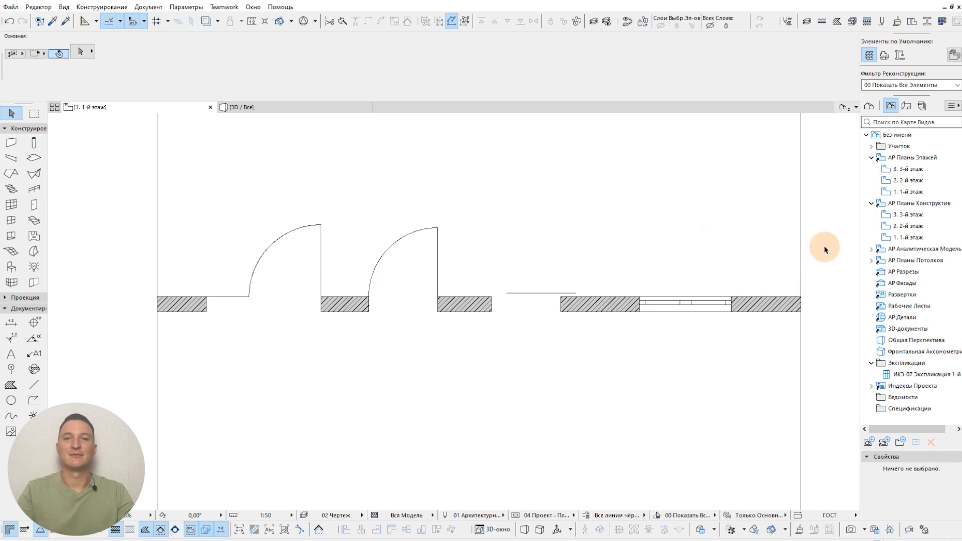
Step: Open the Model View Options for the 04 Проект - Планы combination, close them and open them again
left_click(162, 8)
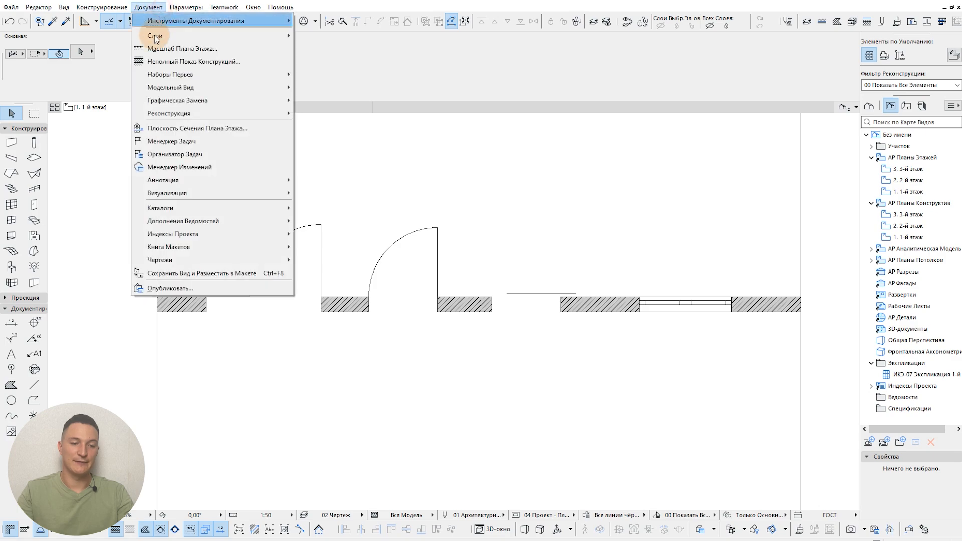
mouse_move(178, 94)
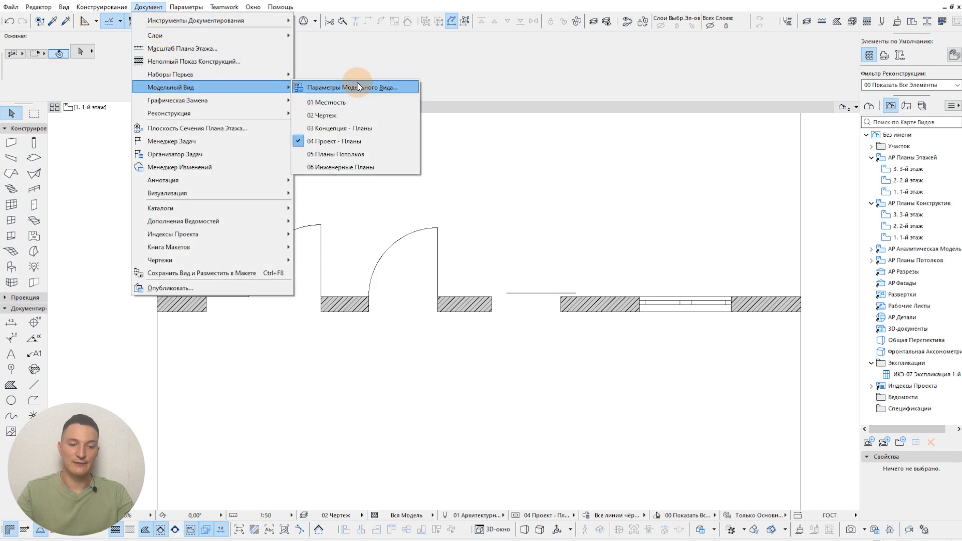
left_click(391, 89)
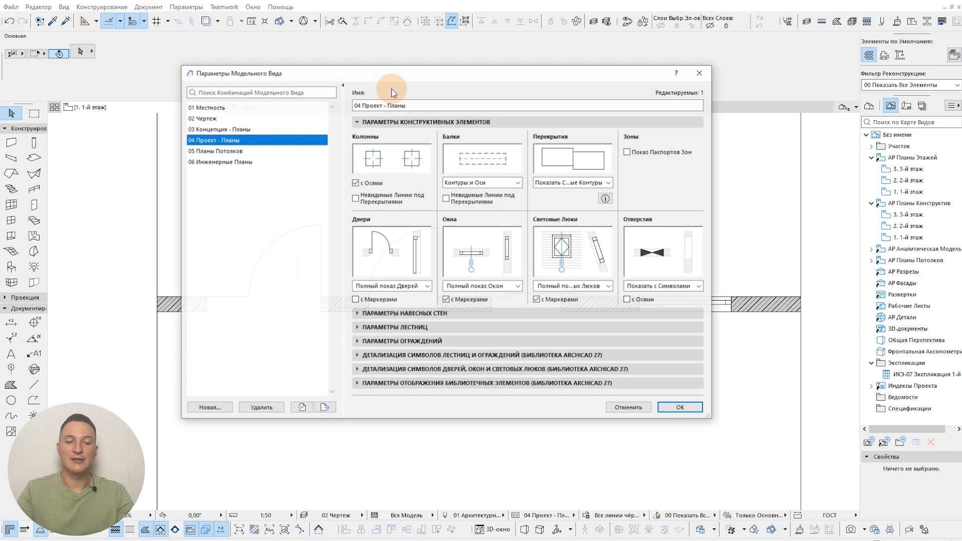
left_click(700, 73)
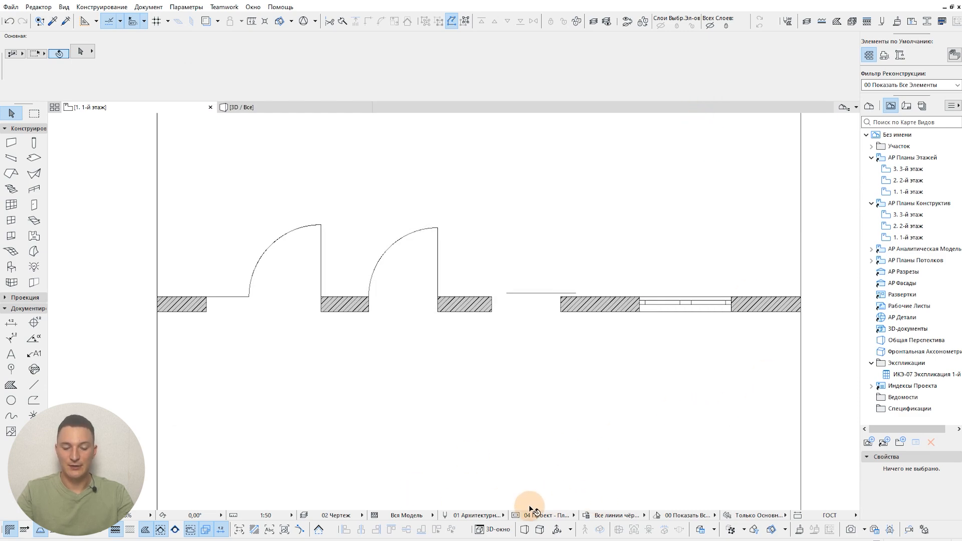
left_click(515, 516)
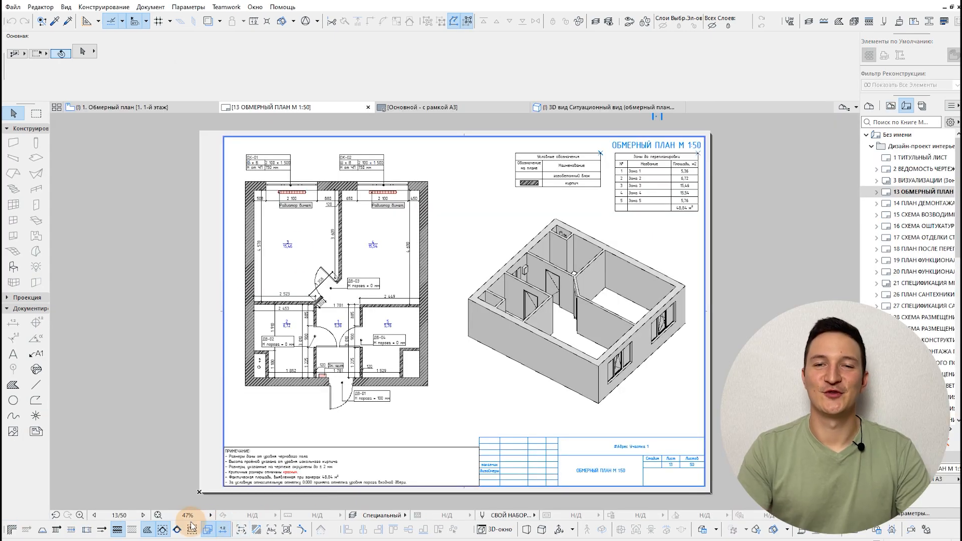
Step: Page forward through the layout book's drawing sheets, starting from 13 ОБМЕРНЫЙ ПЛАН М 1:50
left_click(144, 515)
left_click(144, 515)
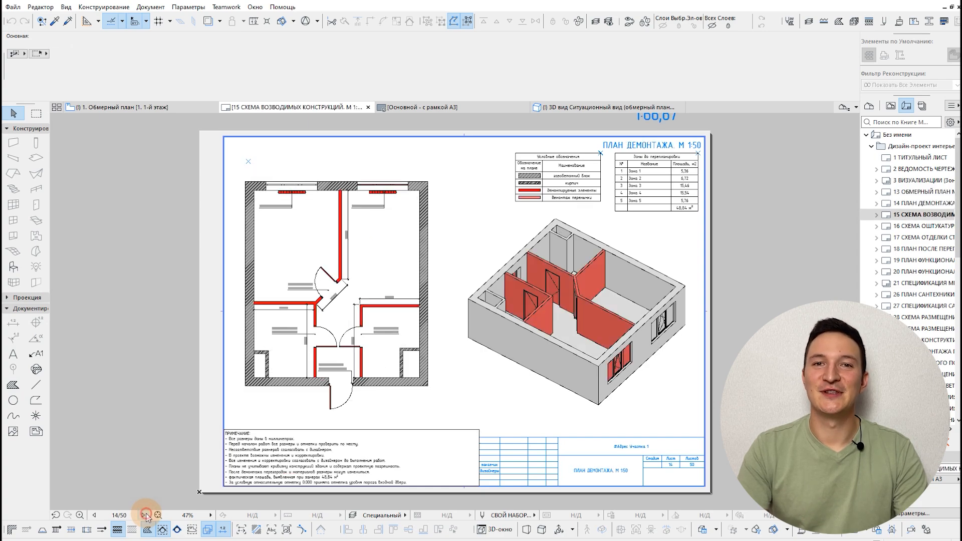
left_click(144, 515)
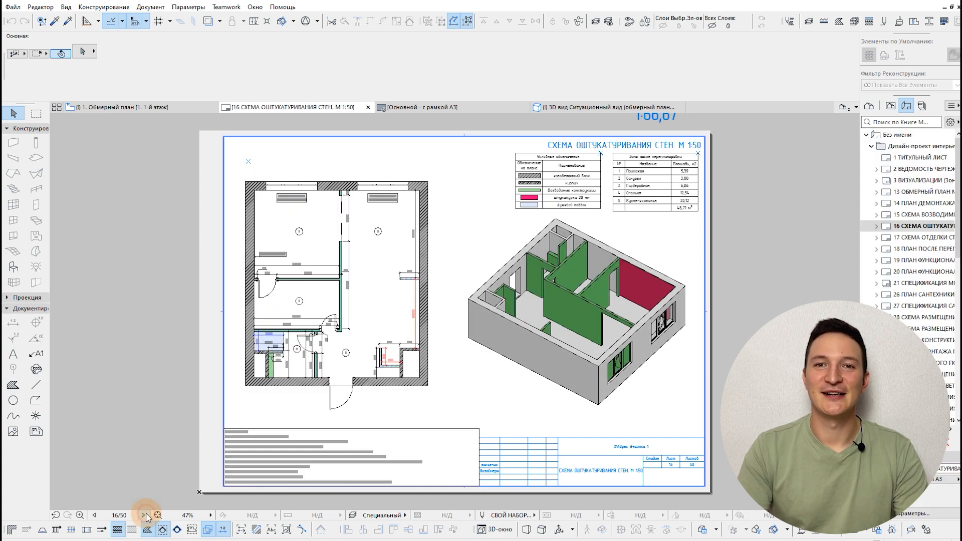
left_click(144, 515)
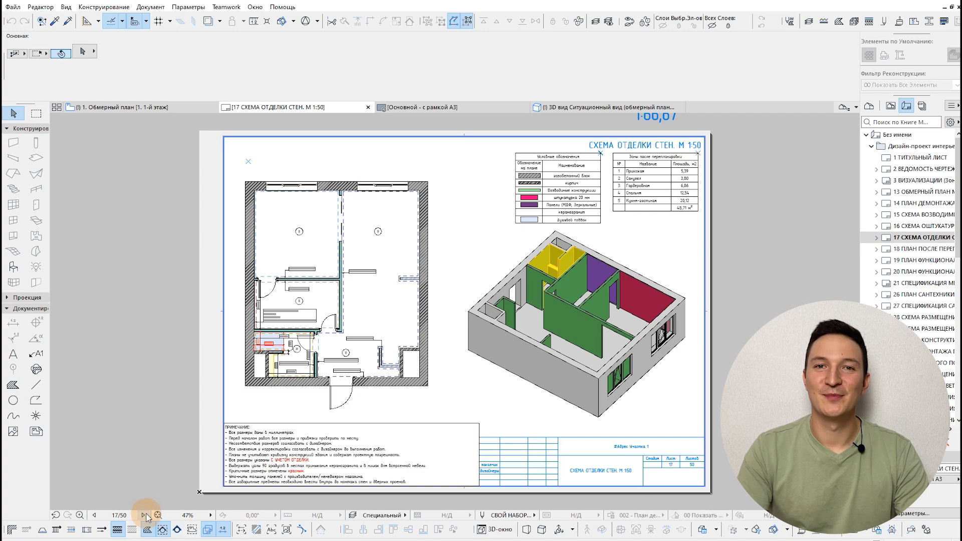
left_click(145, 514)
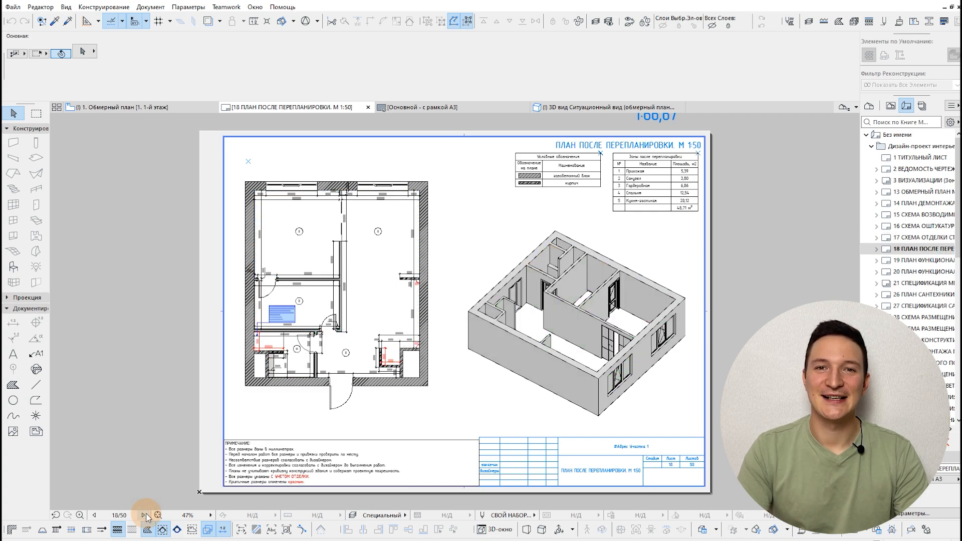
left_click(145, 515)
left_click(145, 515)
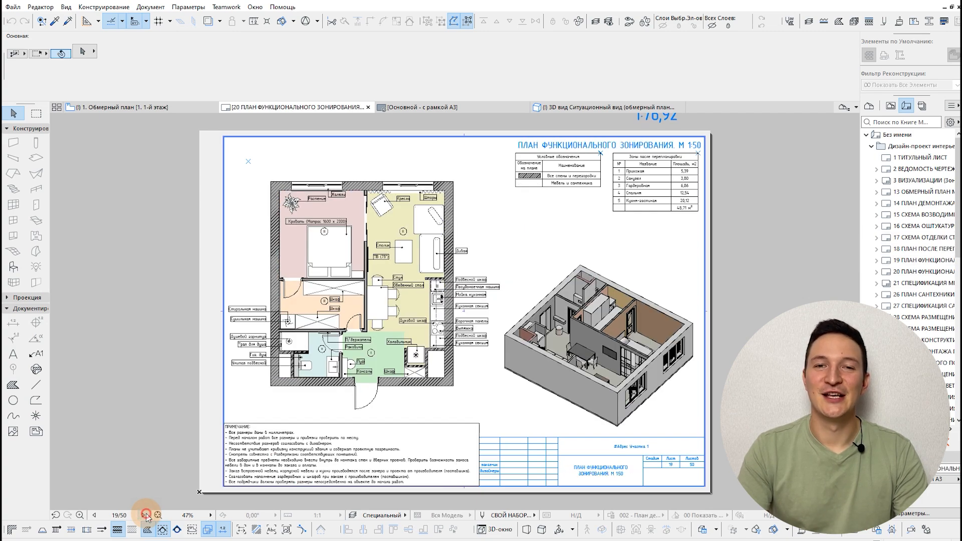
left_click(145, 514)
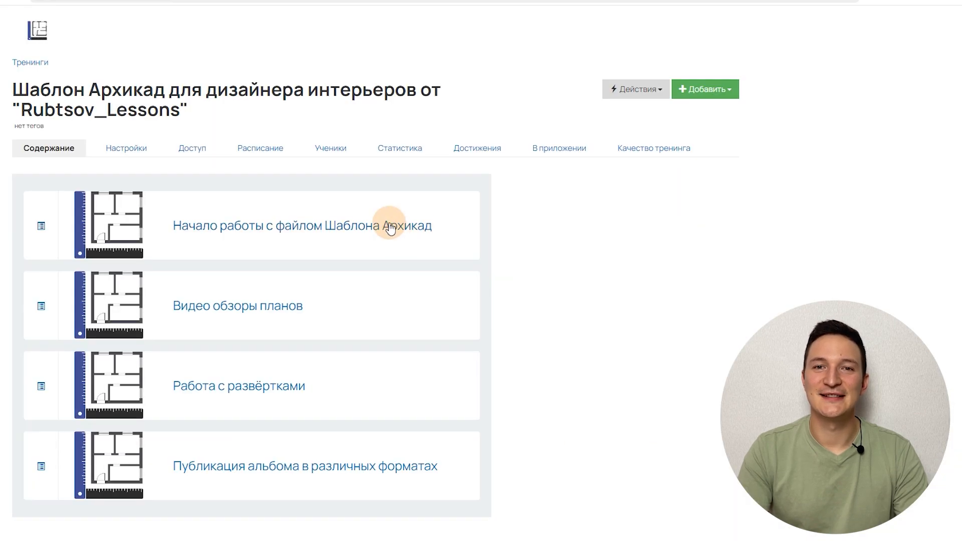
Step: In the browser, open the lesson "Начало работы с файлом Шаблона Архикад" and look through its template and font downloads
left_click(389, 226)
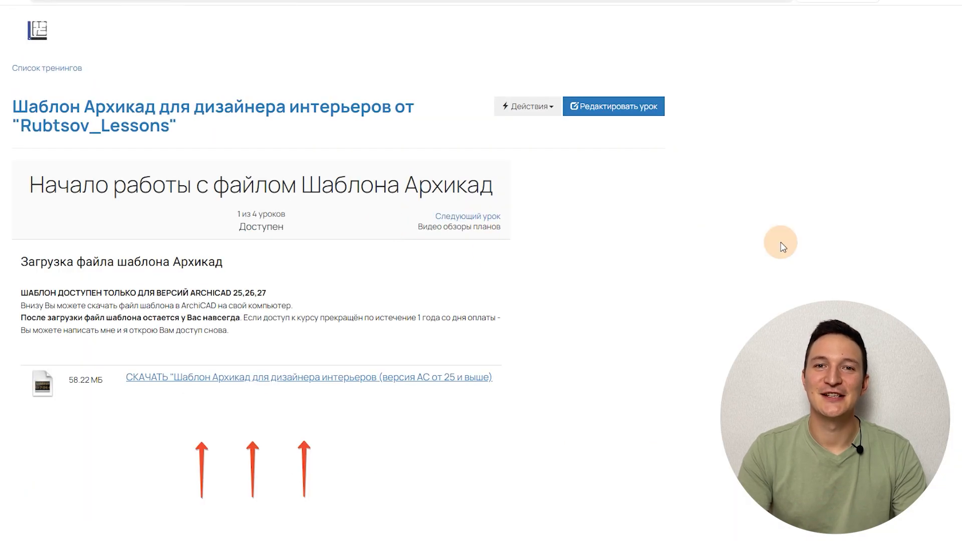
scroll(401, 280, "down", 1)
scroll(261, 281, "down", 20)
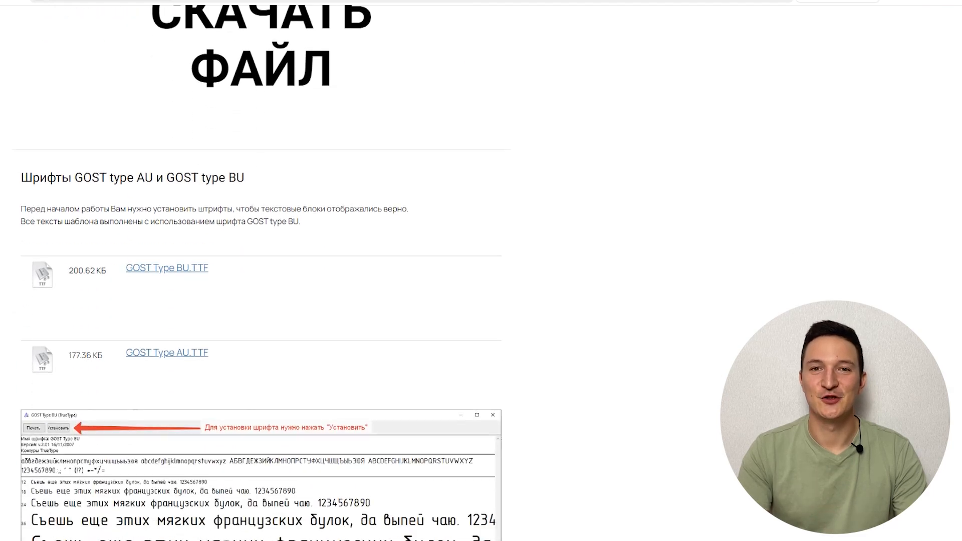
scroll(261, 280, "down", 15)
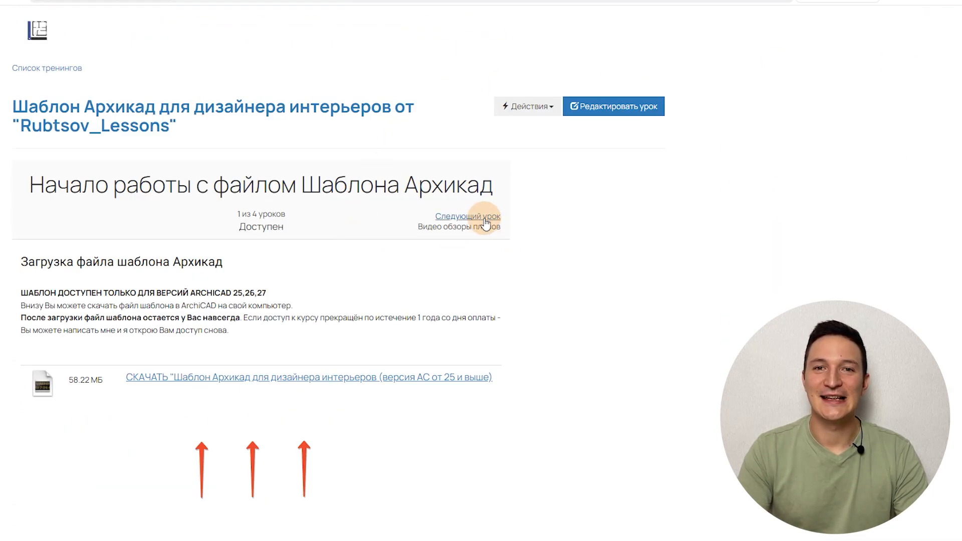
Step: Look through the following course lessons, from "Видео обзоры планов" and "Работа с развёртками" to the album publishing lesson
scroll(260, 281, "down", 20)
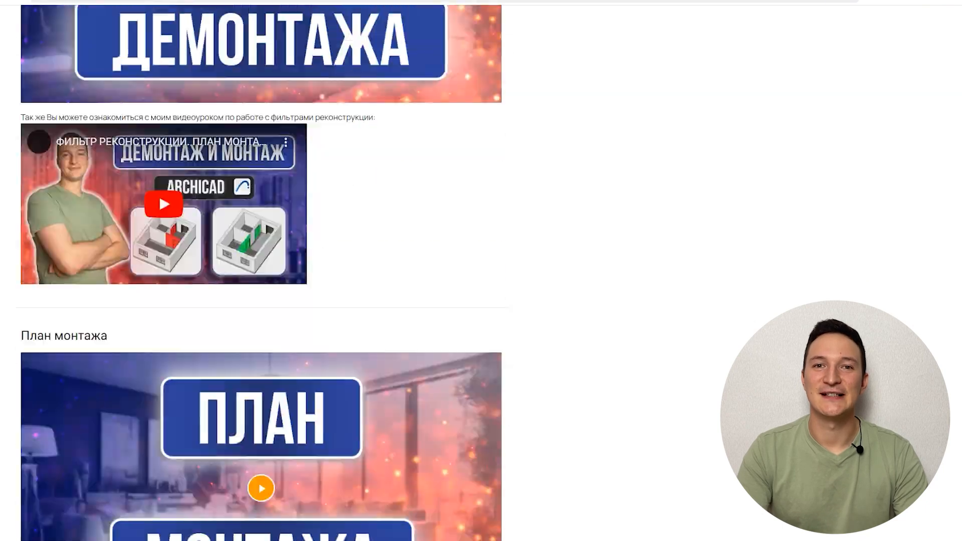
scroll(261, 280, "down", 20)
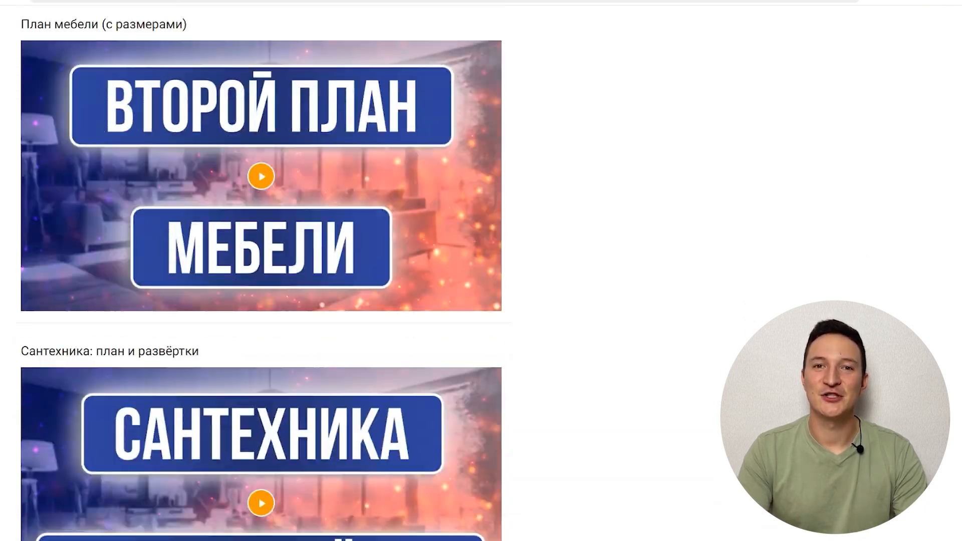
scroll(261, 281, "down", 10)
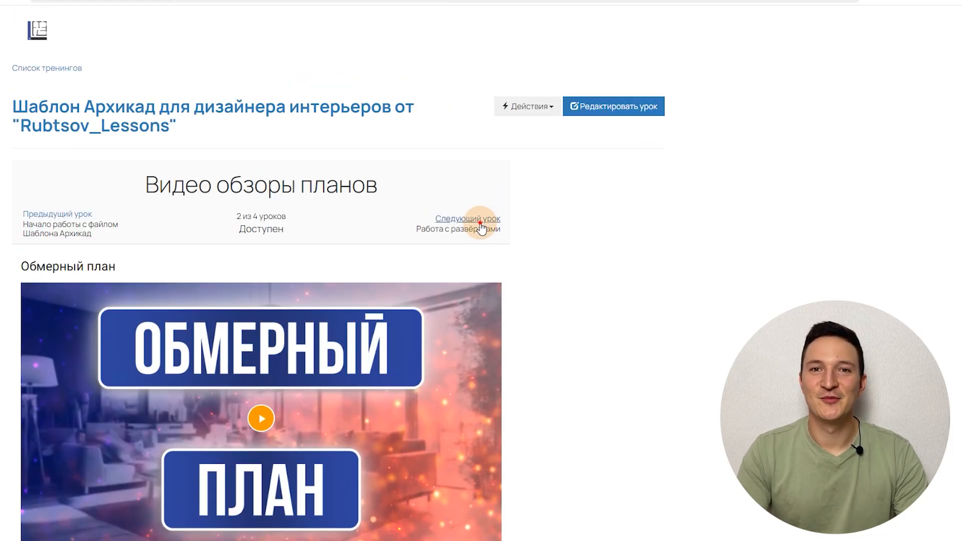
scroll(261, 280, "down", 6)
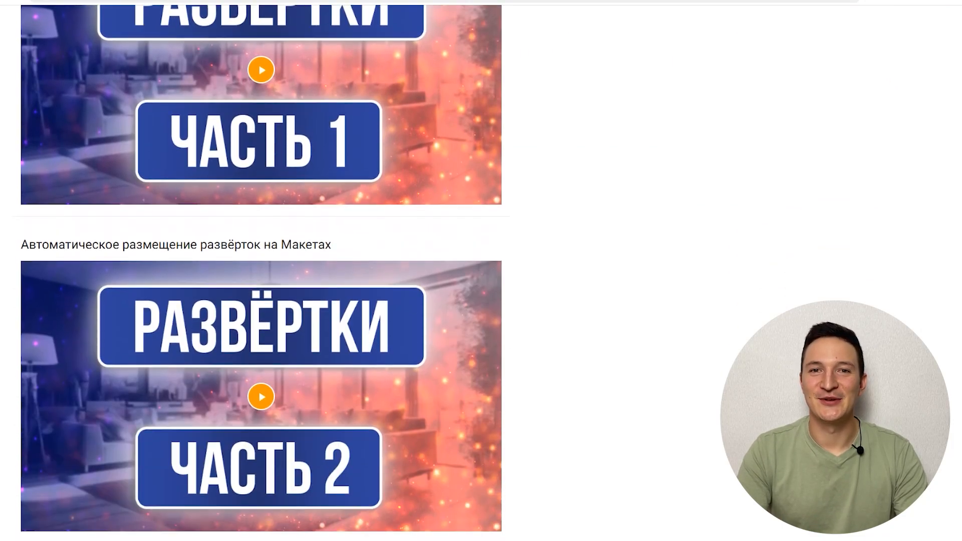
scroll(691, 65, "up", 6)
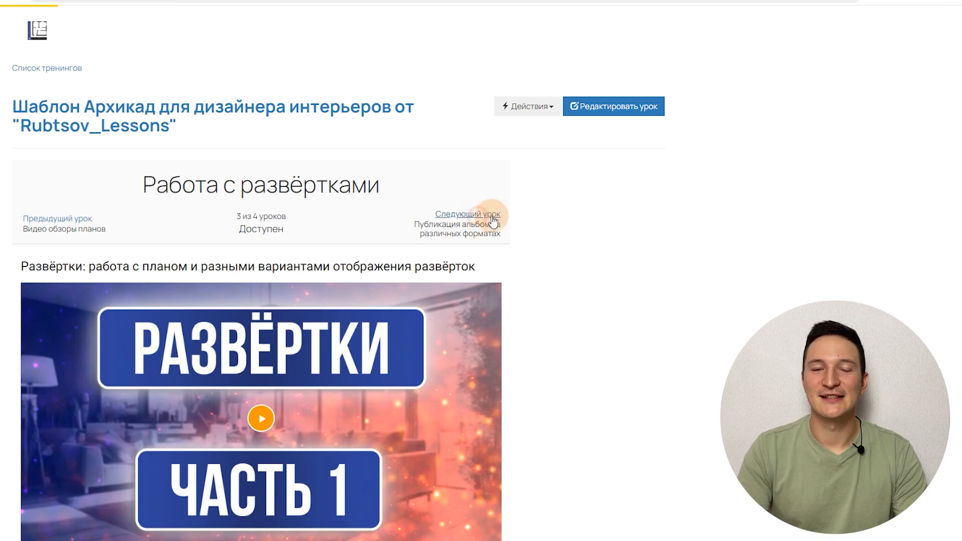
scroll(261, 270, "down", 6)
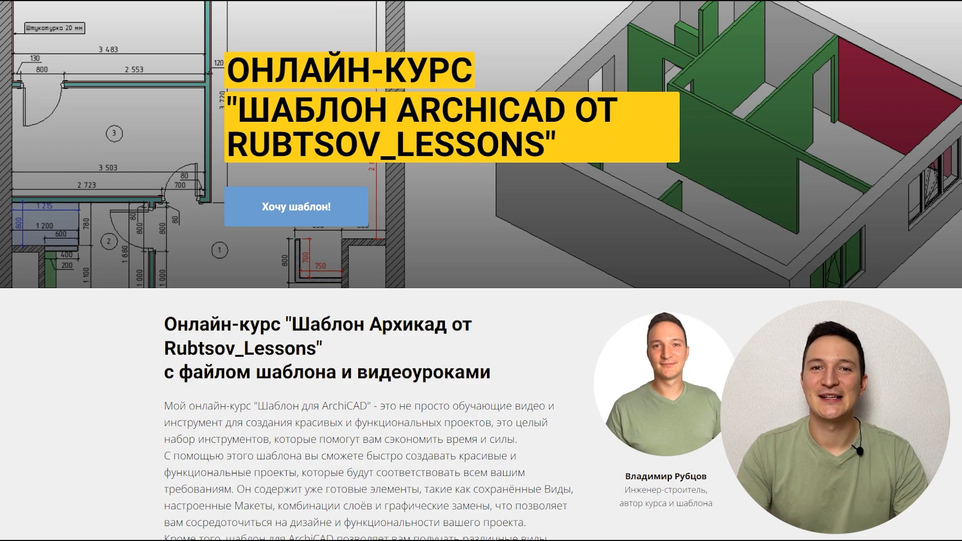
Step: Read through the Archicad template course's sales page, expanding the section "Состав альбома чертежей для дизайн-проекта"
scroll(481, 270, "down", 7)
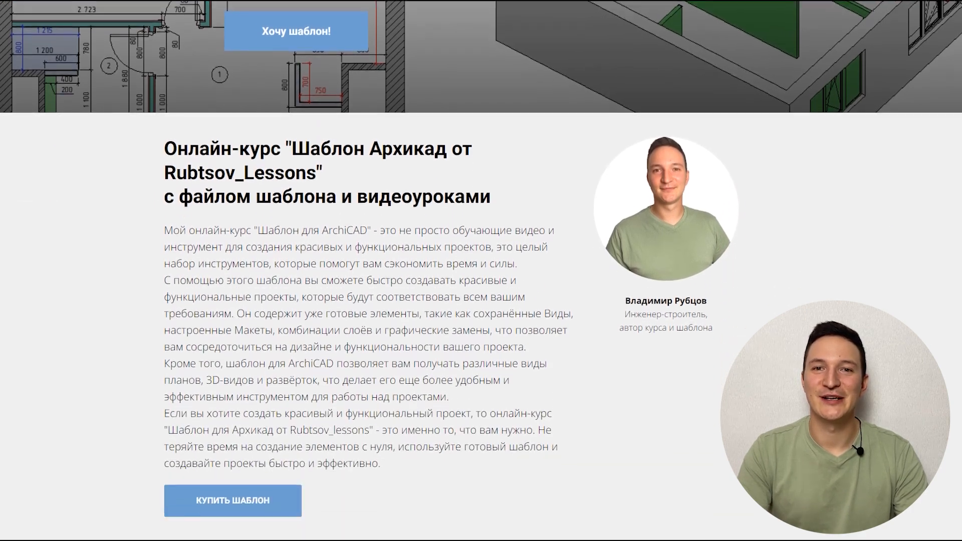
scroll(481, 270, "down", 8)
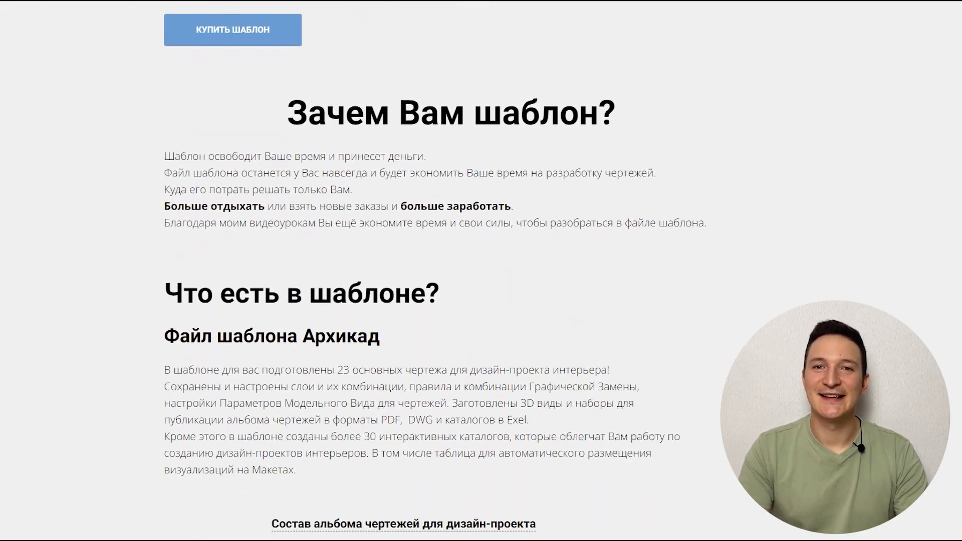
scroll(480, 270, "down", 4)
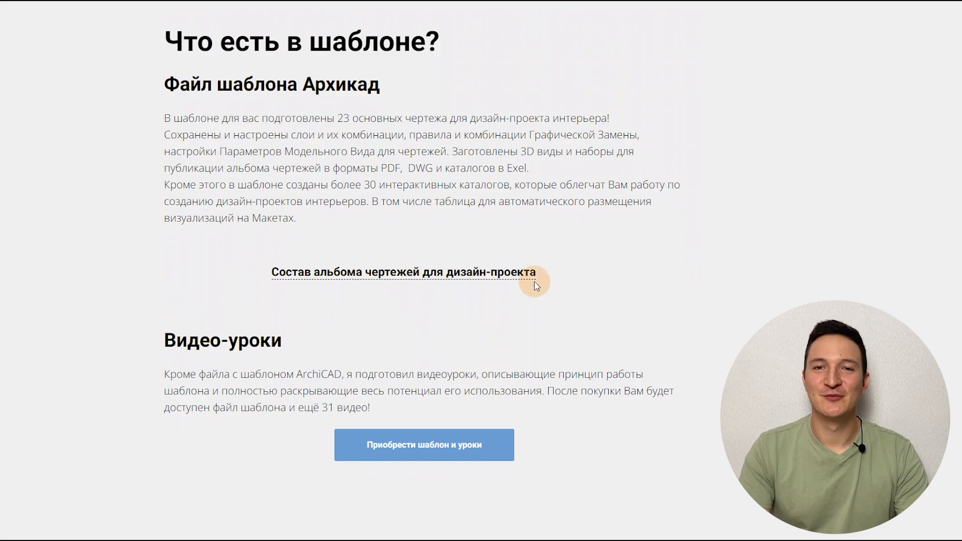
left_click(497, 281)
scroll(957, 230, "down", 8)
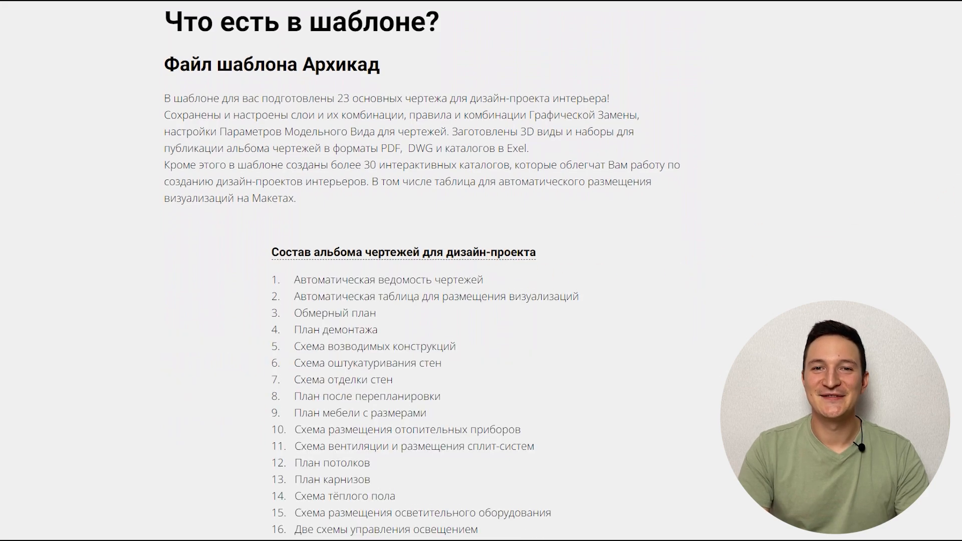
scroll(958, 231, "down", 9)
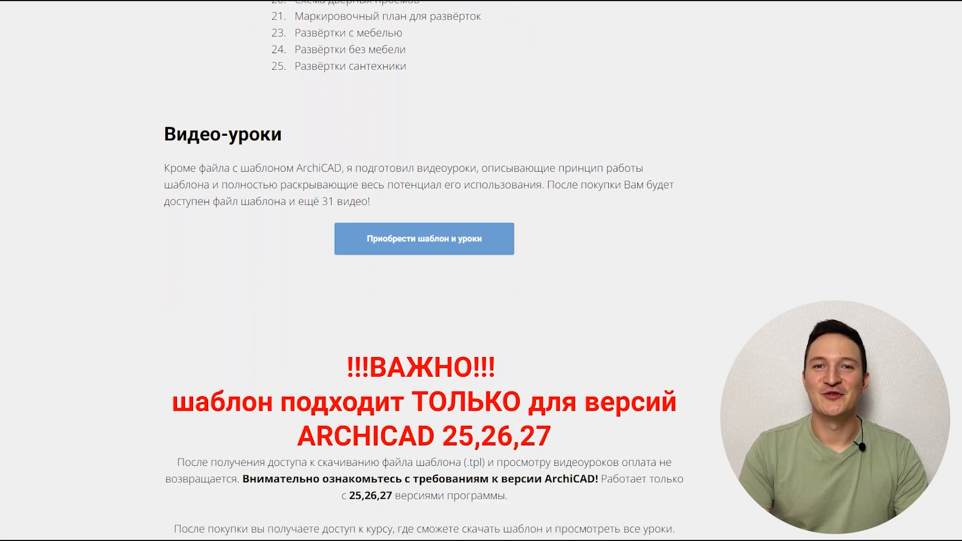
scroll(481, 270, "down", 10)
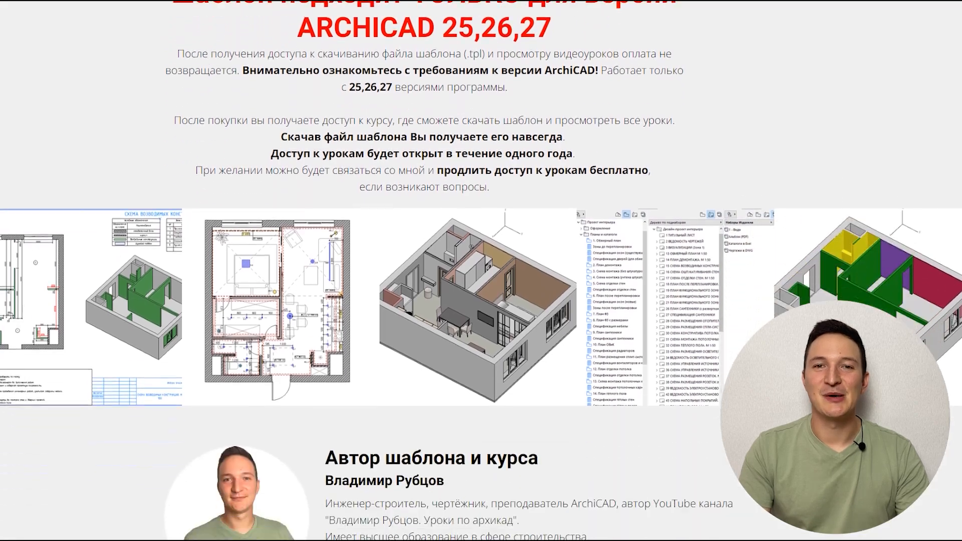
scroll(481, 271, "down", 4)
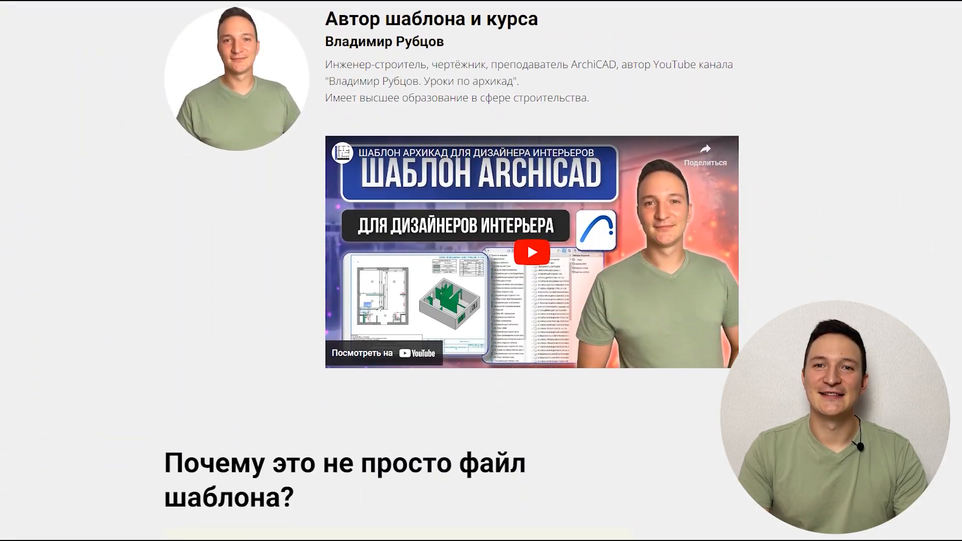
scroll(480, 271, "down", 3)
scroll(481, 271, "down", 3)
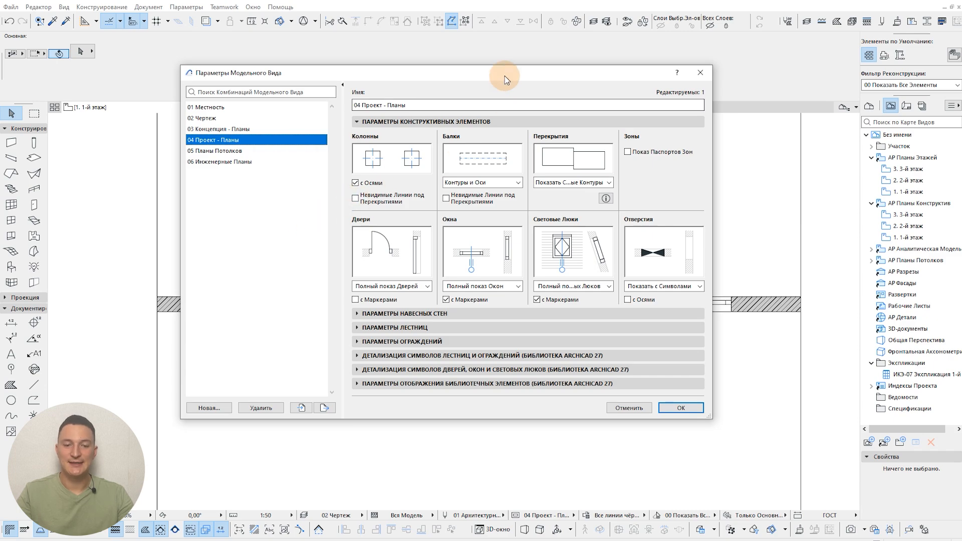
Step: Back in Archicad, set the doors to "Скрыть на Планах" in the 04 Проект - Планы model view combination and apply it
left_click_drag(504, 76, 515, 78)
left_click(427, 126)
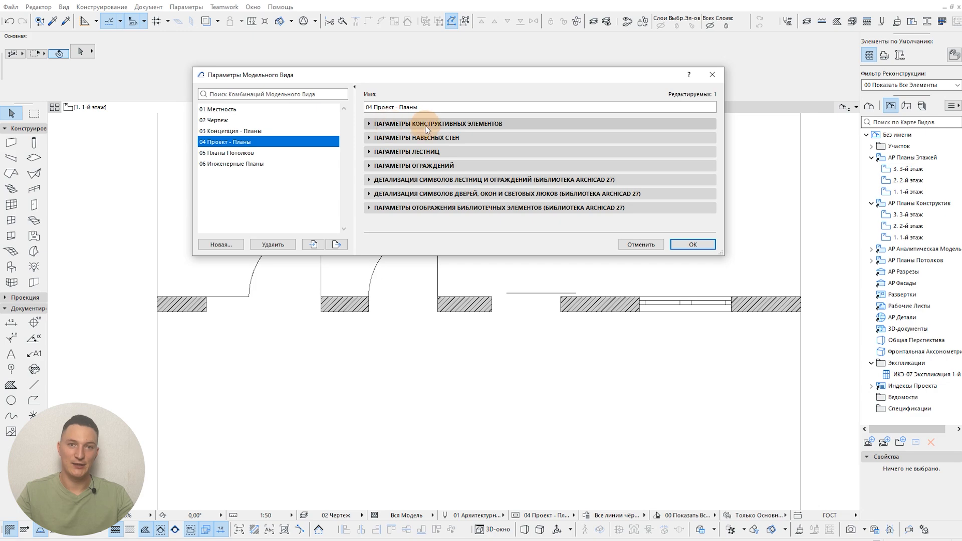
left_click(424, 125)
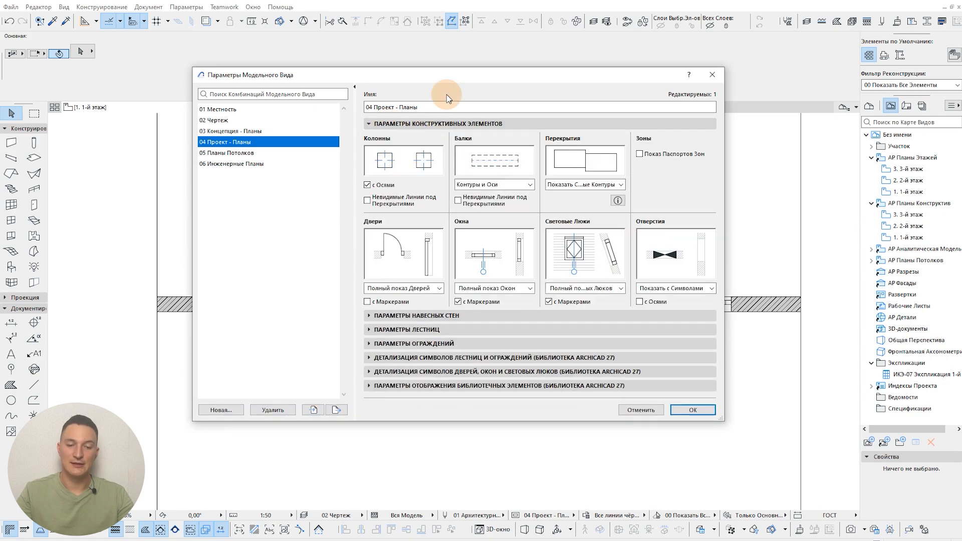
left_click_drag(446, 76, 653, 90)
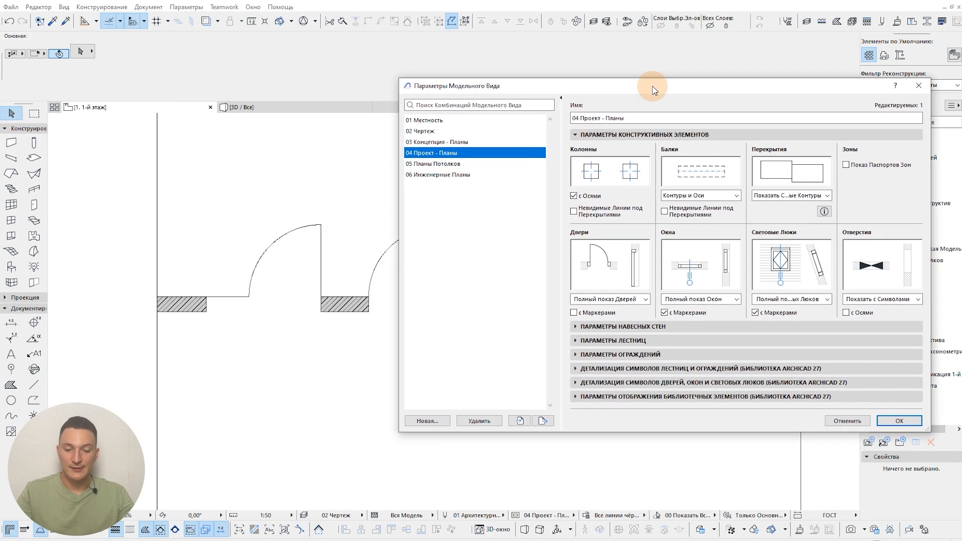
left_click(645, 300)
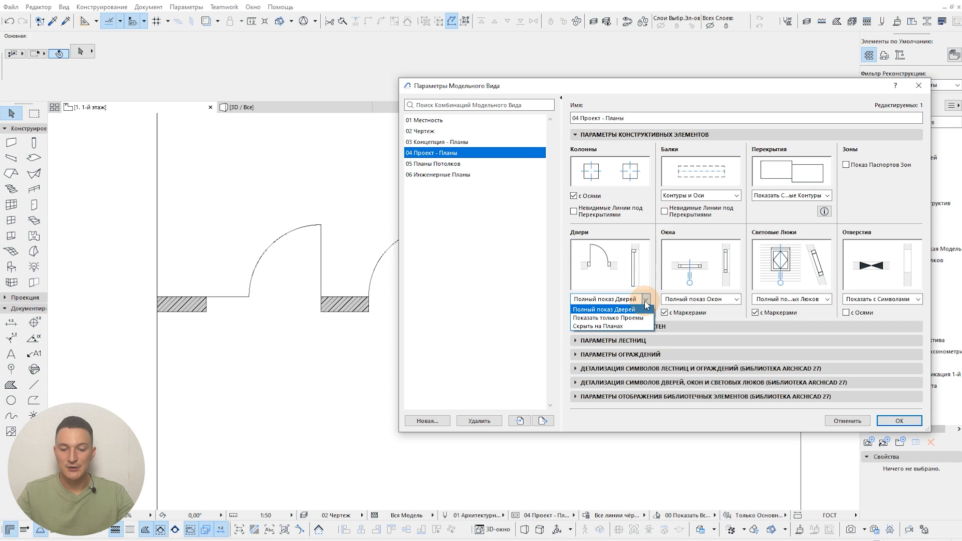
left_click(636, 327)
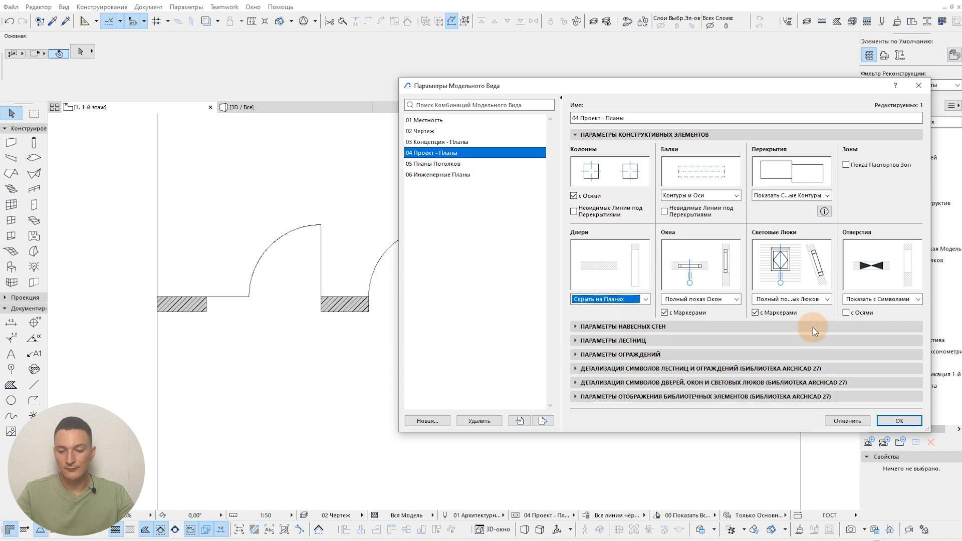
left_click(899, 420)
middle_click_drag(591, 334, 523, 334)
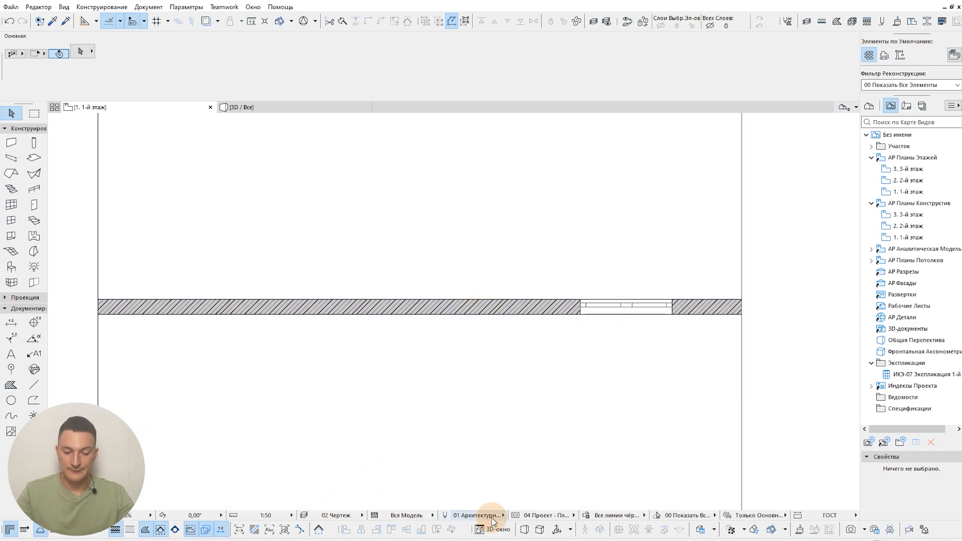
Step: Set the windows to "Скрыть на Планах" in the 04 Проект - Планы model view combination and apply it
left_click(514, 516)
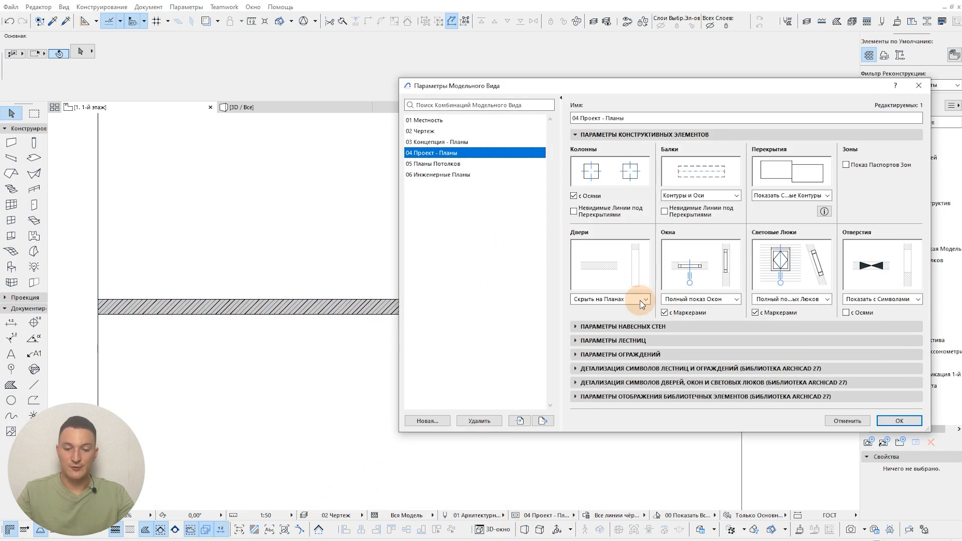
left_click(639, 299)
left_click(719, 299)
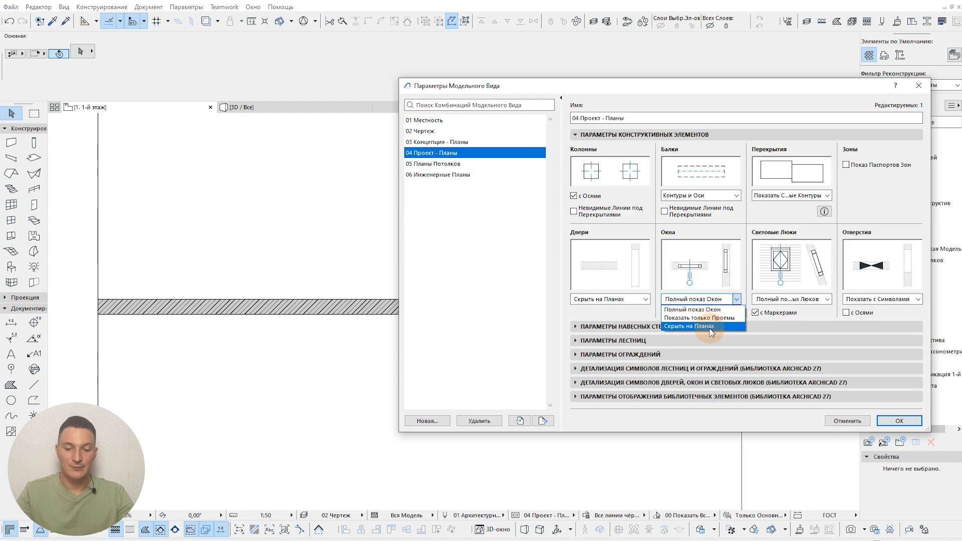
left_click(711, 326)
left_click(899, 421)
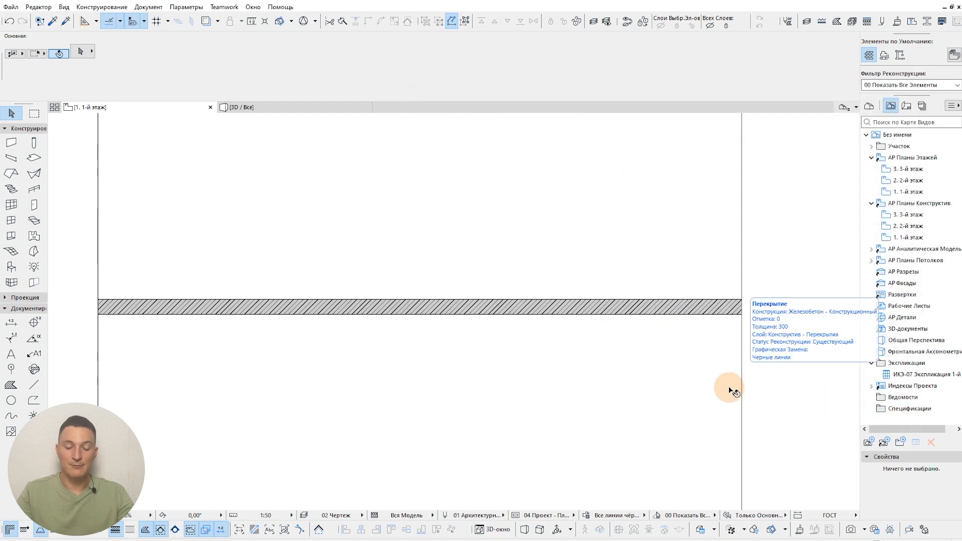
Step: Set both windows and doors to "Показать только Проемы" in the 04 Проект - Планы combination and apply it
left_click(514, 518)
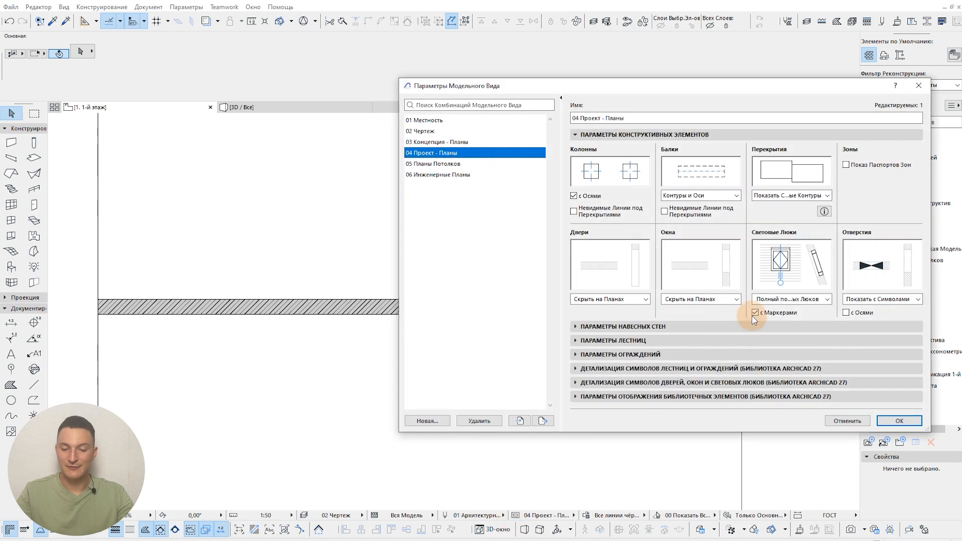
left_click(729, 299)
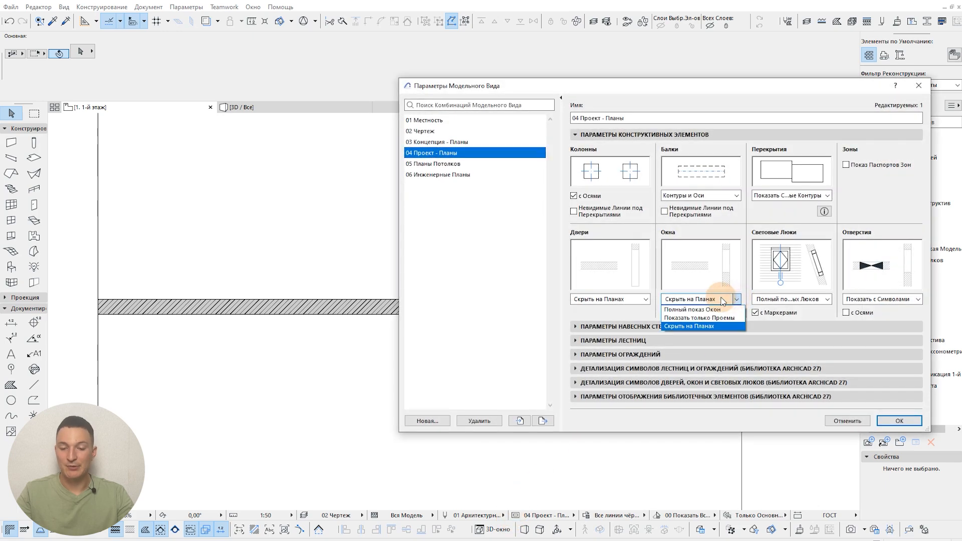
left_click(706, 318)
left_click(645, 299)
left_click(619, 319)
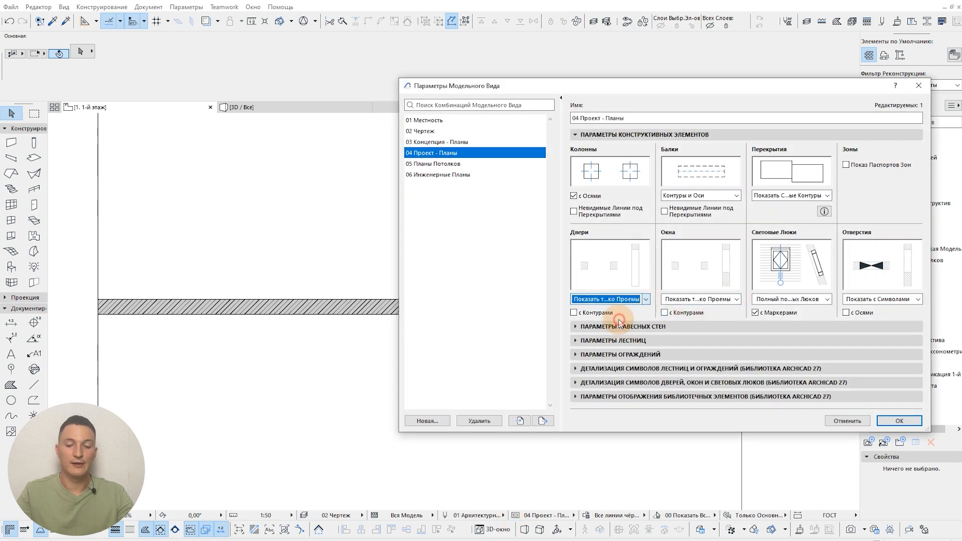
left_click(900, 421)
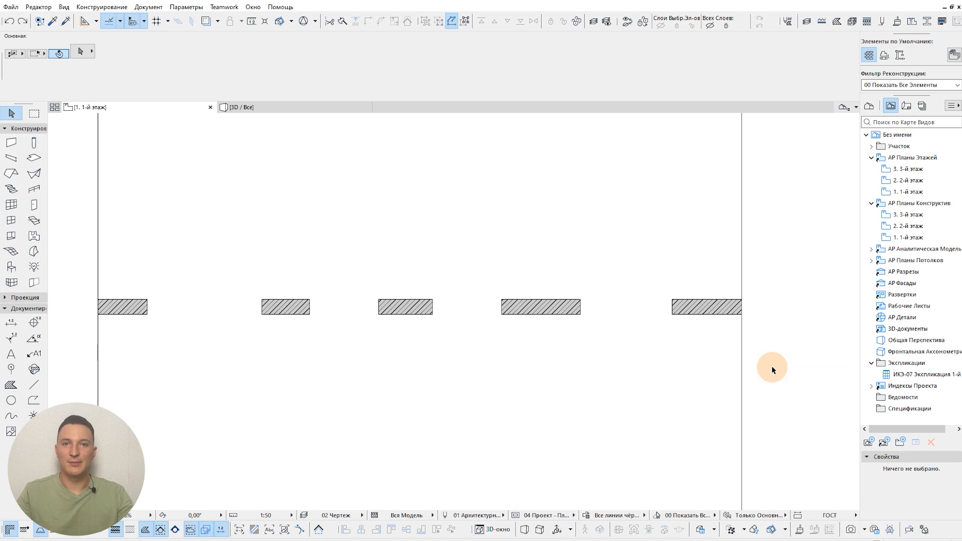
Step: Set doors to "Полный показ Дверей" and windows to "Полный показ Окон", enable "с Маркерами" for both and apply the options
left_click(518, 522)
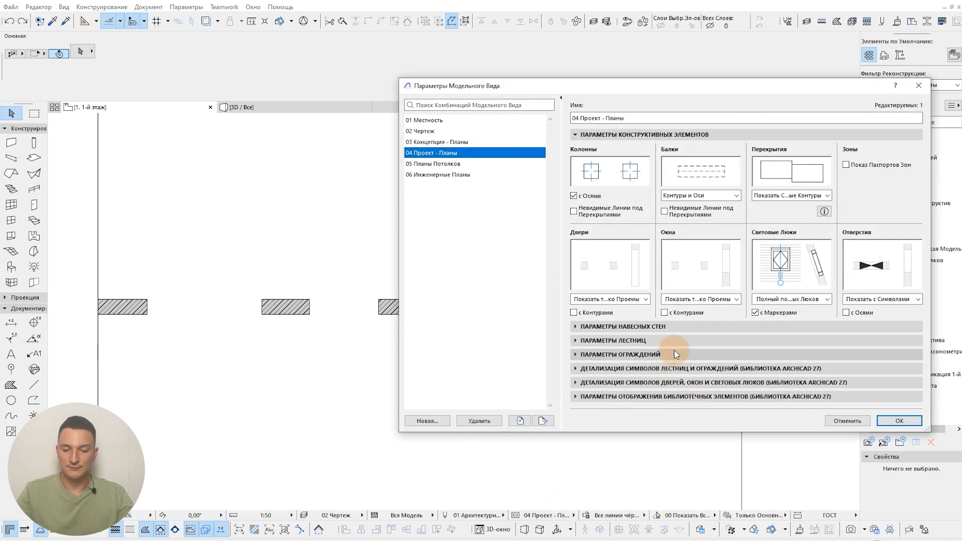
left_click(639, 298)
left_click(632, 306)
left_click(692, 300)
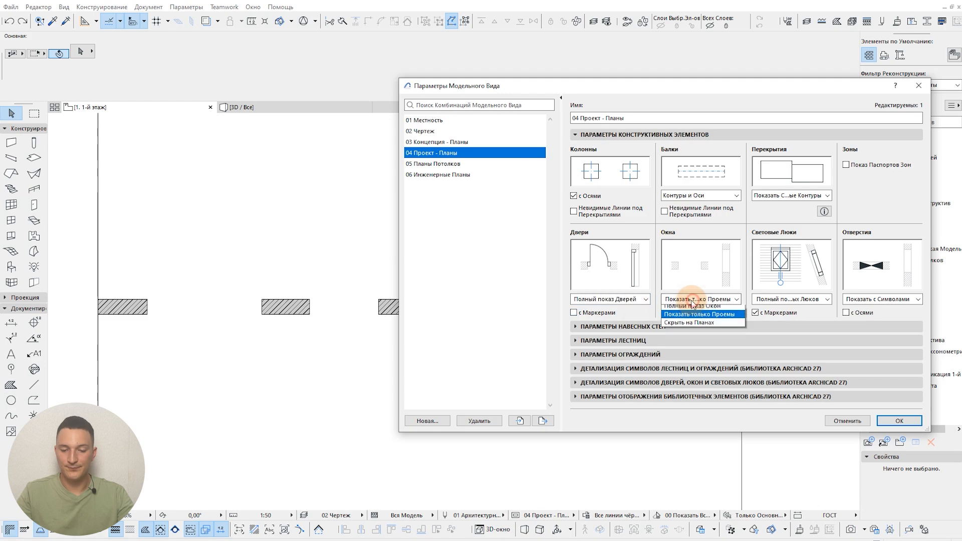
left_click(694, 306)
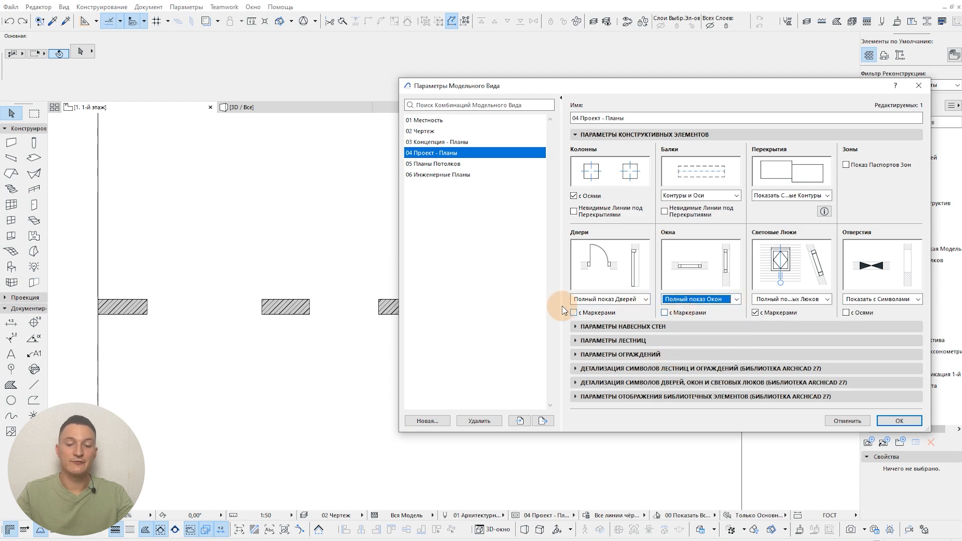
left_click(574, 313)
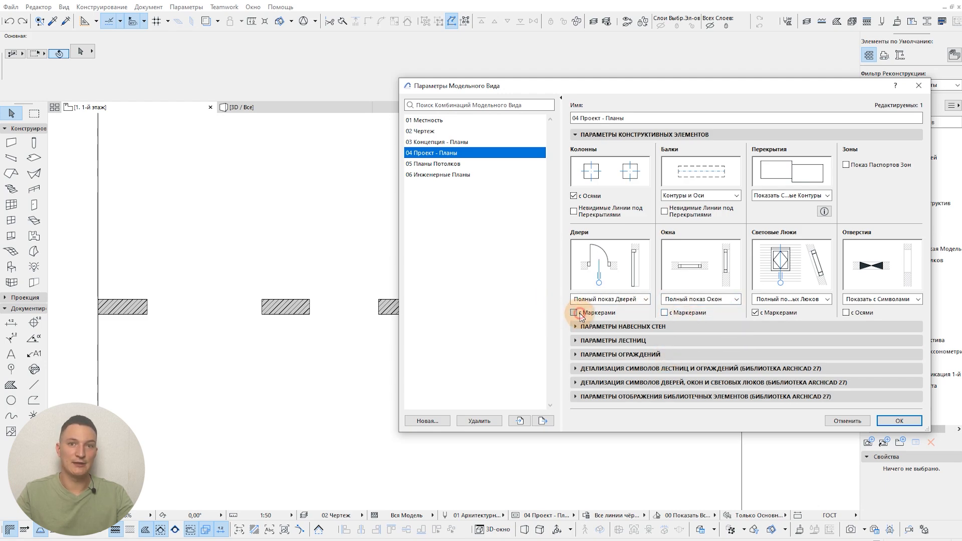
left_click(664, 312)
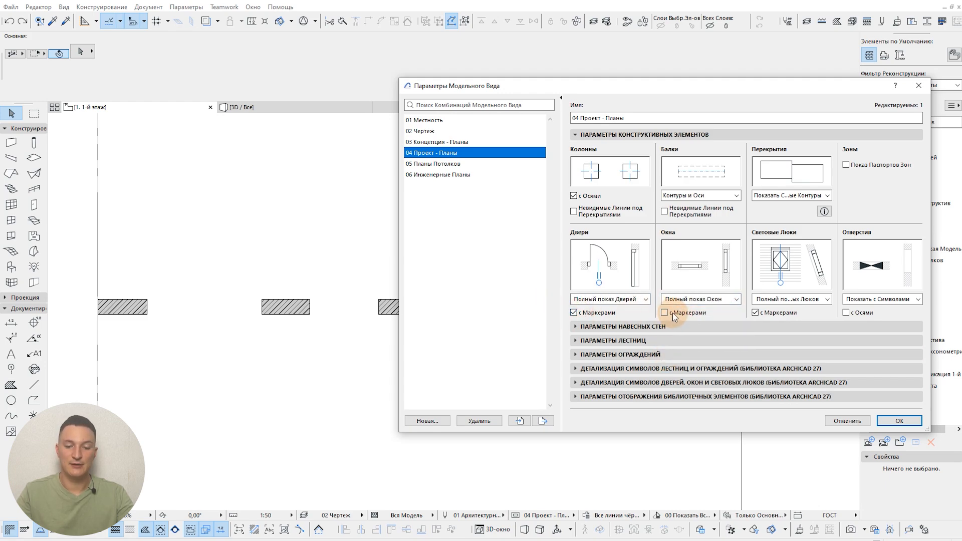
left_click(897, 422)
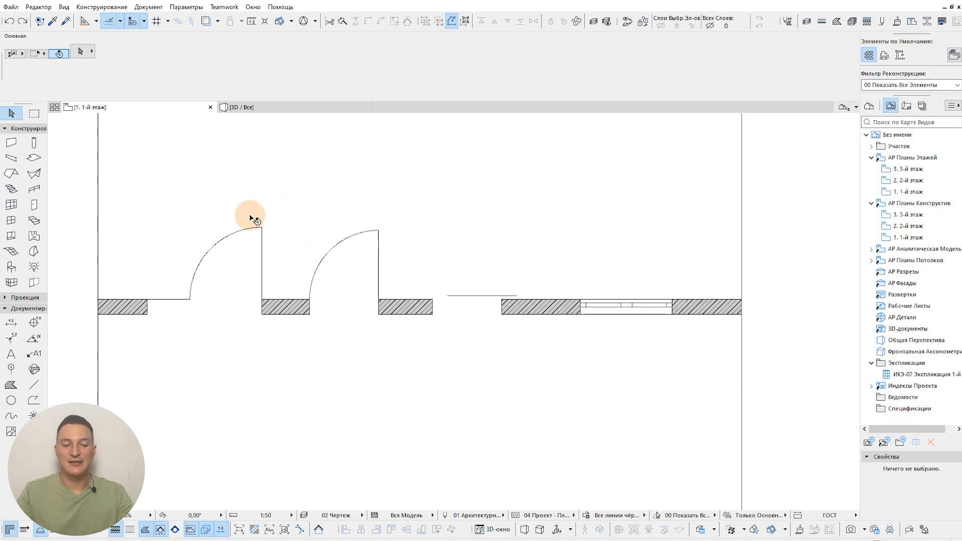
Step: Assign the size marker "Маркер ДВ 27" to the leftmost 1500 mm door in the wall, then deselect the door
left_click(261, 227)
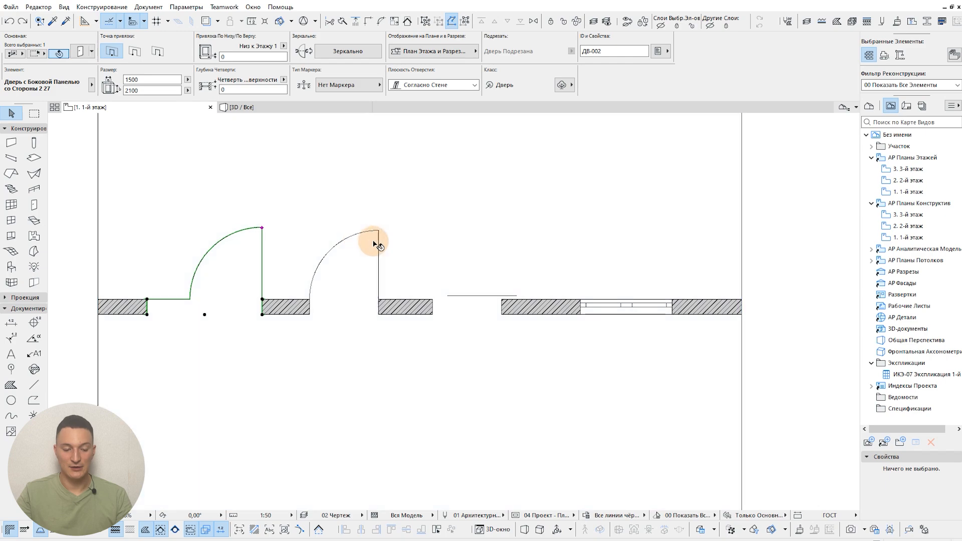
key("ctrl+t")
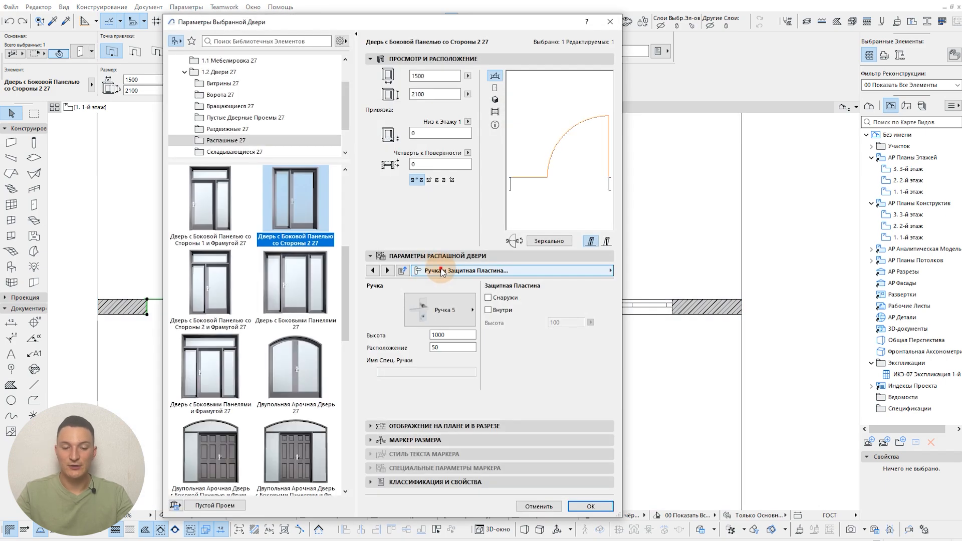
left_click(442, 272)
left_click(442, 272)
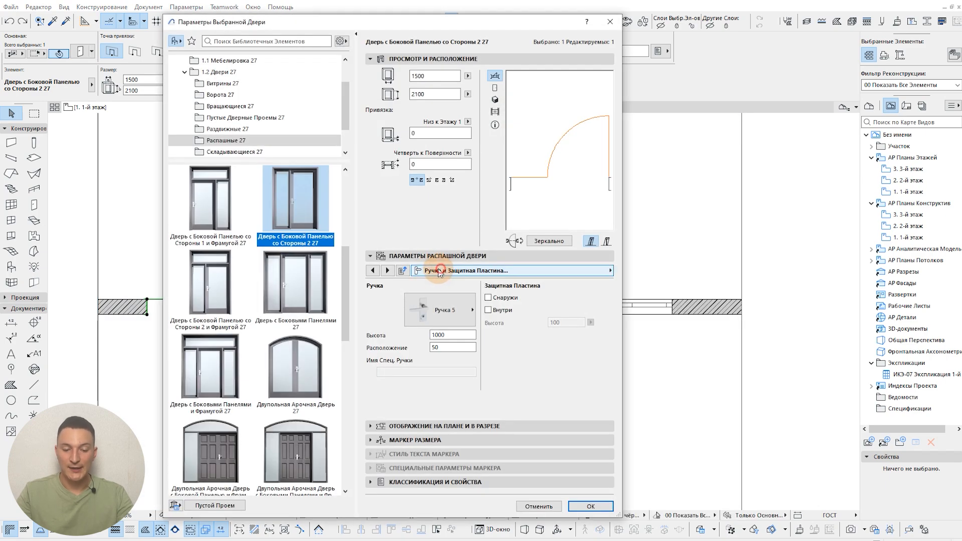
left_click(432, 441)
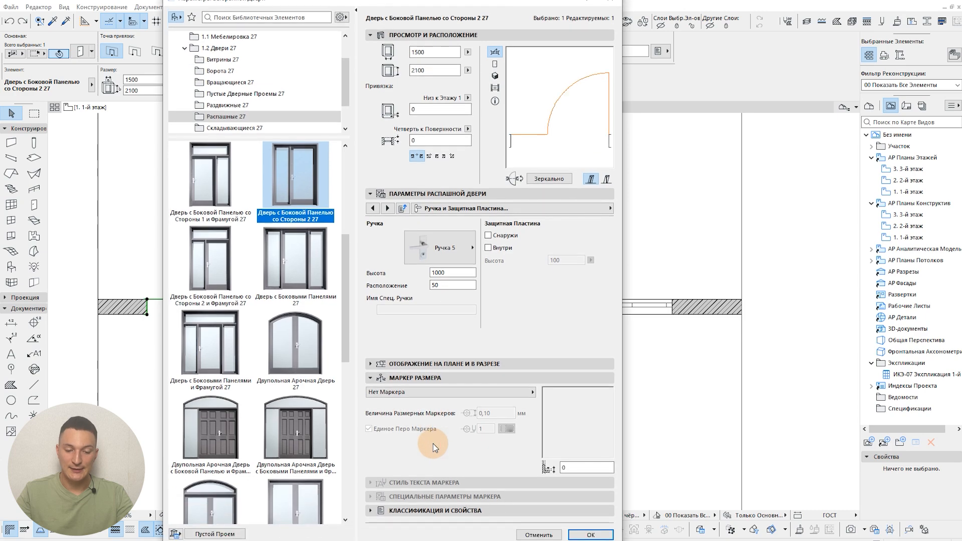
left_click(447, 395)
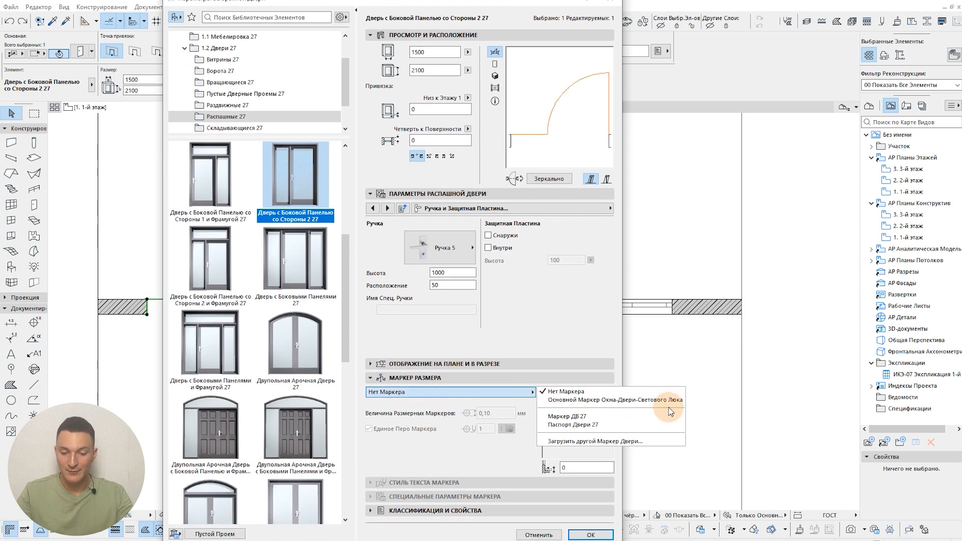
left_click(629, 419)
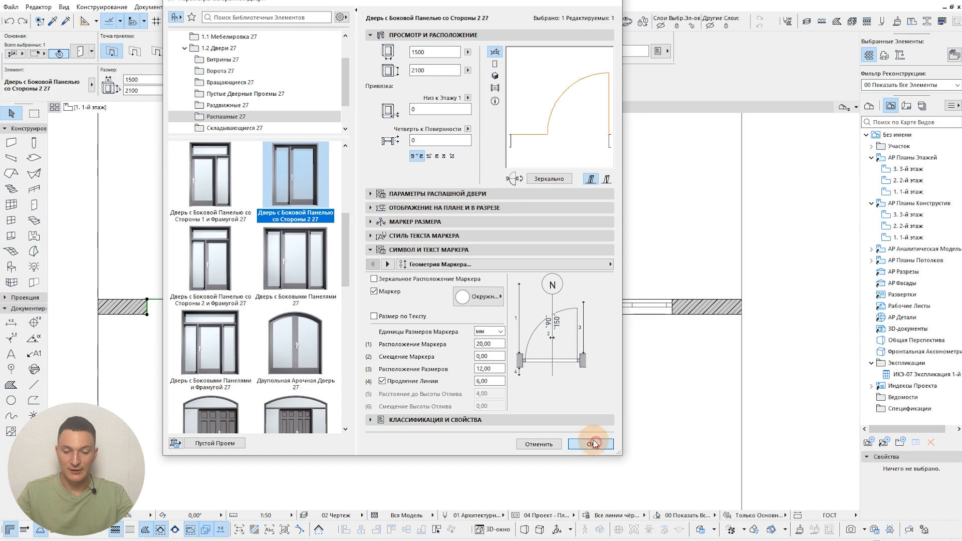
left_click(592, 444)
left_click(774, 213)
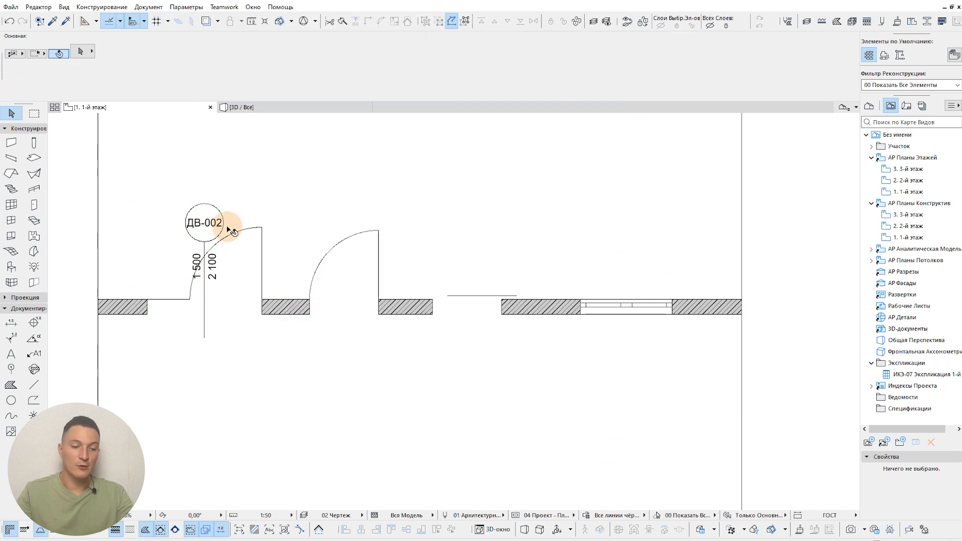
Step: Turn off "с Маркерами" for both doors and windows in the 04 Проект - Планы combination and apply it
left_click(515, 516)
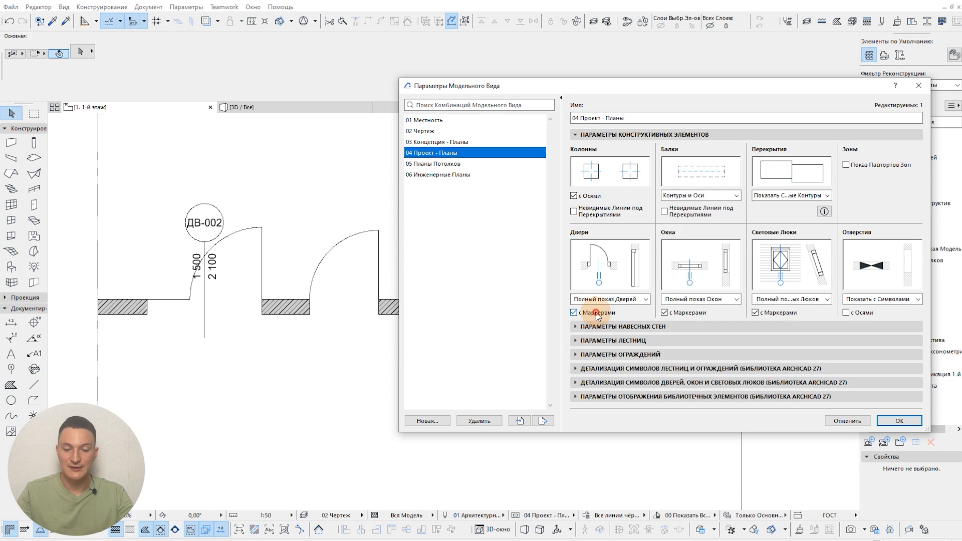
left_click(596, 314)
left_click(892, 425)
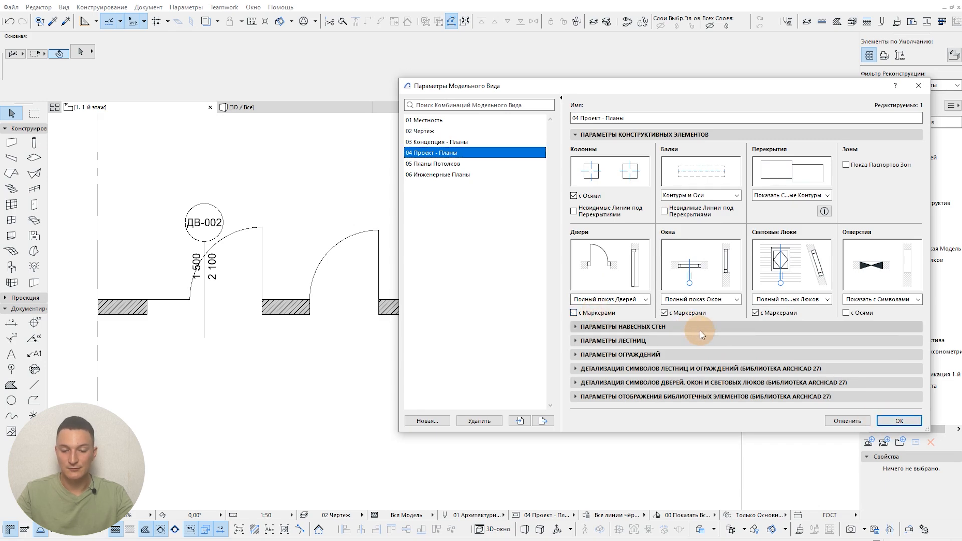
left_click(899, 420)
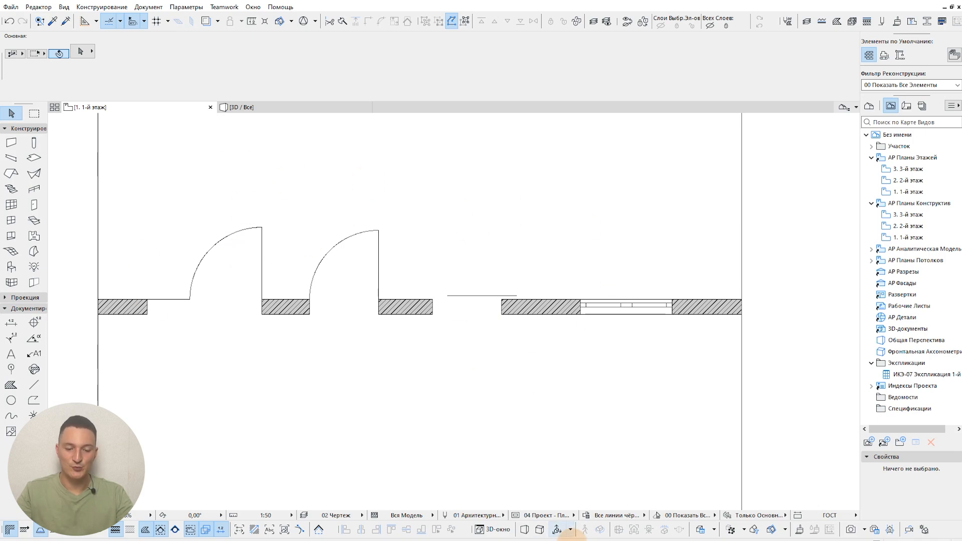
Step: In the door, window and skylight symbol detail settings, set the doors' floor plan symbol to "Низкий - Закрытое Полотно" and apply it
left_click(514, 519)
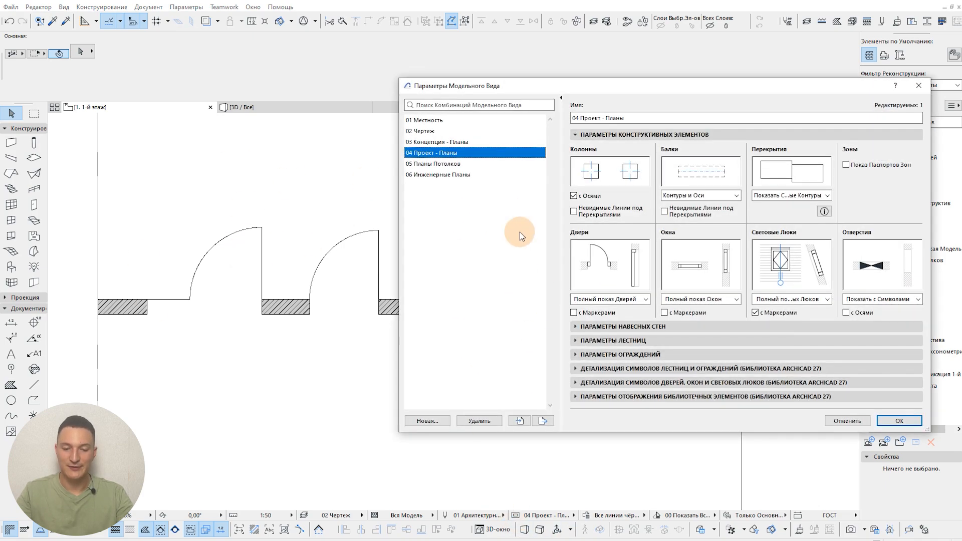
left_click(614, 137)
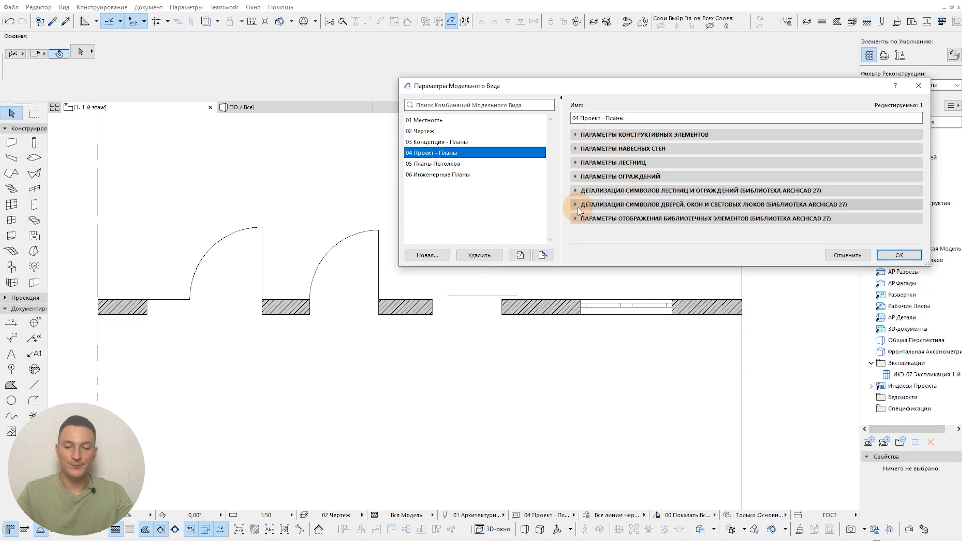
left_click(666, 206)
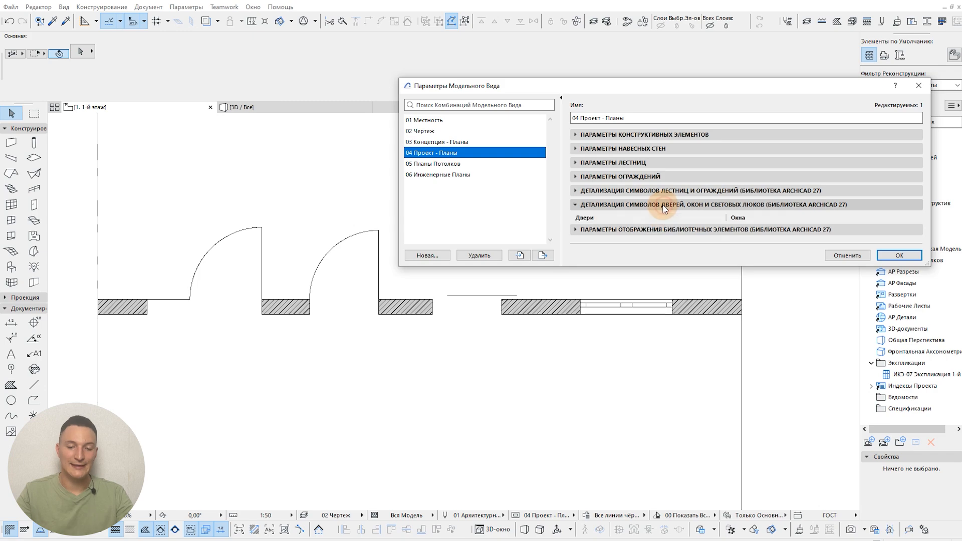
left_click_drag(745, 90, 682, 71)
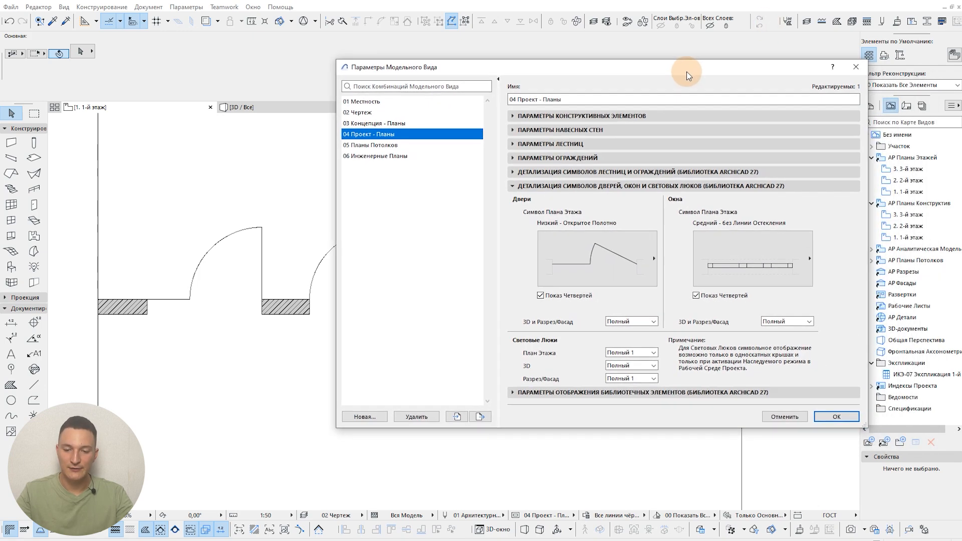
left_click(617, 246)
left_click(614, 244)
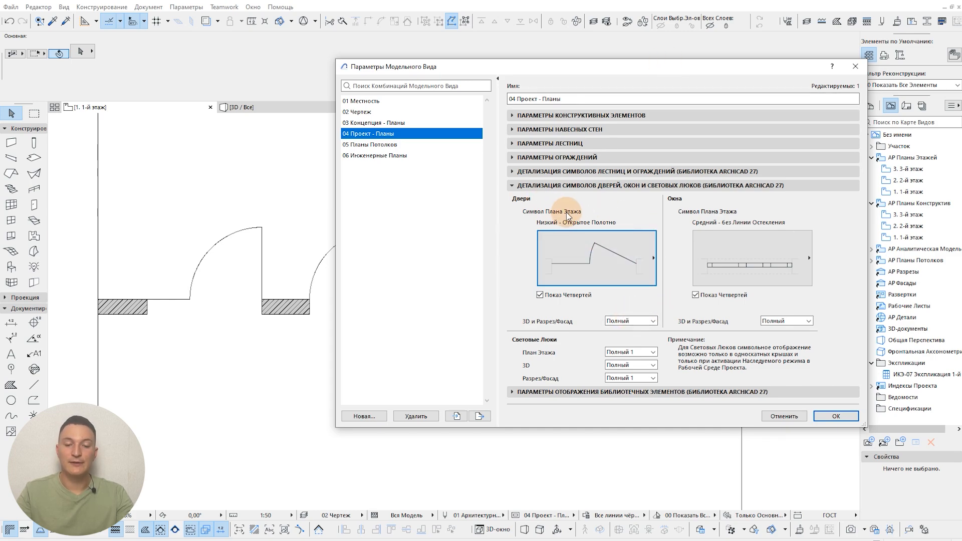
left_click(613, 266)
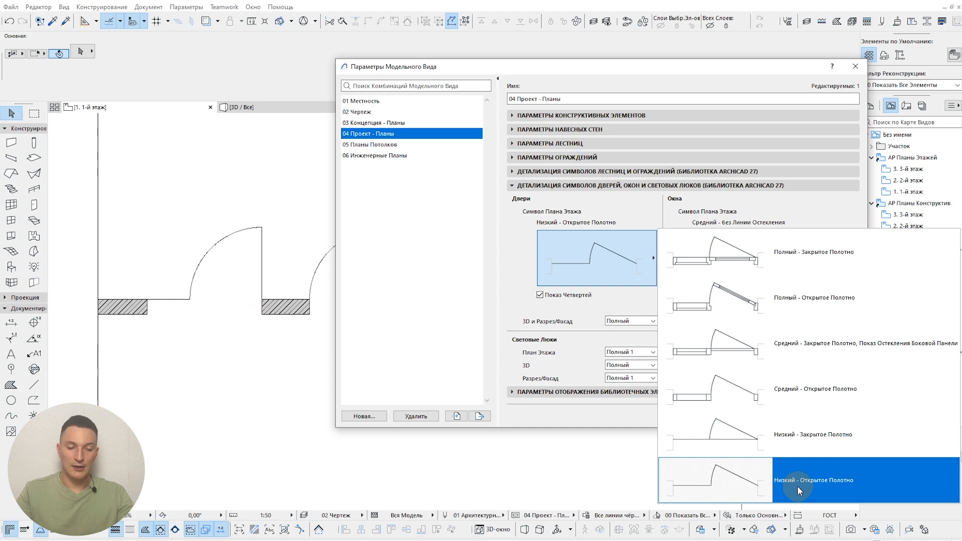
left_click(804, 438)
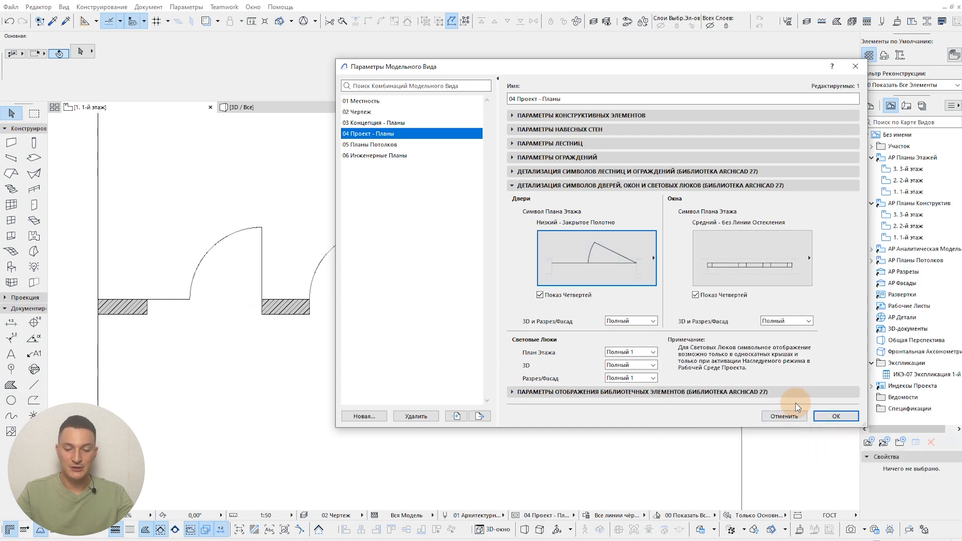
left_click(879, 474)
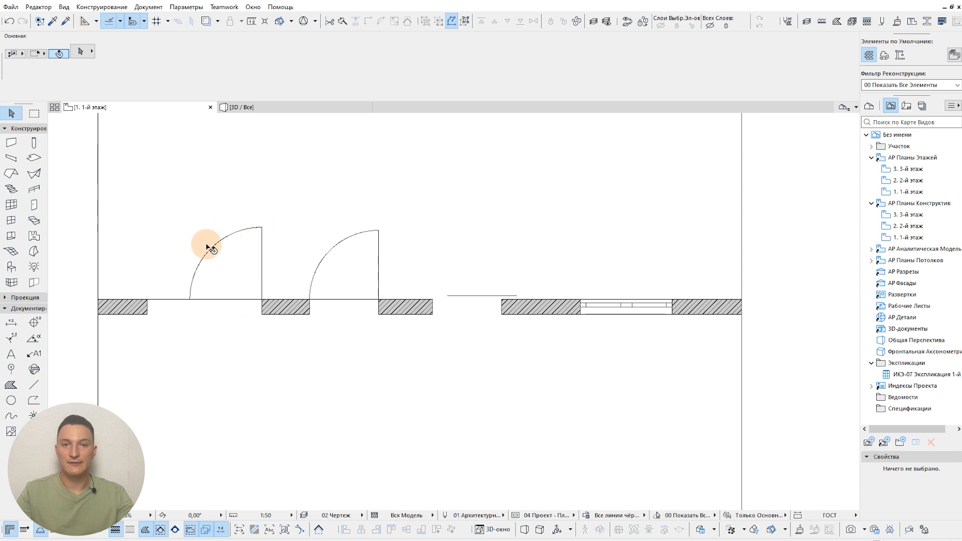
Step: Set the doors' floor plan symbol to "Средний - Открытое Полотно" in the 04 Проект - Планы combination and apply it
left_click(515, 515)
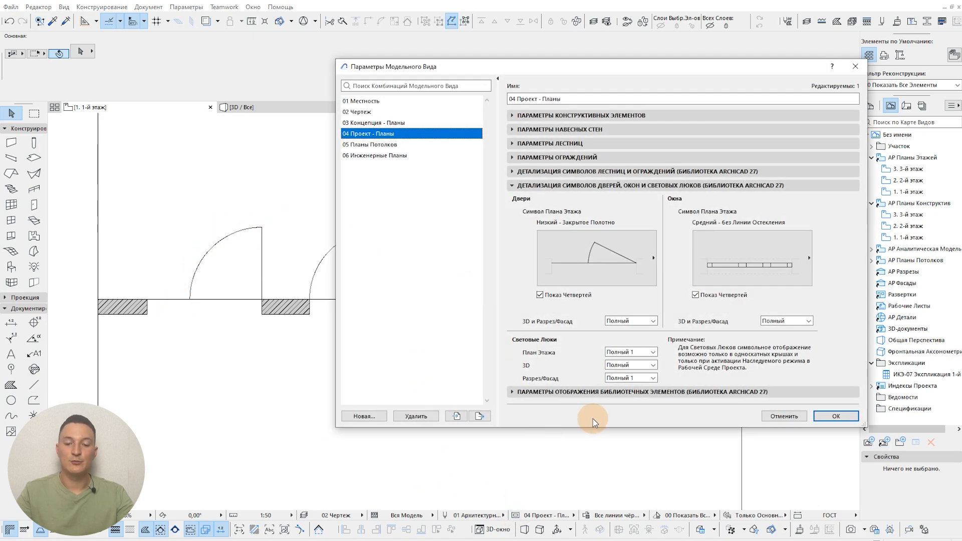
left_click(615, 283)
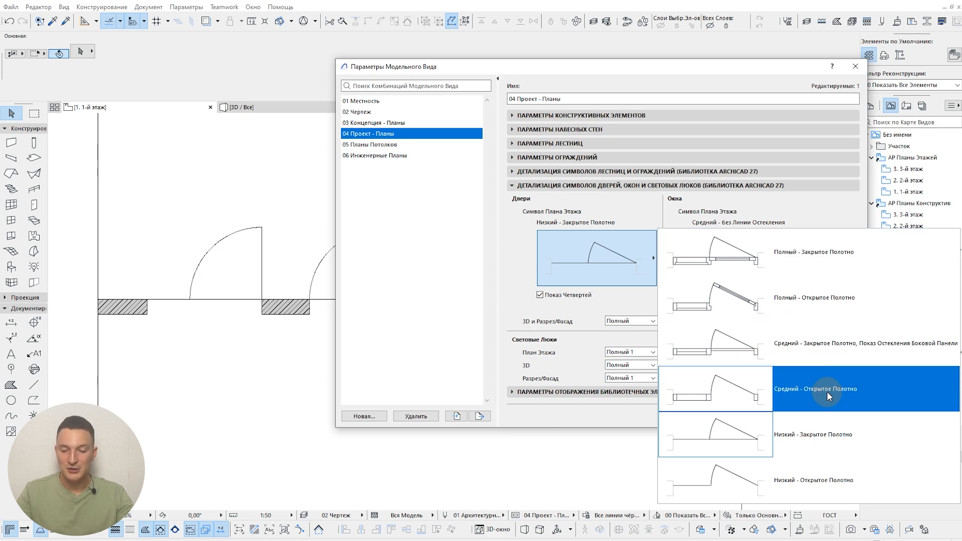
left_click(851, 396)
left_click(640, 227)
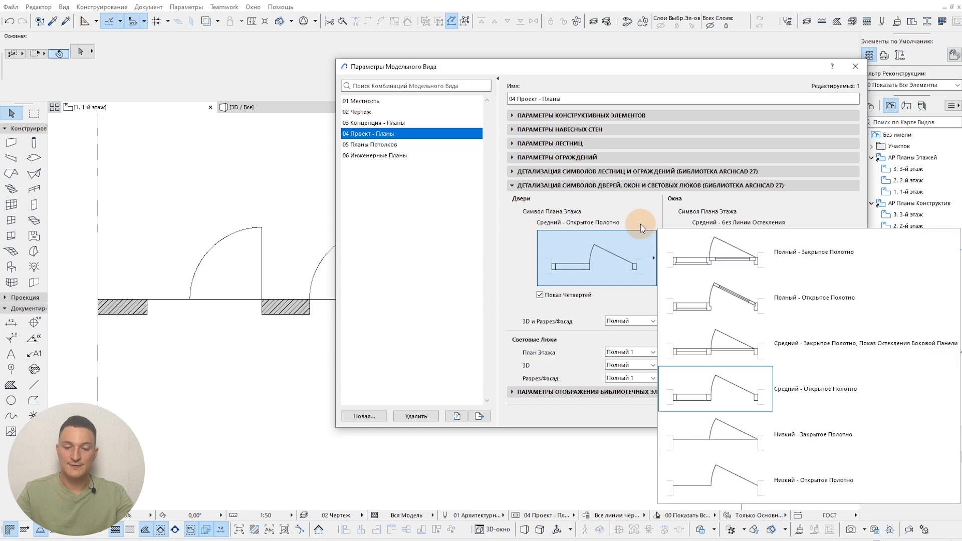
left_click(640, 223)
left_click_drag(666, 66, 595, 106)
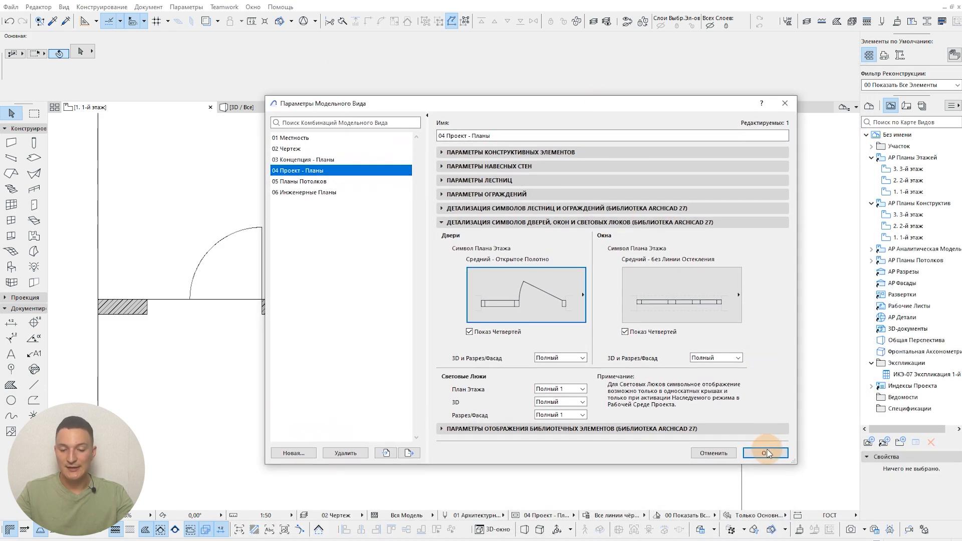
left_click(764, 452)
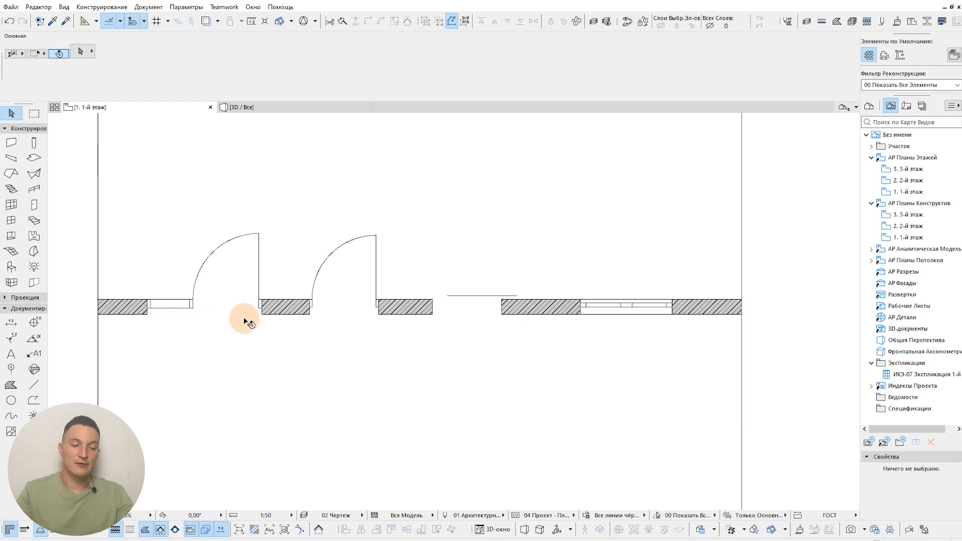
Step: Examine how the frames, side panel and open leaves of the doors are drawn along the wall on the floor plan
scroll(313, 306, "up", 2)
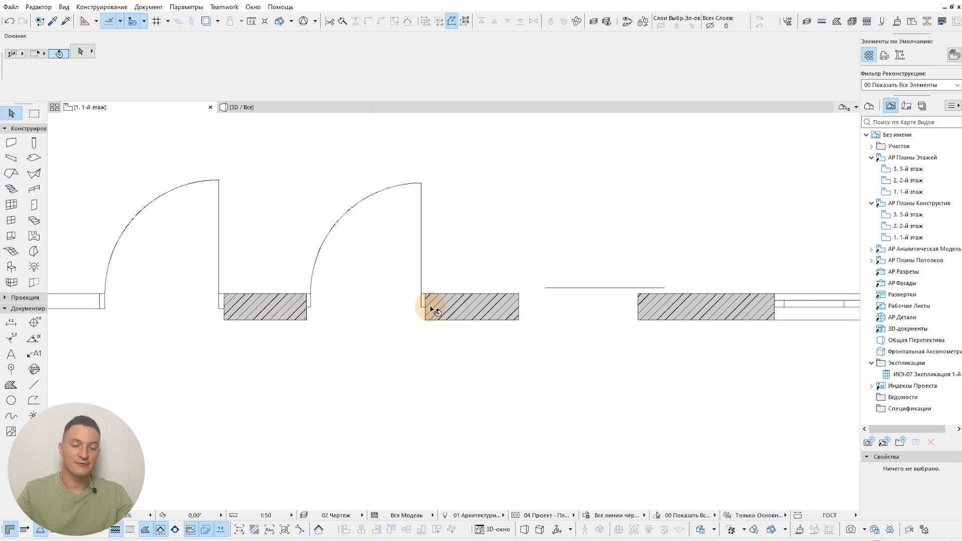
scroll(331, 328, "down", 1)
middle_click_drag(241, 335, 327, 335)
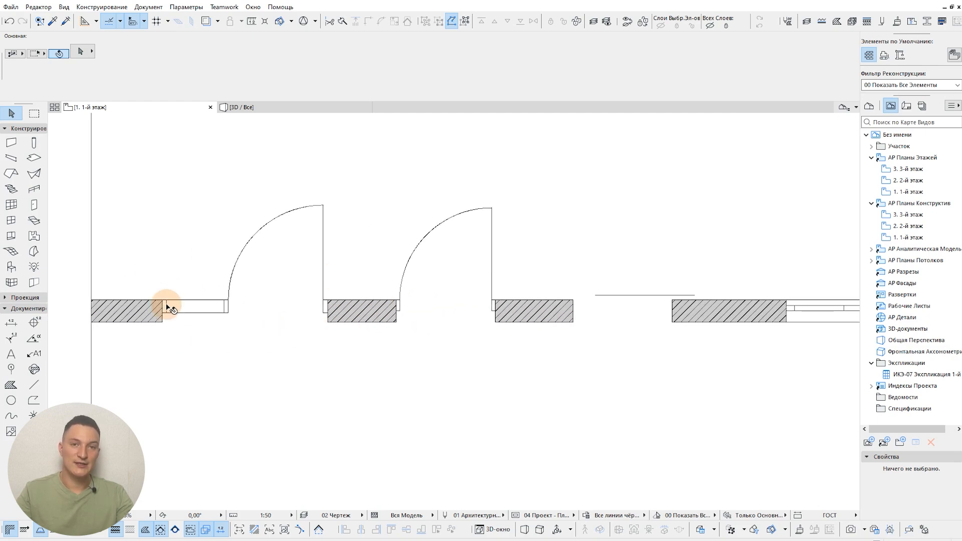
scroll(230, 308, "up", 1)
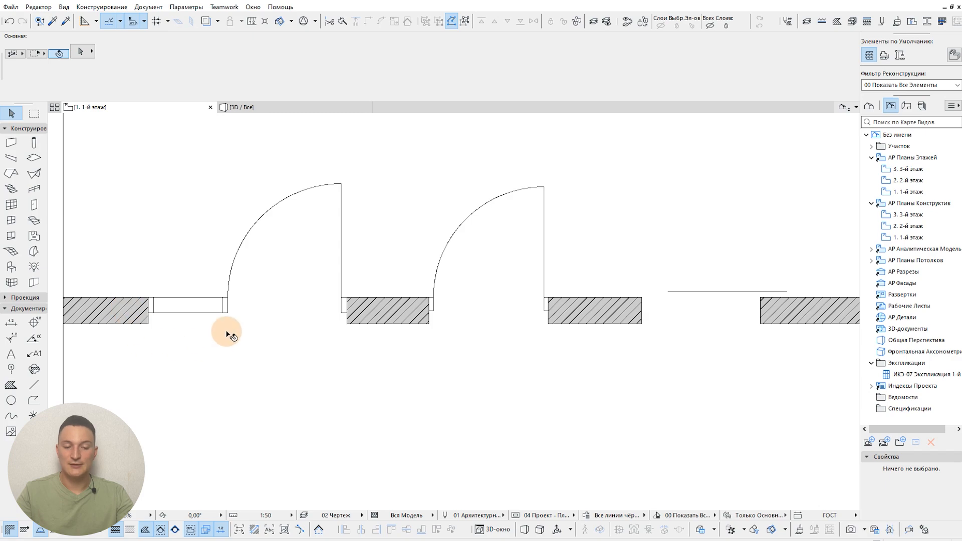
scroll(211, 343, "down", 2)
scroll(187, 307, "down", 1)
middle_click_drag(405, 314, 354, 311)
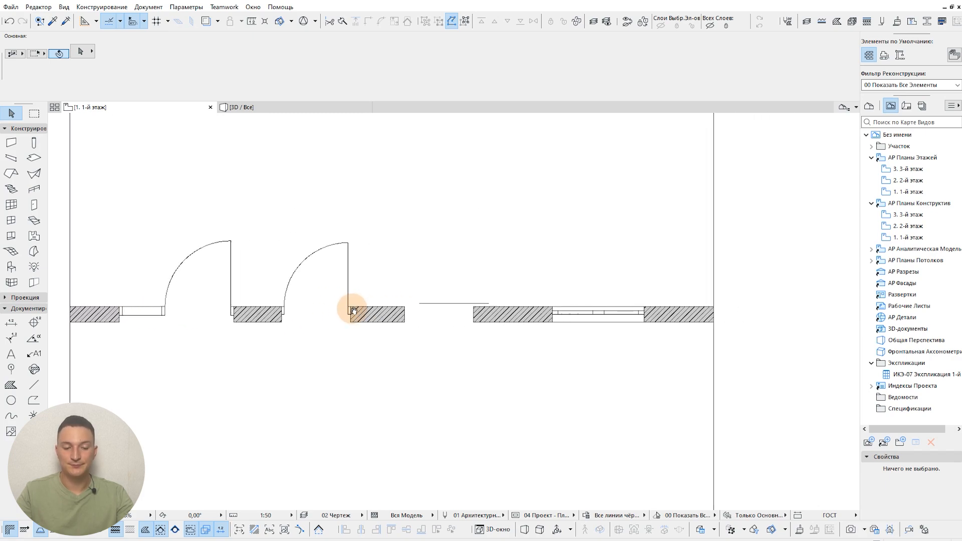
scroll(350, 311, "down", 1)
scroll(217, 332, "down", 1)
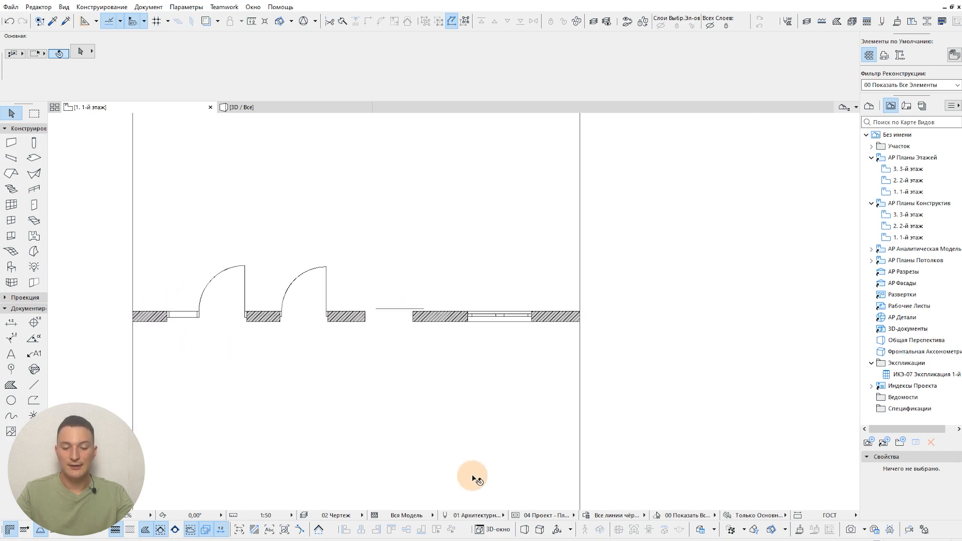
Step: Change the doors' floor plan symbol to "Средний - Закрытое Полотно, Показ Остекления Боковой Панели" and apply it
left_click(515, 516)
left_click(558, 288)
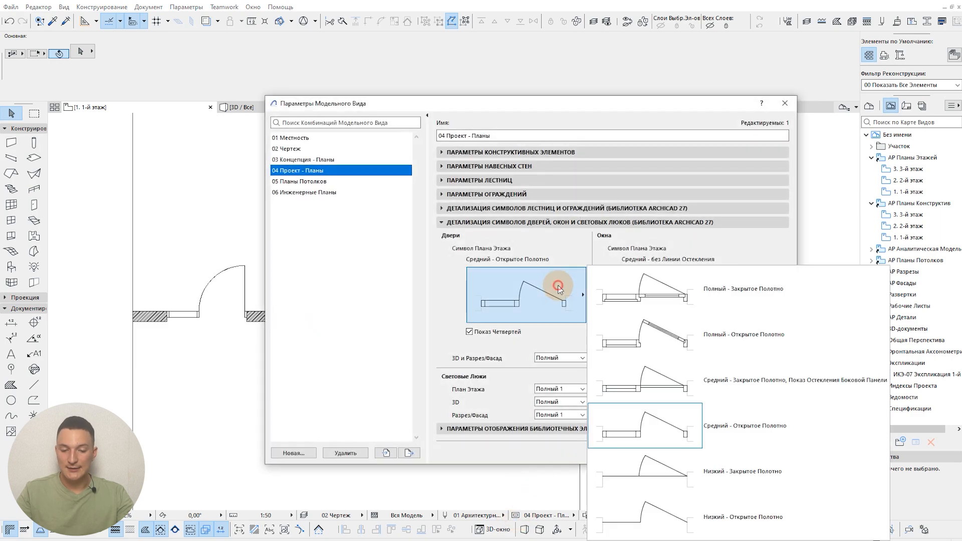
left_click(771, 381)
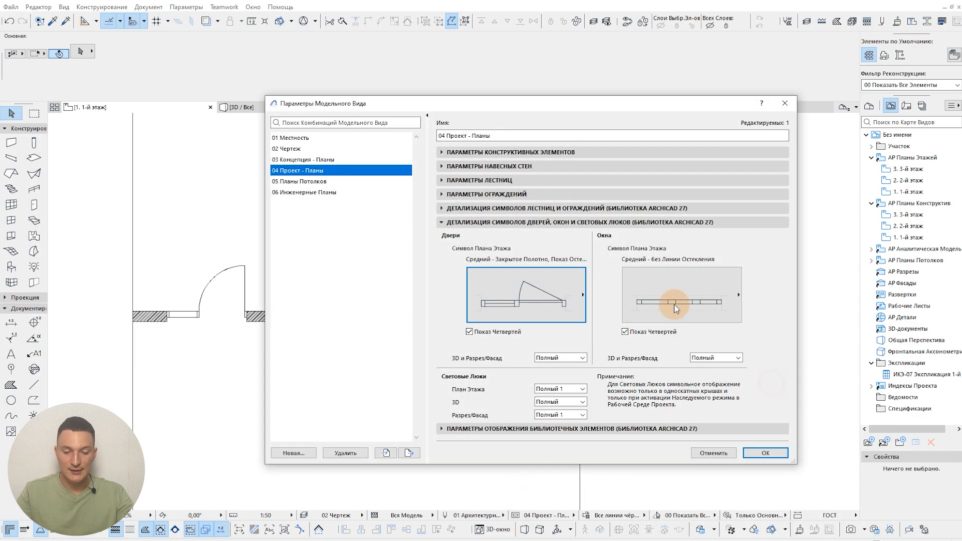
left_click(764, 453)
Step: Inspect the closed-leaf symbols of the swing doors, and select the sliding door to examine its symbol
scroll(210, 296, "up", 3)
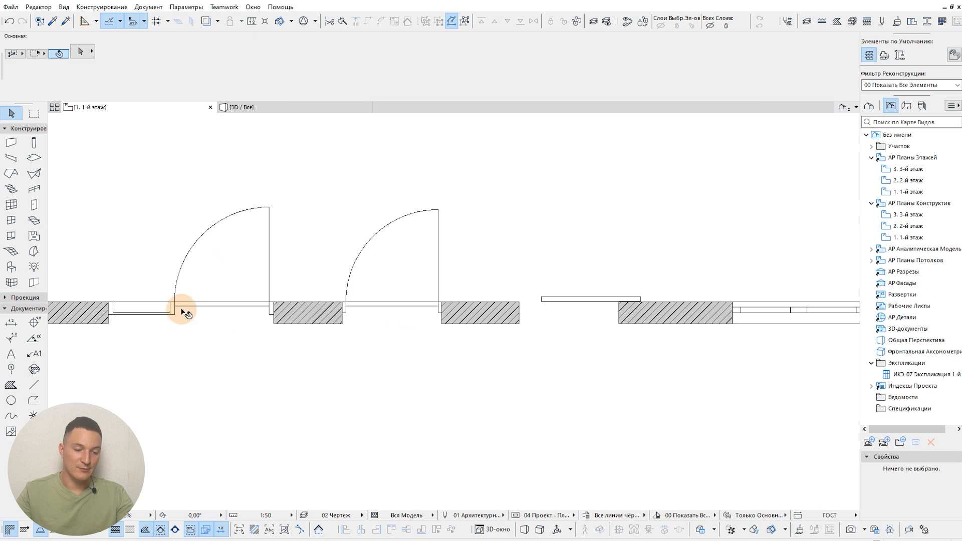
scroll(271, 340, "down", 2)
scroll(501, 366, "down", 2)
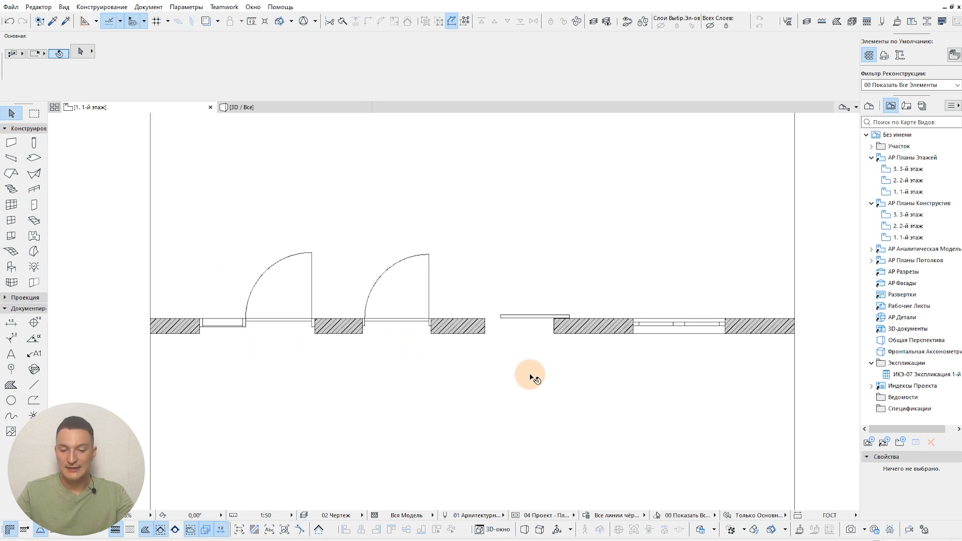
scroll(561, 315, "up", 2)
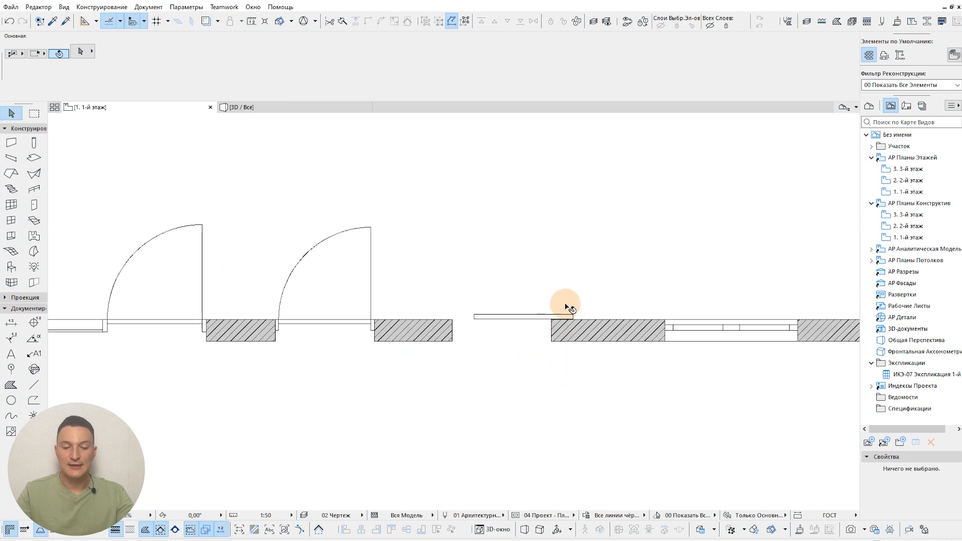
left_click(475, 317)
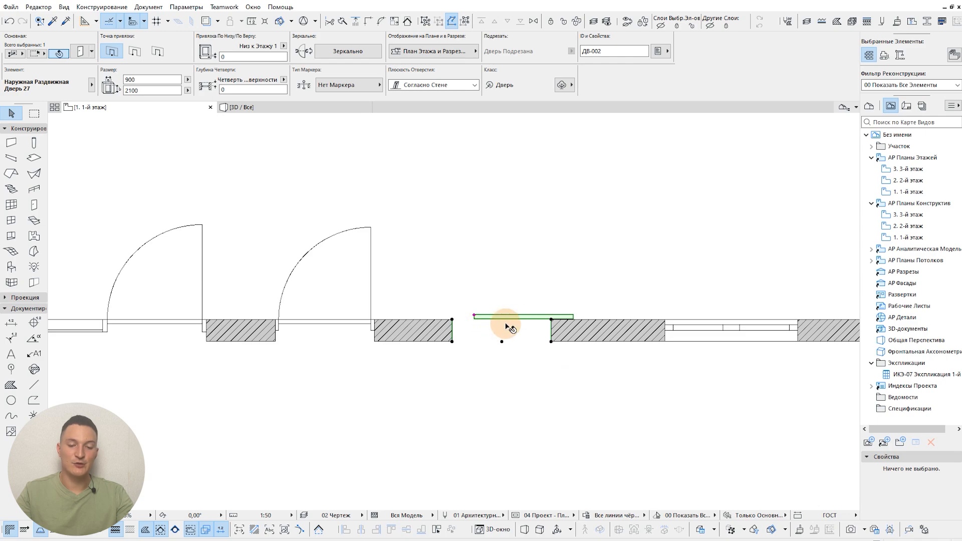
scroll(549, 316, "up", 1)
middle_click_drag(535, 334, 564, 336)
scroll(564, 337, "down", 1)
middle_click_drag(496, 335, 590, 333)
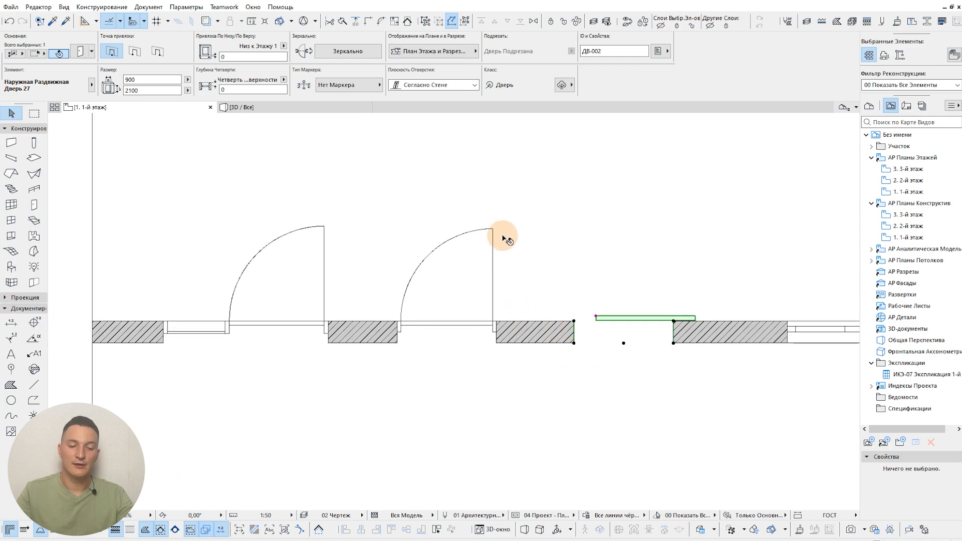
Step: Select the middle swing door, examine its frame and closed leaf up close, and deselect it
left_click(495, 231)
scroll(453, 337, "up", 1)
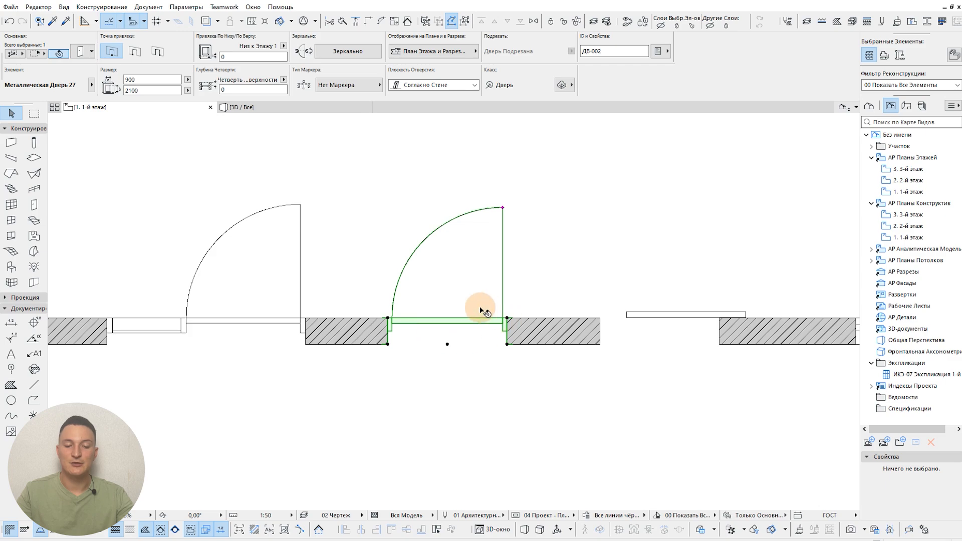
scroll(405, 342, "down", 1)
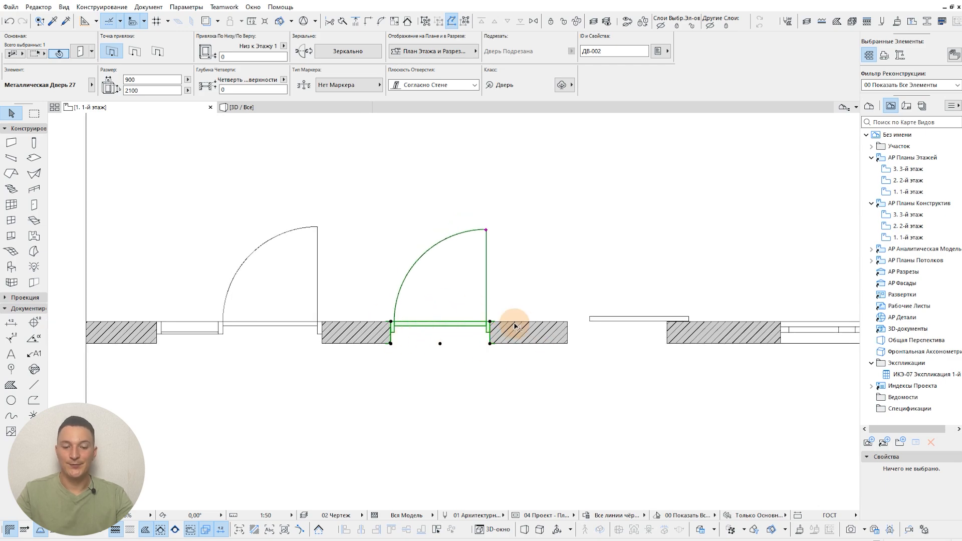
scroll(514, 327, "up", 1)
scroll(488, 324, "up", 4)
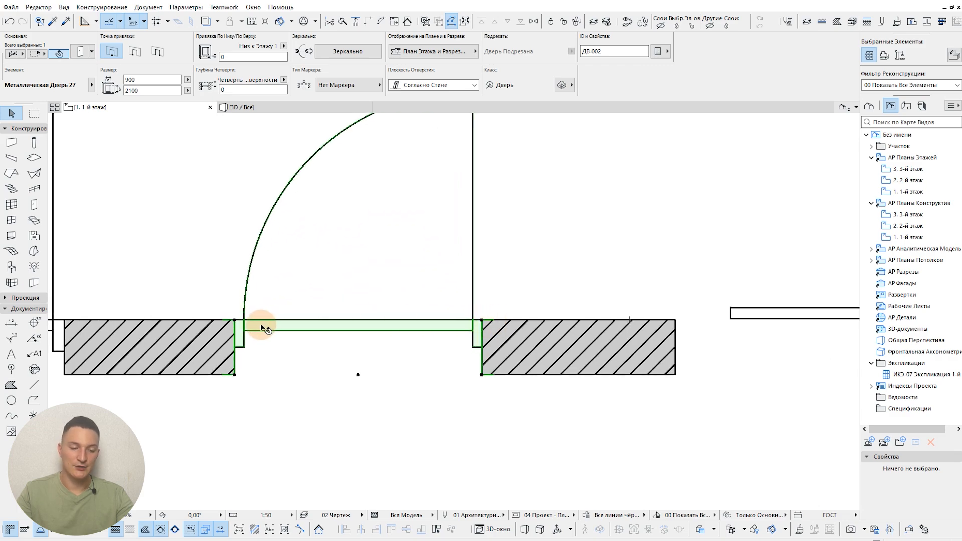
scroll(261, 325, "up", 8)
scroll(275, 260, "down", 2)
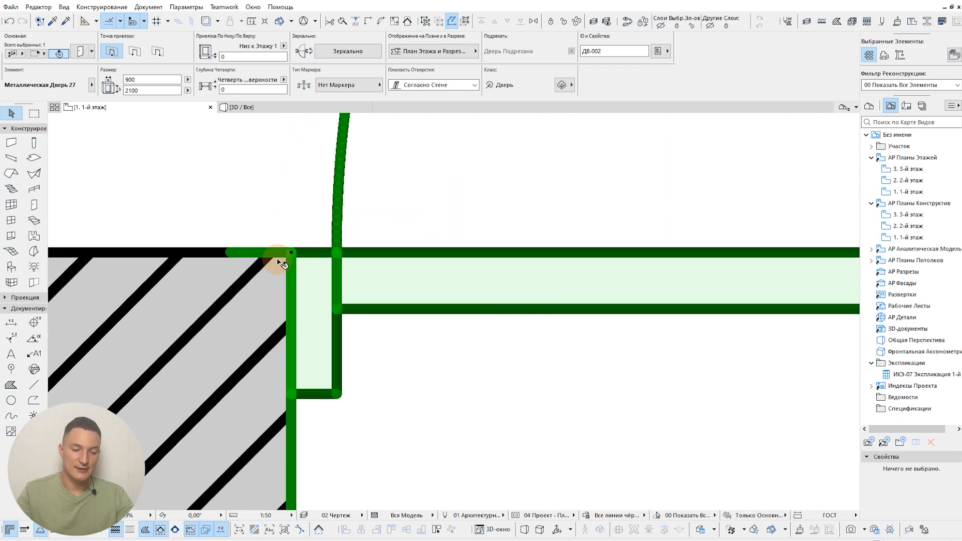
scroll(283, 281, "down", 6)
scroll(284, 293, "down", 5)
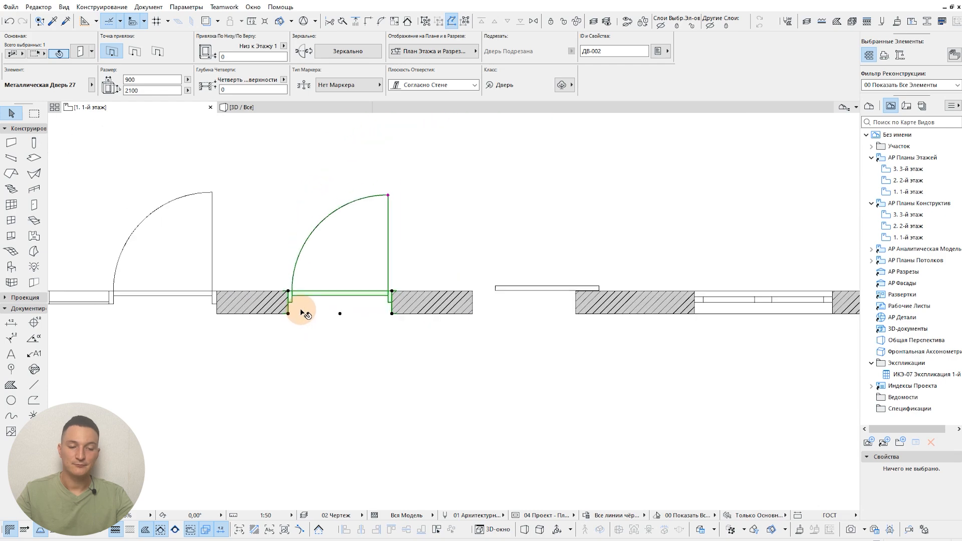
left_click(706, 235)
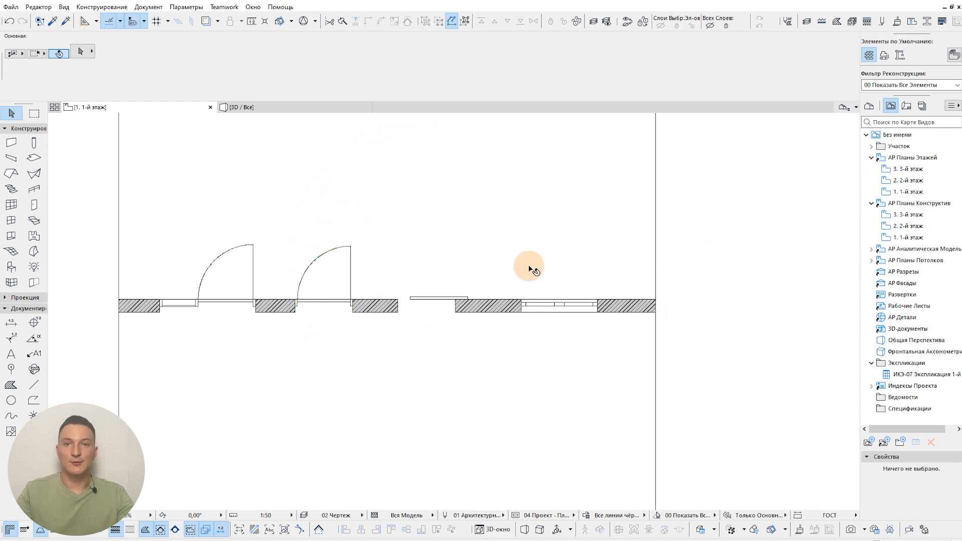
Step: Set the doors' floor plan symbol to the full detail level "Полный - Открытое Полотно" and apply it
middle_click_drag(526, 263, 549, 272)
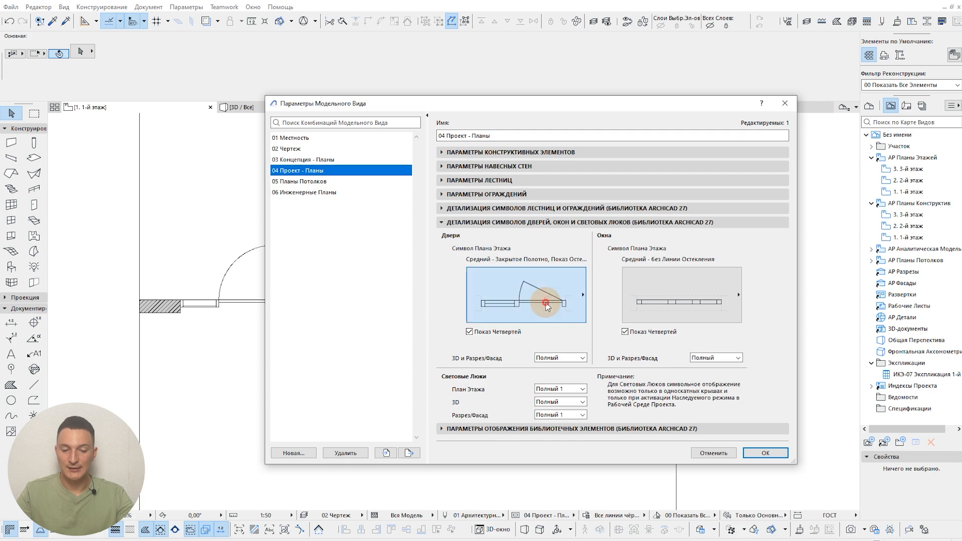
left_click(524, 300)
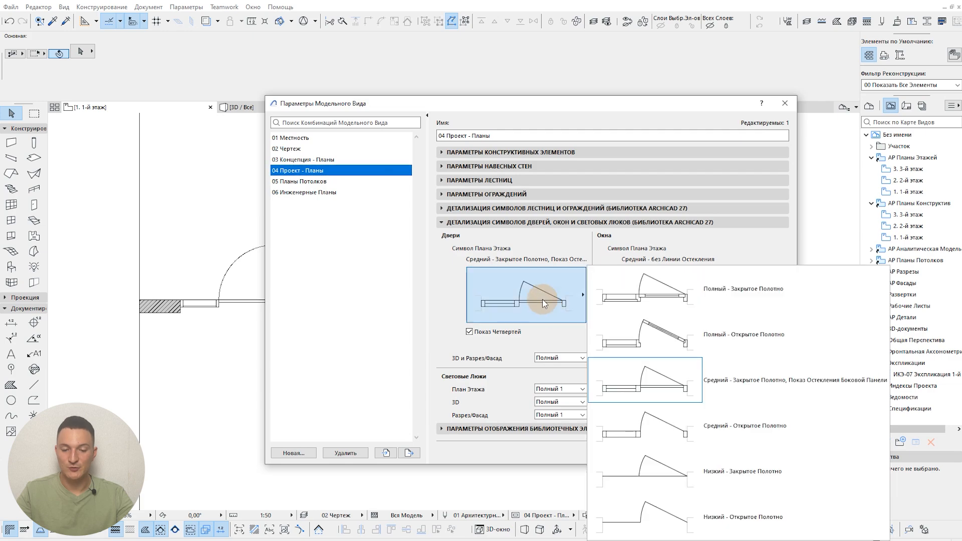
left_click(753, 341)
left_click(764, 453)
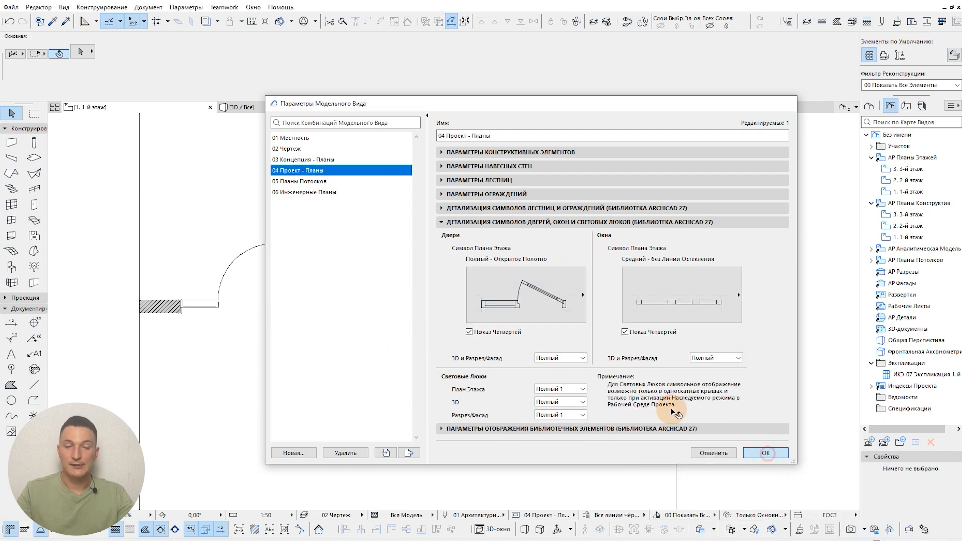
Step: Select the middle swing door and try out its 2D opening angle from the end of the leaf
scroll(373, 308, "up", 4)
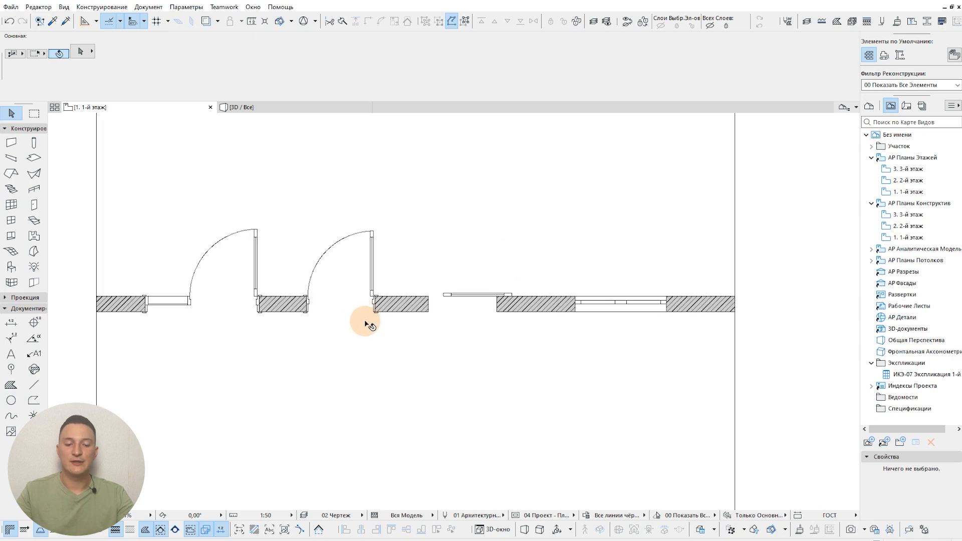
middle_click_drag(368, 311, 543, 359)
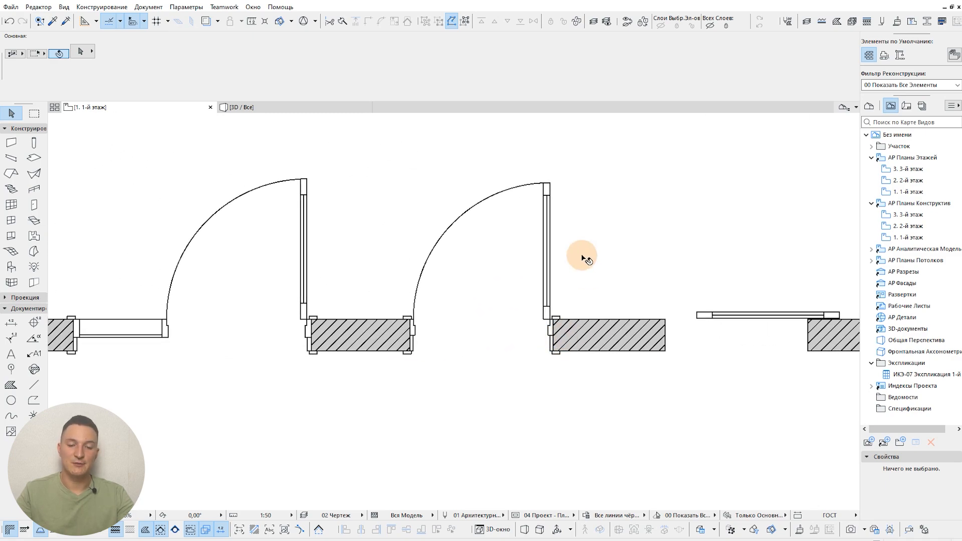
left_click(549, 184)
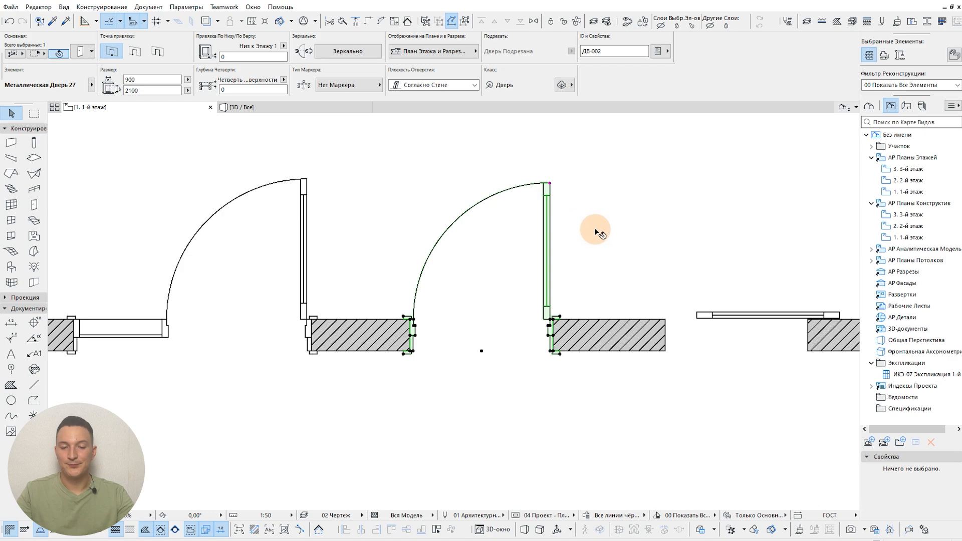
scroll(596, 231, "down", 2)
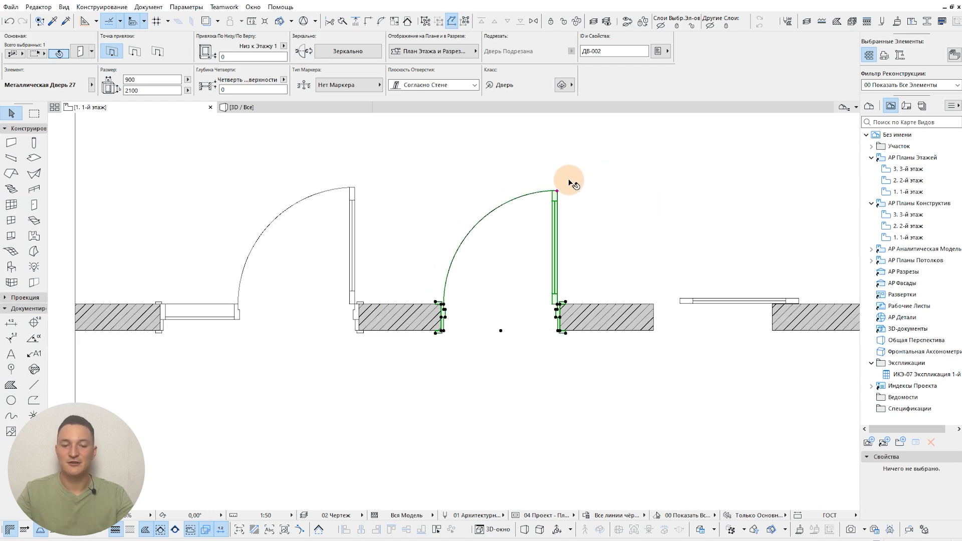
left_click(559, 191)
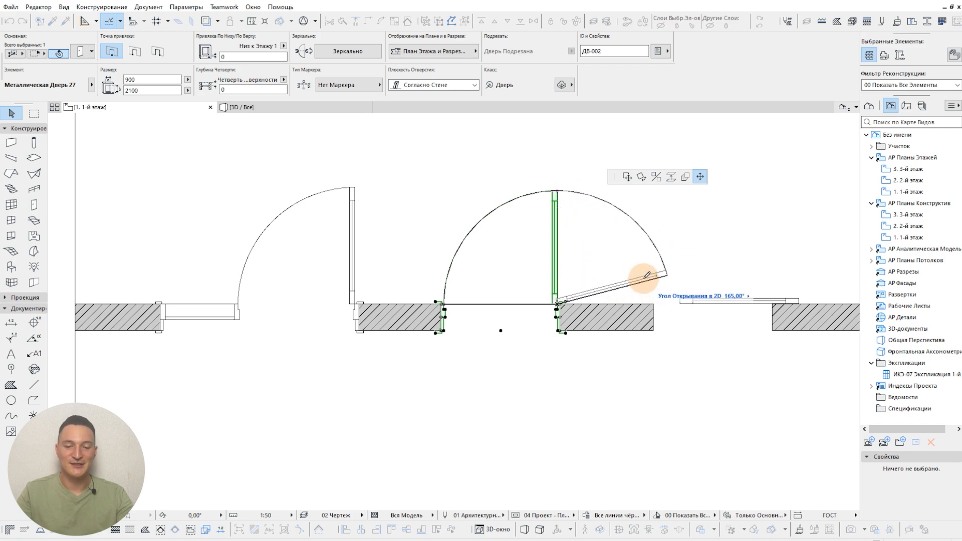
left_click(592, 187)
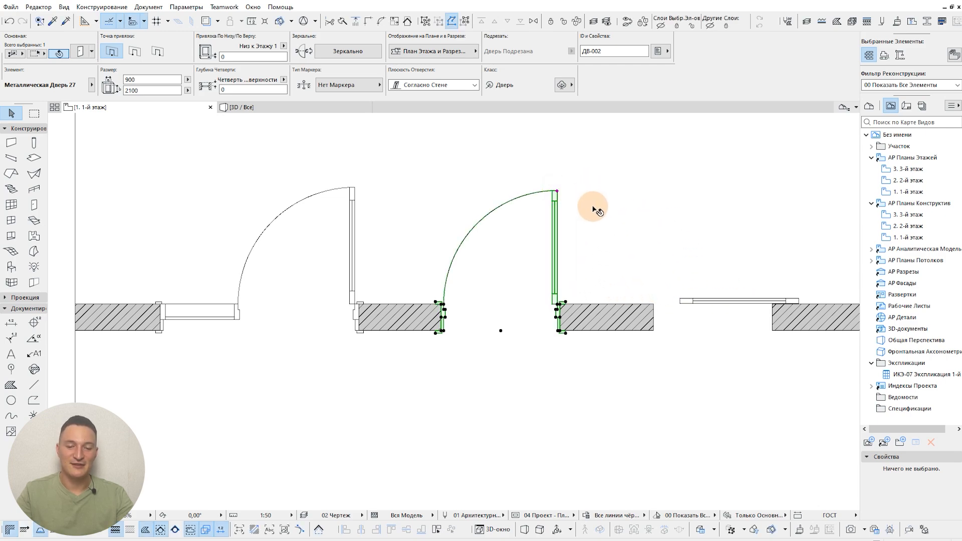
left_click(560, 192)
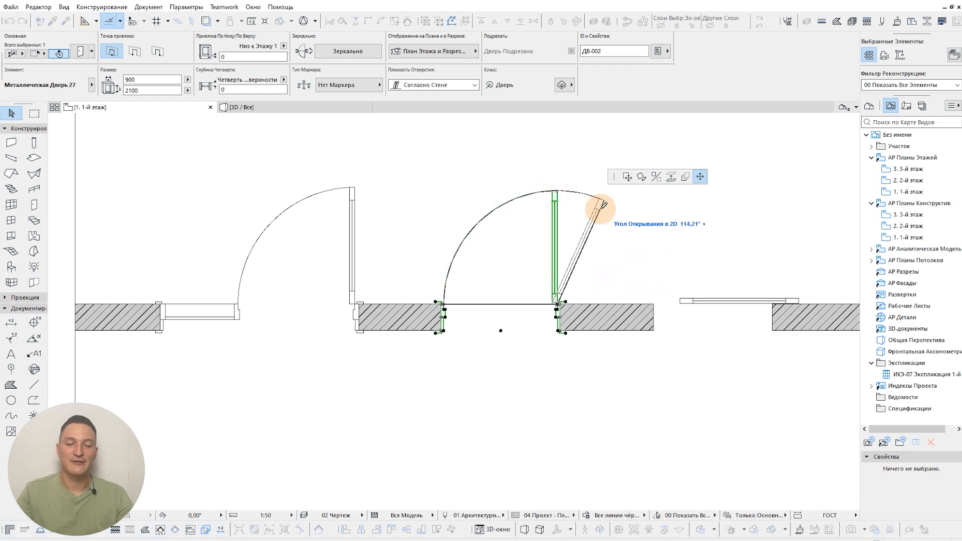
left_click(560, 191)
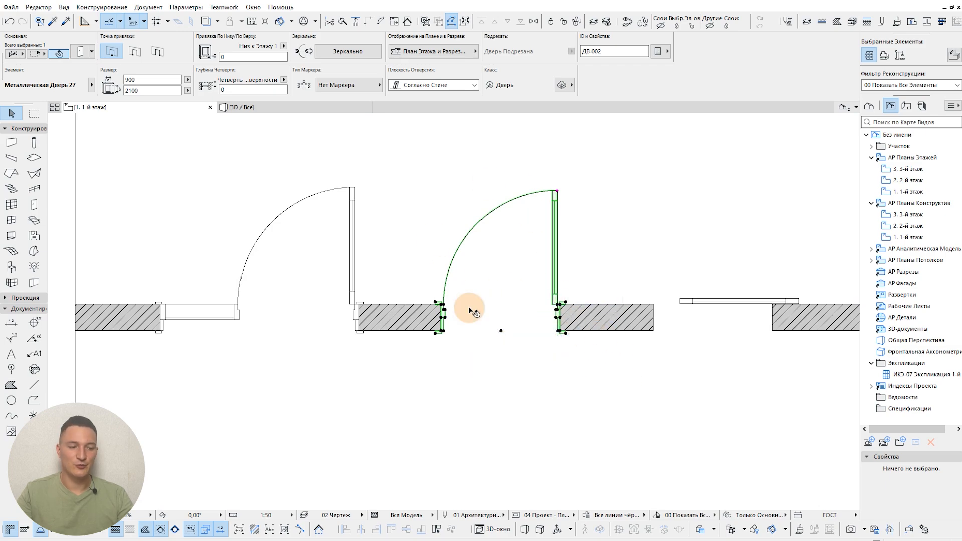
Step: Place a chair "Кресло 01 27" just beyond the end of the middle swing door's open leaf
left_click(11, 266)
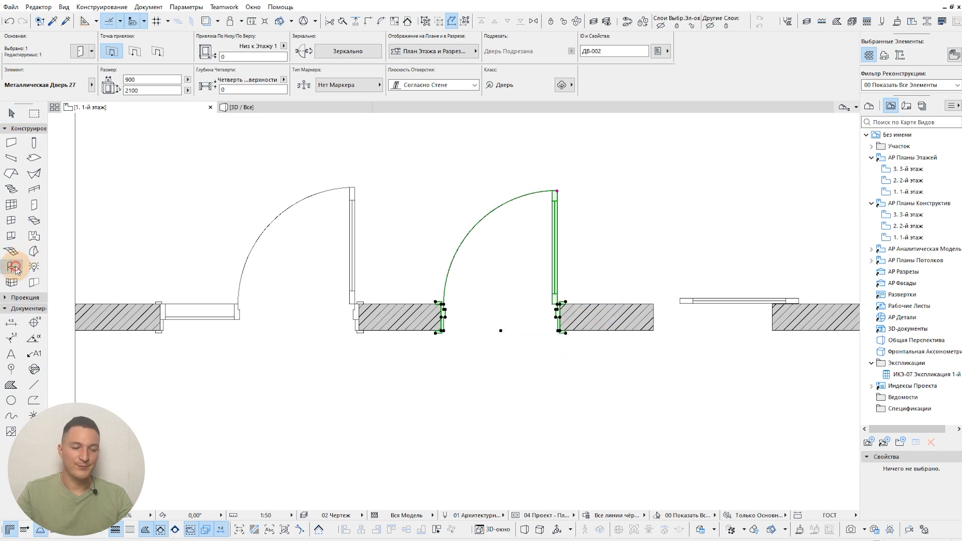
key("Escape")
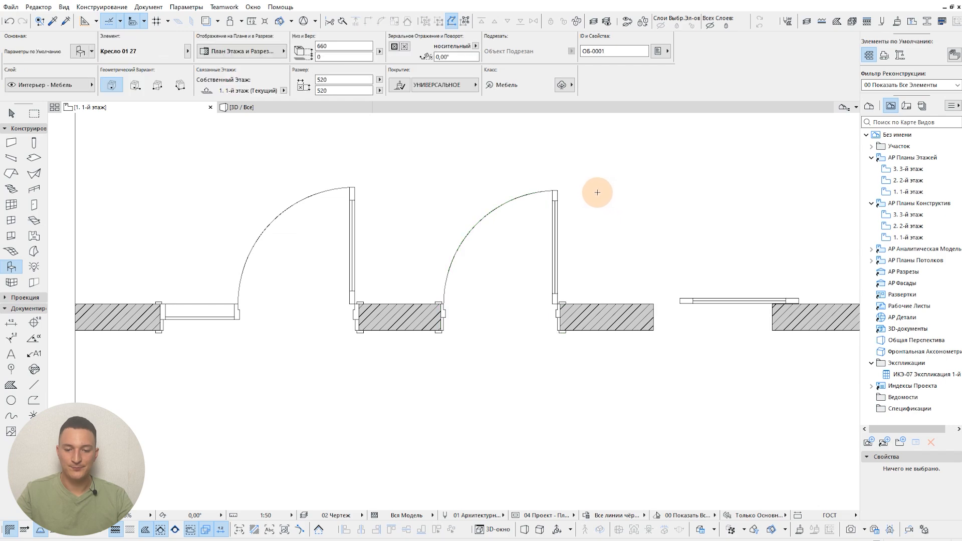
left_click(594, 192)
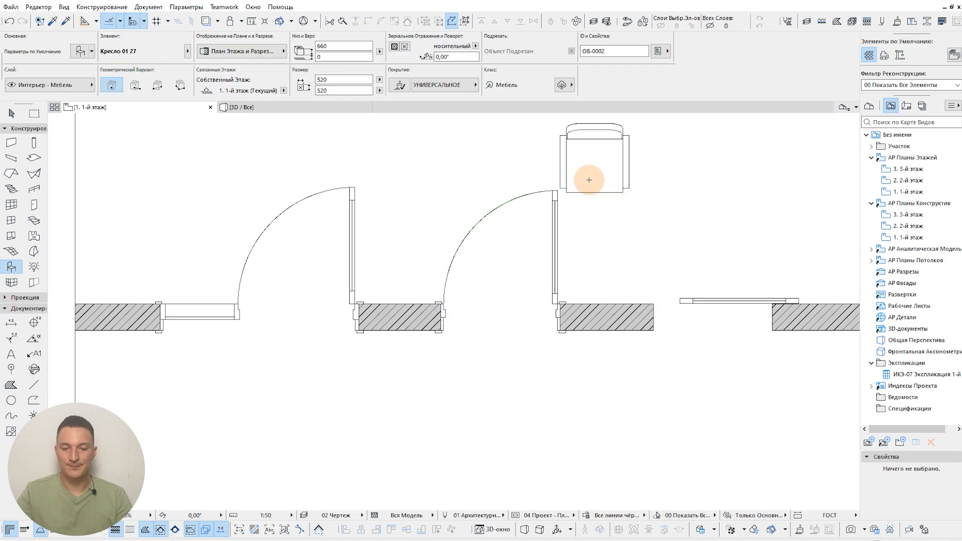
left_click(559, 192, "shift")
key("Escape")
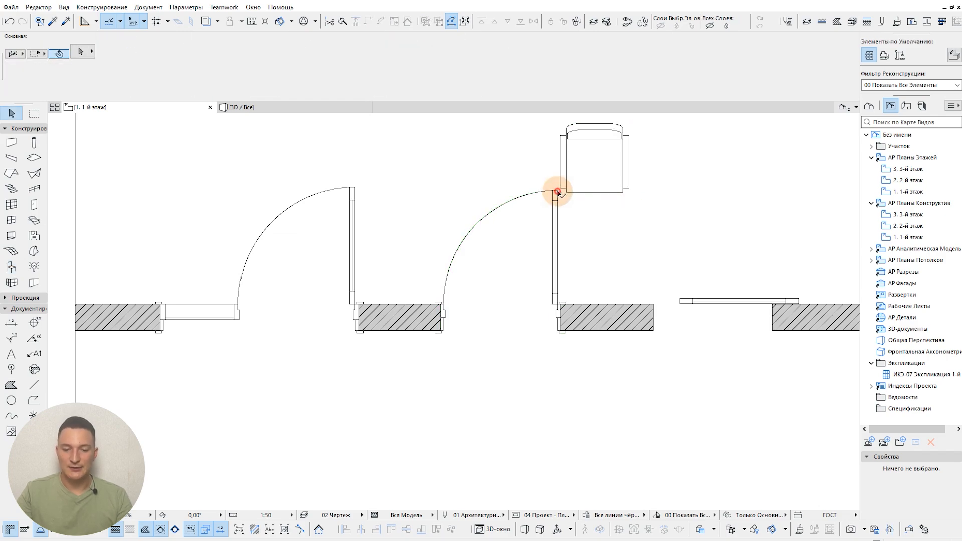
Step: Select the middle swing door and open its 2D leaf past the perpendicular position, towards the chair
left_click(557, 191, "shift")
left_click(557, 190)
left_click(603, 212)
Step: Move the chair slightly so that it clears the middle door's swing arc, and deselect it
left_click(587, 189)
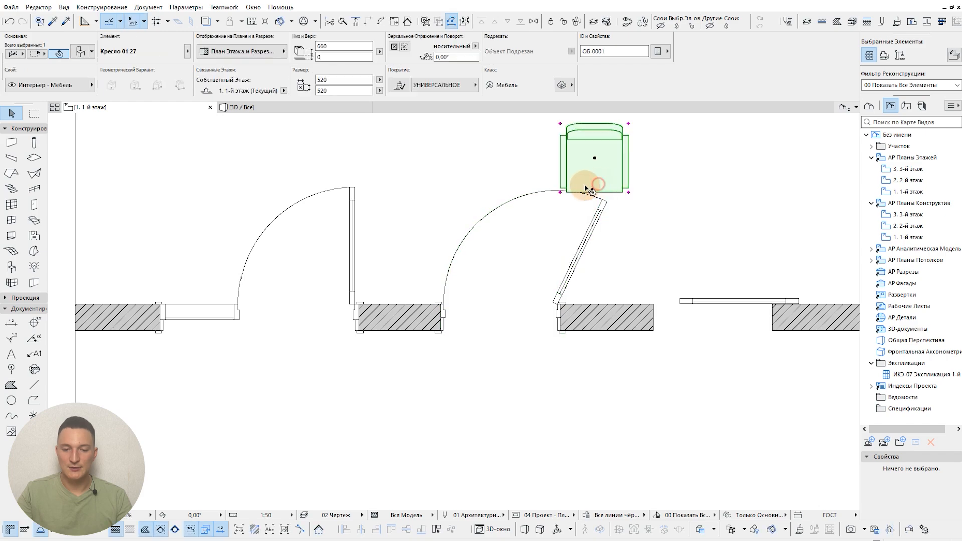
scroll(583, 186, "up", 5)
key("ctrl+d")
left_click(592, 191)
left_click(610, 181)
scroll(564, 209, "down", 2)
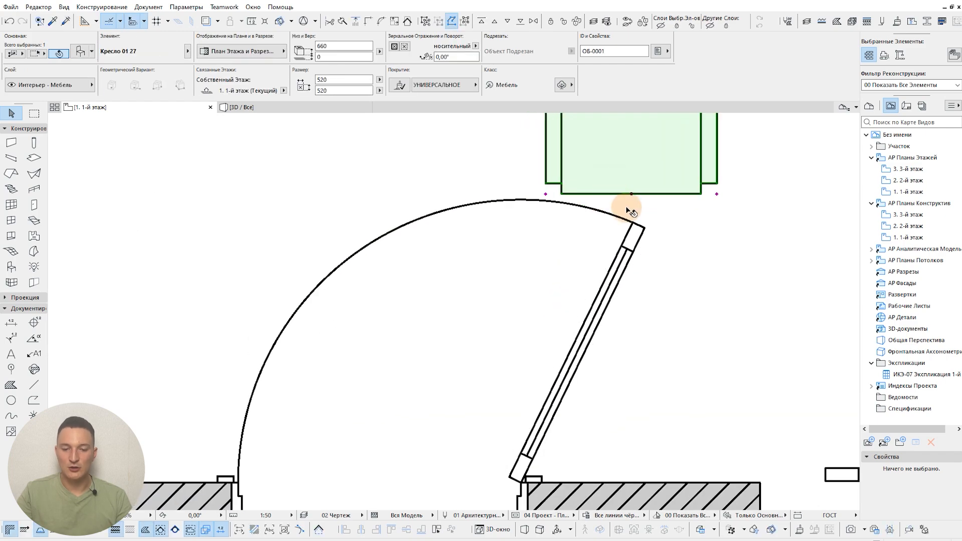
key("Escape")
scroll(591, 223, "down", 2)
scroll(601, 274, "down", 2)
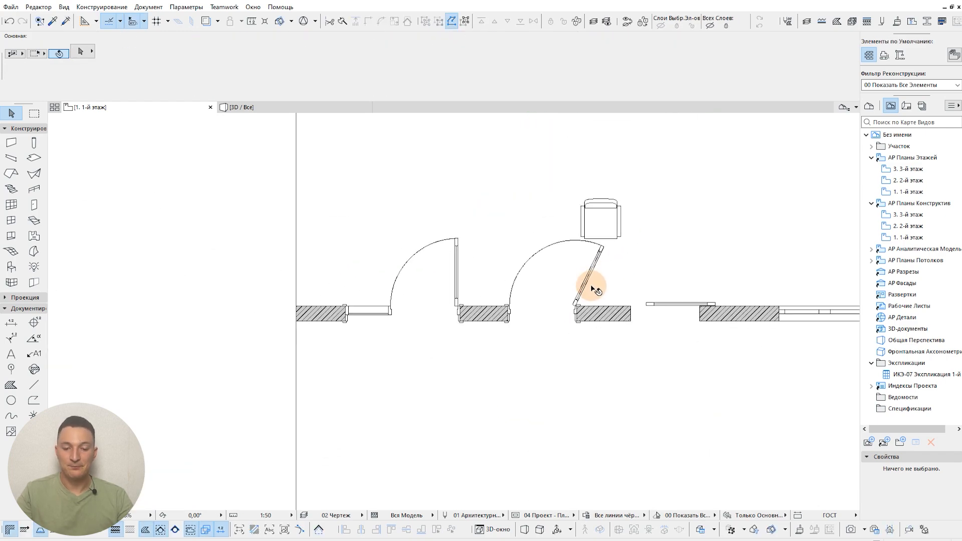
Step: Set the doors' floor plan symbol to the low detail level "Низкий - Открытое Полотно" and apply it
left_click(521, 516)
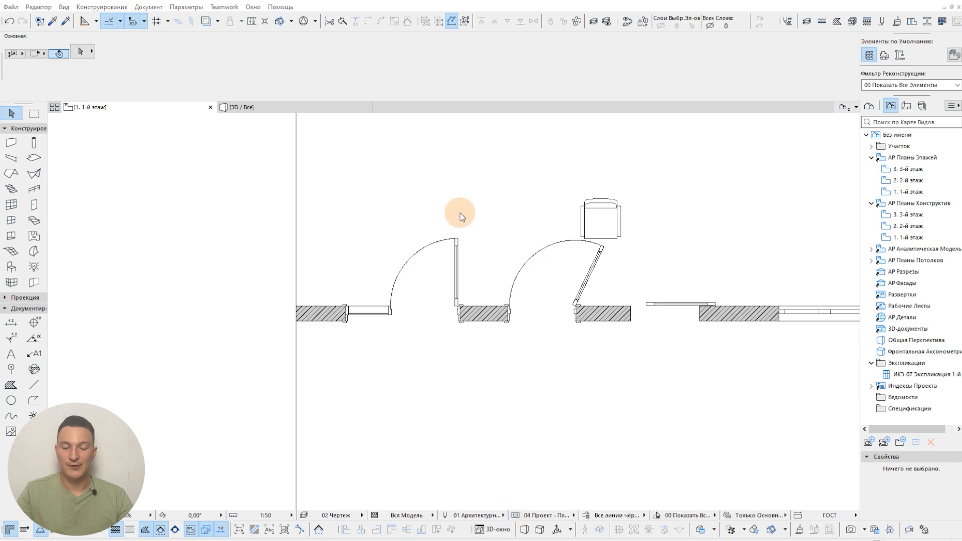
left_click(546, 301)
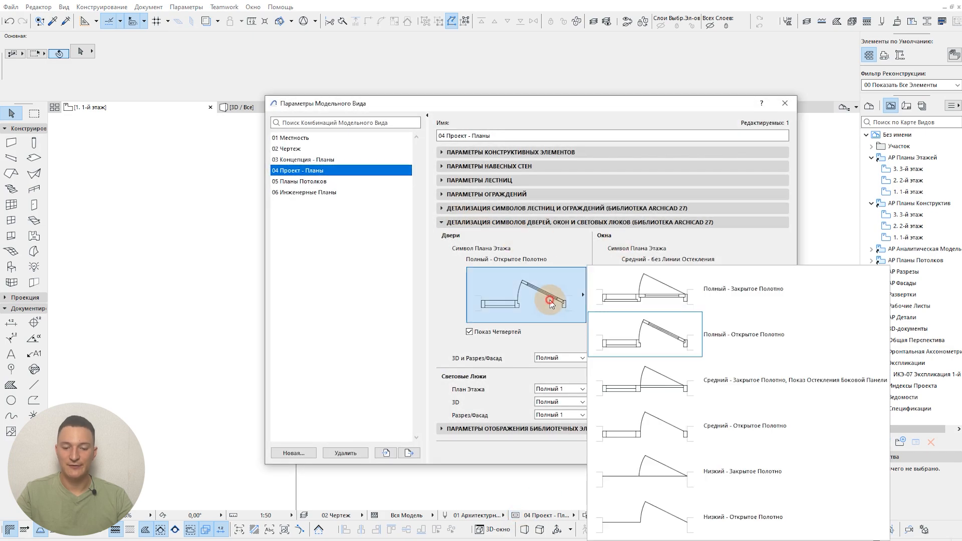
left_click(758, 517)
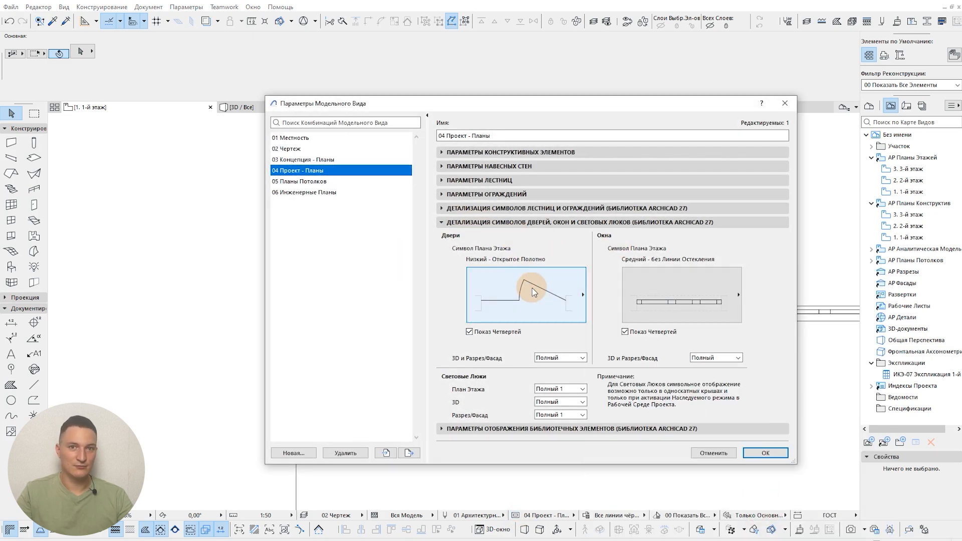
left_click(765, 453)
Step: Select the middle swing door and examine its simplified leaf and swing arc against the chair
scroll(603, 251, "up", 4)
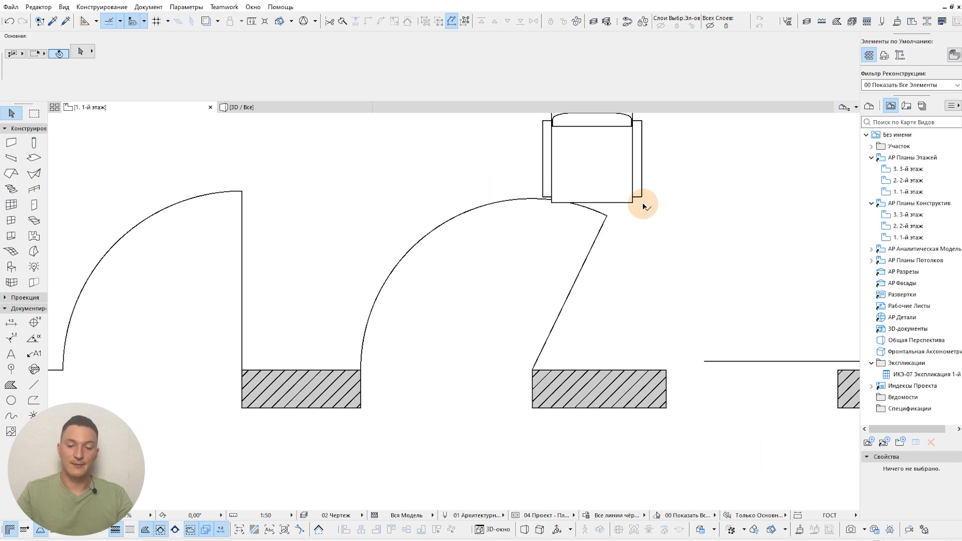
scroll(612, 222, "up", 2)
left_click(605, 215)
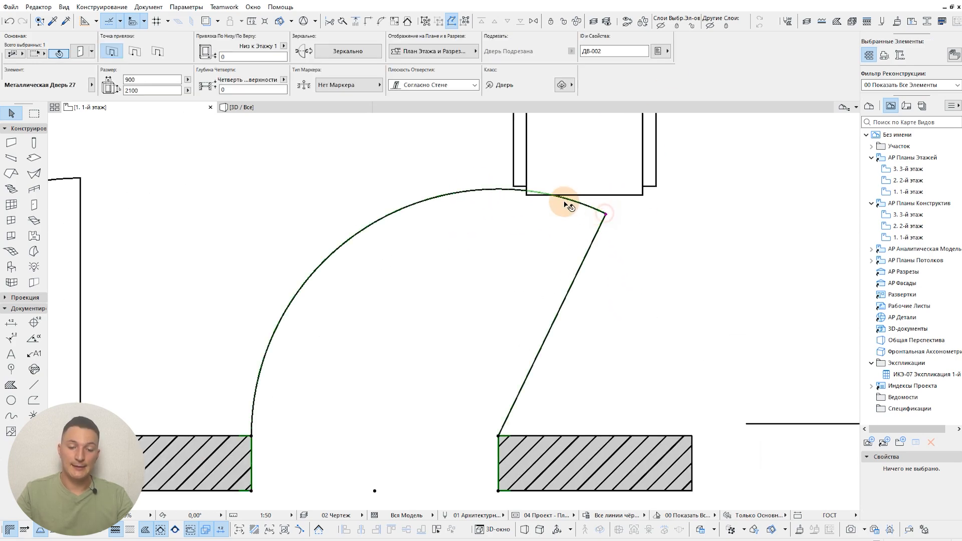
scroll(604, 272, "down", 2)
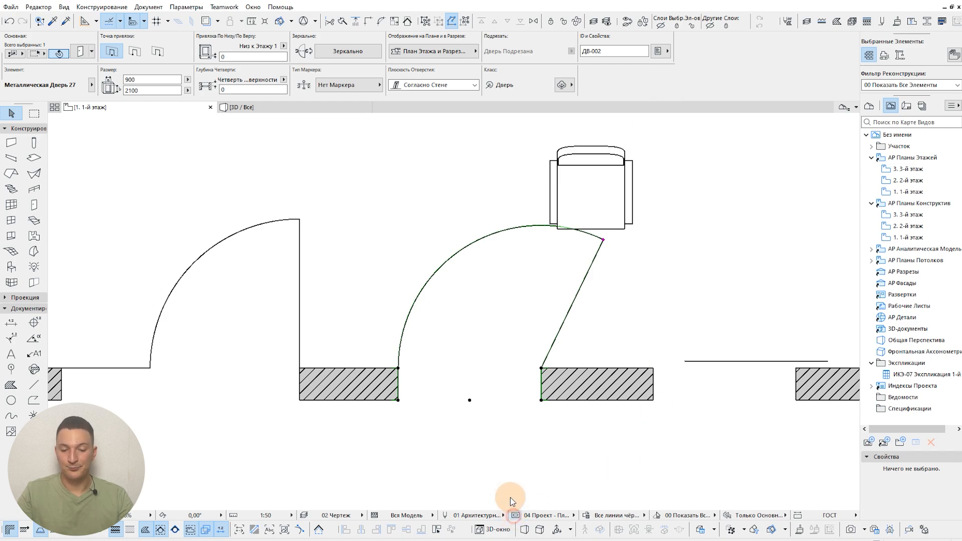
Step: Change the doors' floor plan symbol back to "Полный - Открытое Полотно" and apply it
key("ctrl+shift+b")
left_click(561, 288)
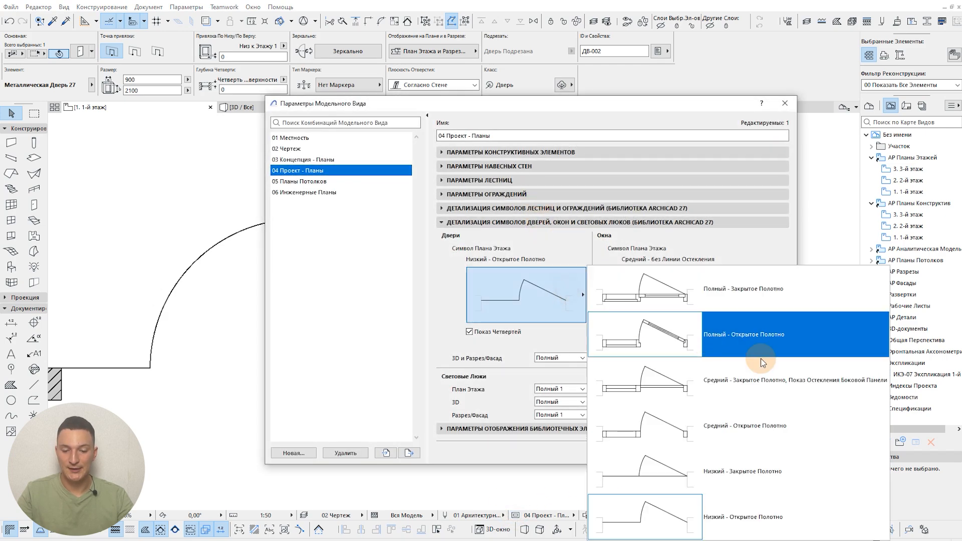
left_click(767, 345)
left_click(764, 452)
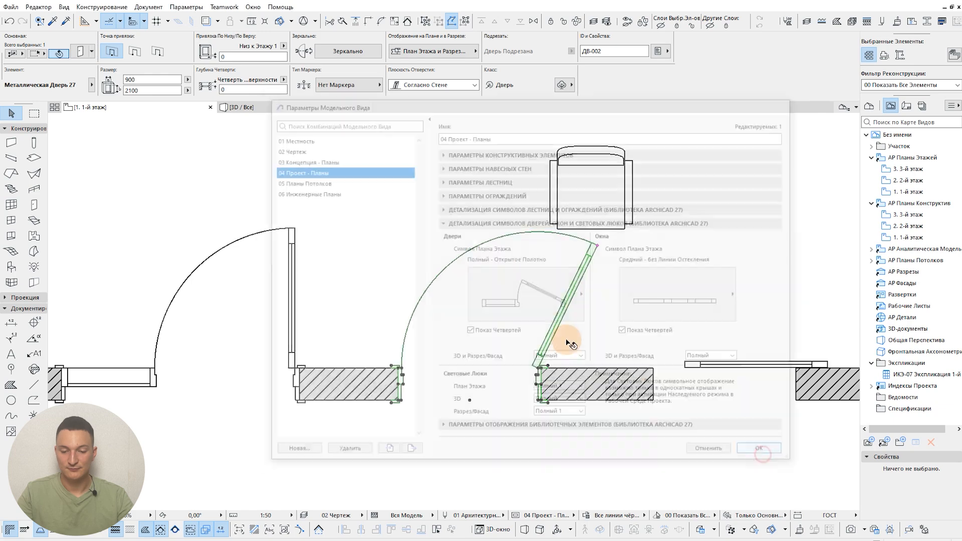
Step: Reduce the middle swing door's 2D opening angle so that its leaf stands perpendicular to the wall
scroll(590, 258, "up", 2)
left_click(605, 235)
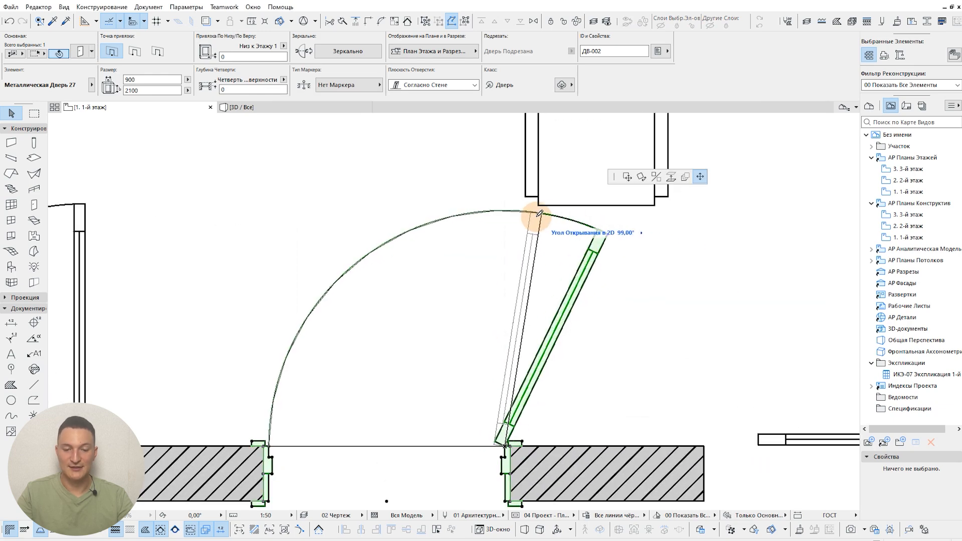
left_click(512, 209)
scroll(531, 240, "down", 2)
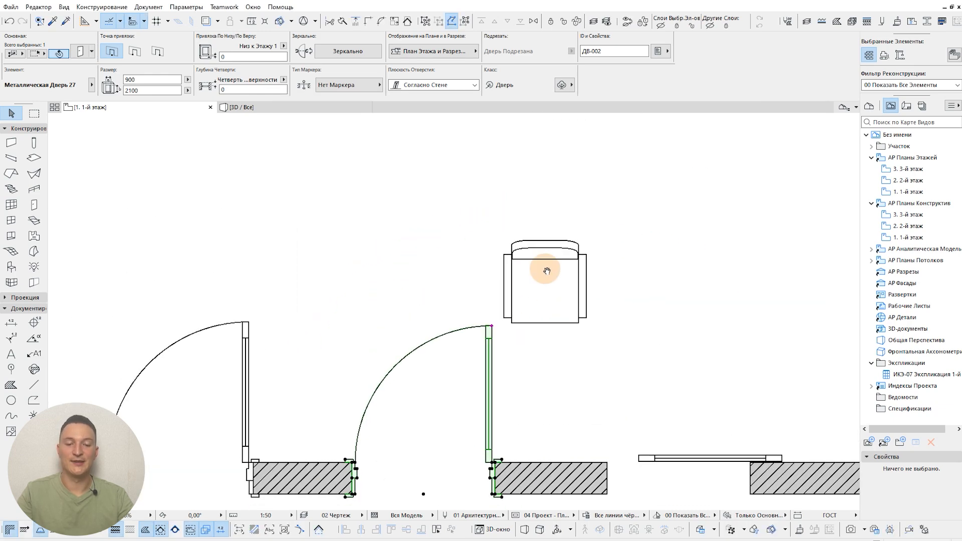
Step: Delete the chair beside the middle swing door
left_click(542, 277)
key("Delete")
scroll(531, 283, "down", 2)
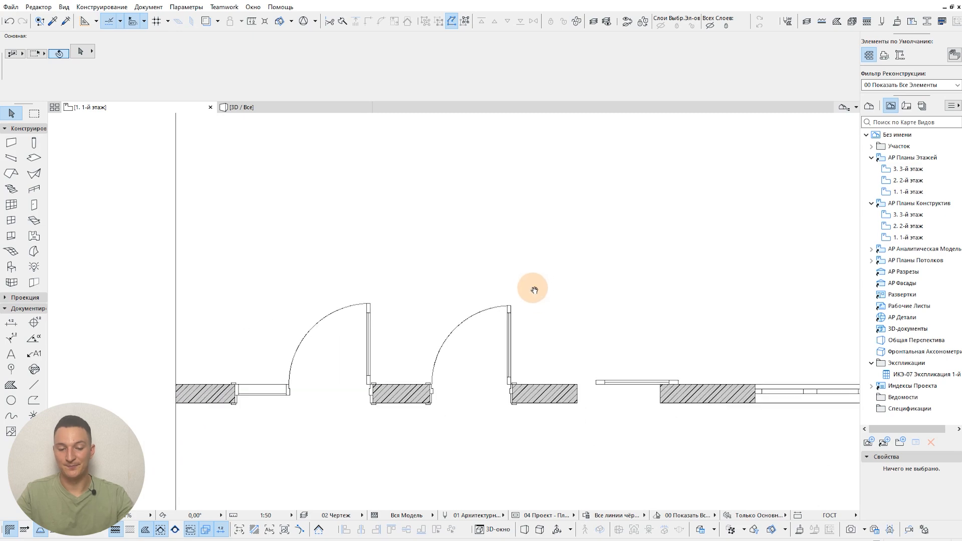
scroll(581, 421, "down", 1)
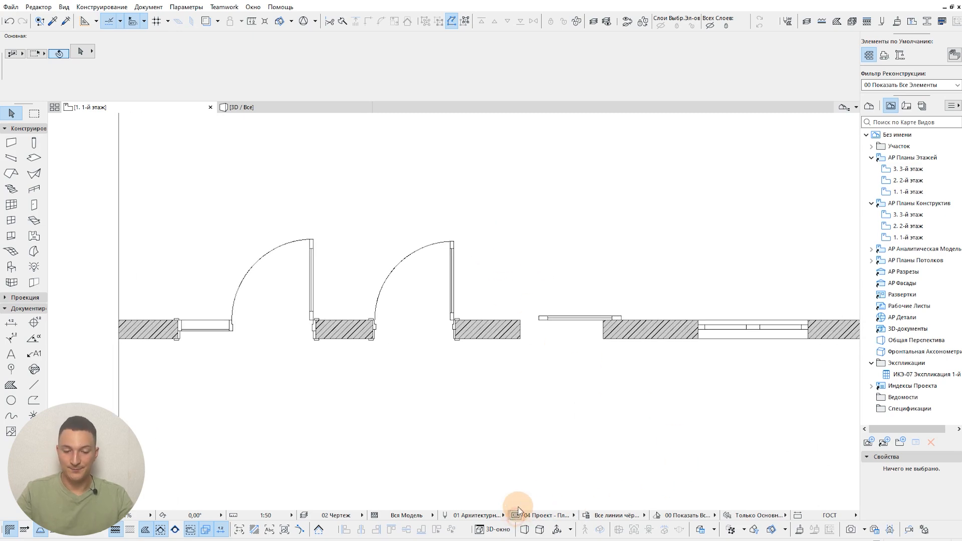
Step: Set the doors' floor plan symbol to "Полный - Закрытое Полотно", apply it, and inspect the swing doors on the plan
left_click(516, 514)
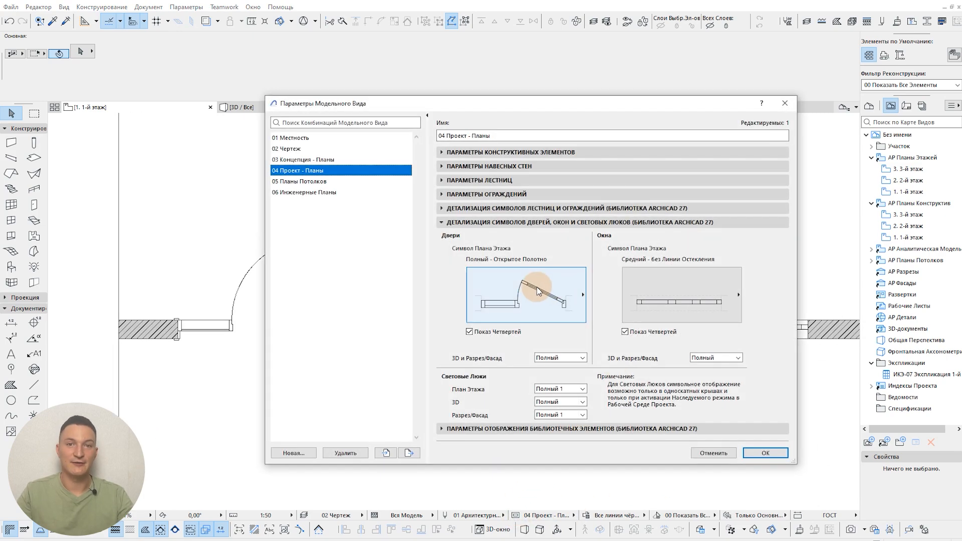
left_click(573, 295)
left_click(758, 297)
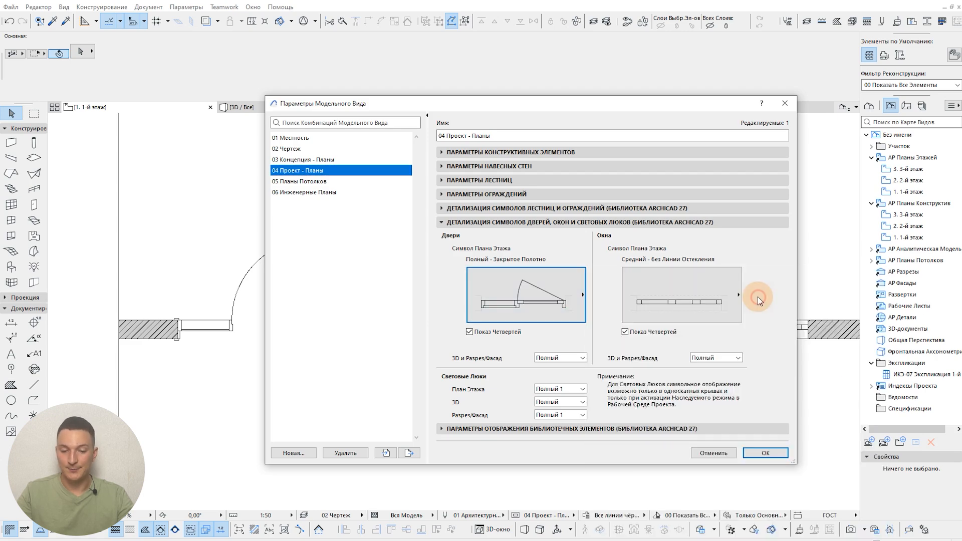
left_click(746, 457)
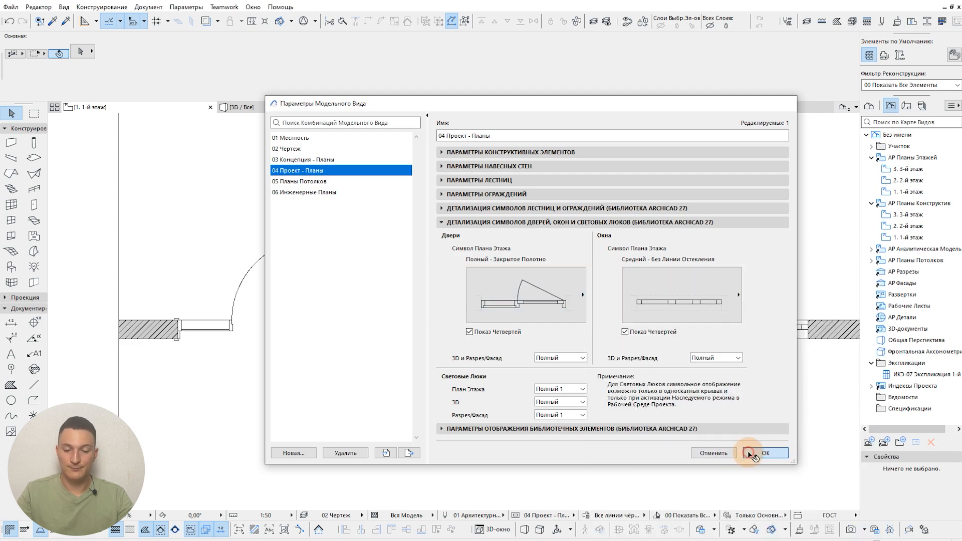
scroll(464, 298, "up", 5)
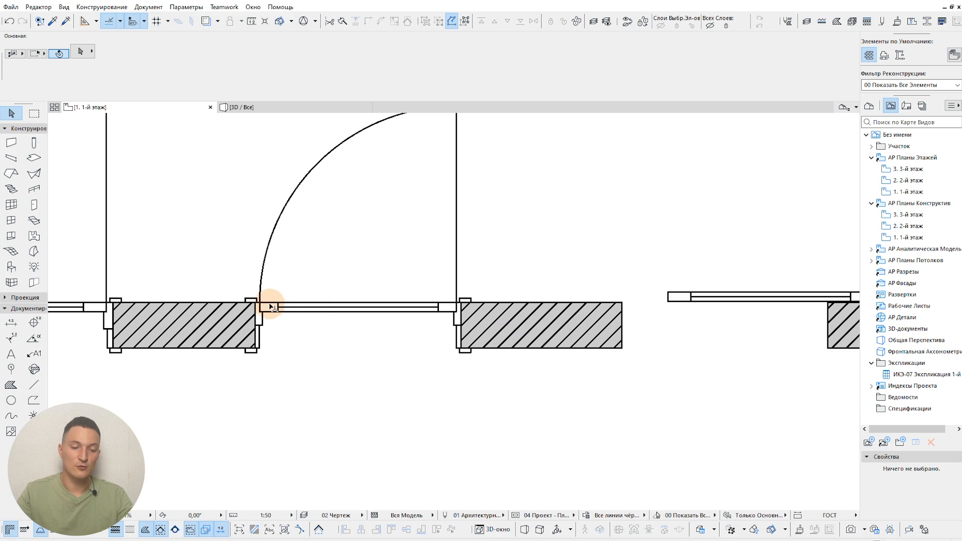
scroll(307, 313, "down", 5)
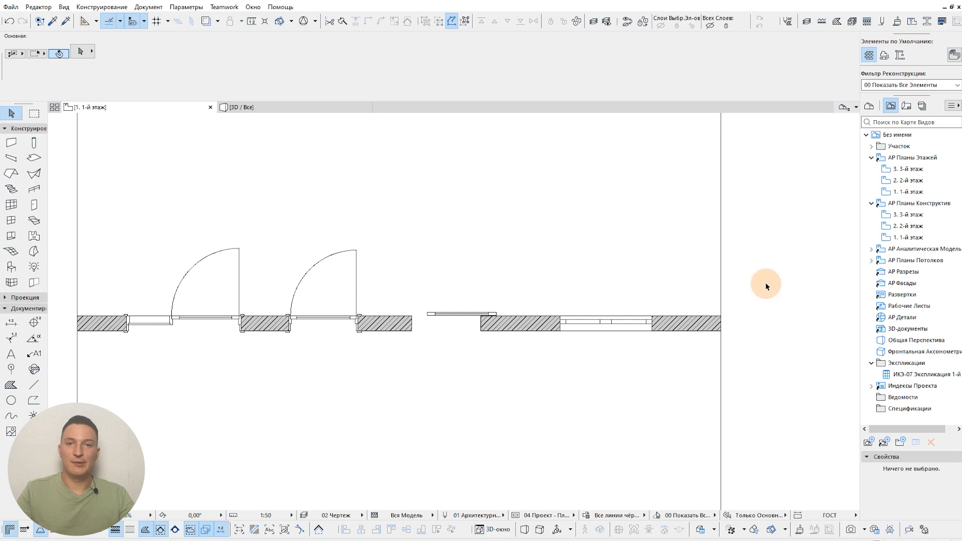
Step: Set the windows' floor plan symbol to the low detail level "Низкий - Одна Линия", apply it, and inspect the window
scroll(751, 306, "up", 3)
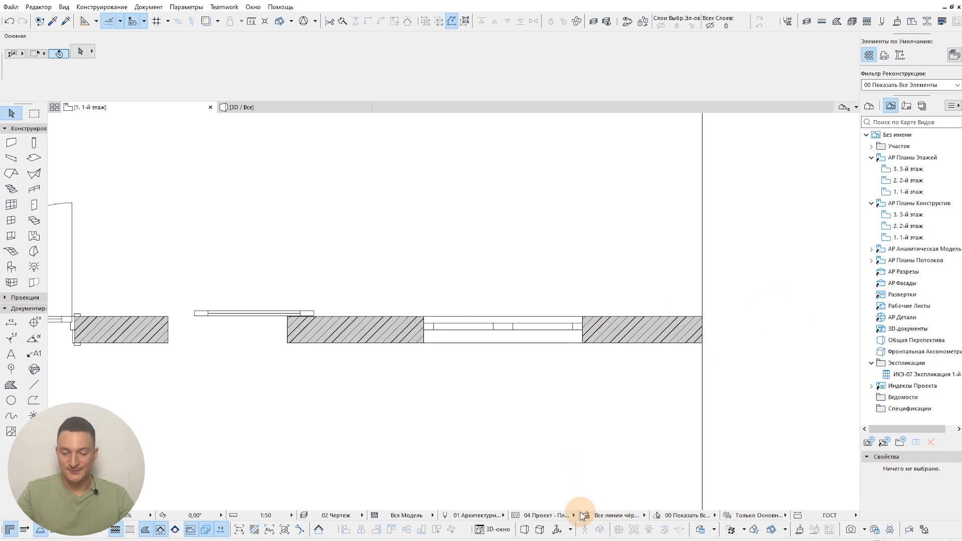
left_click(515, 516)
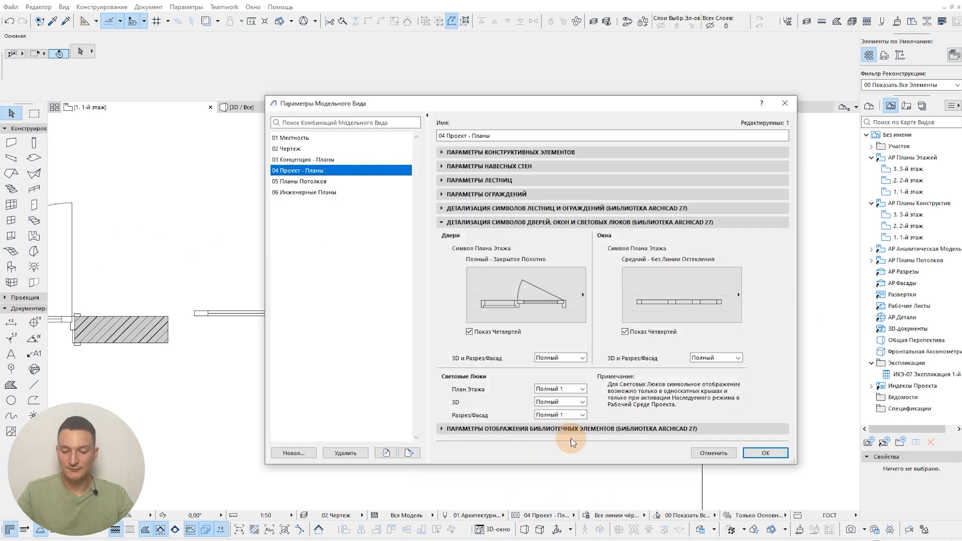
left_click(678, 139)
left_click_drag(670, 102, 537, 74)
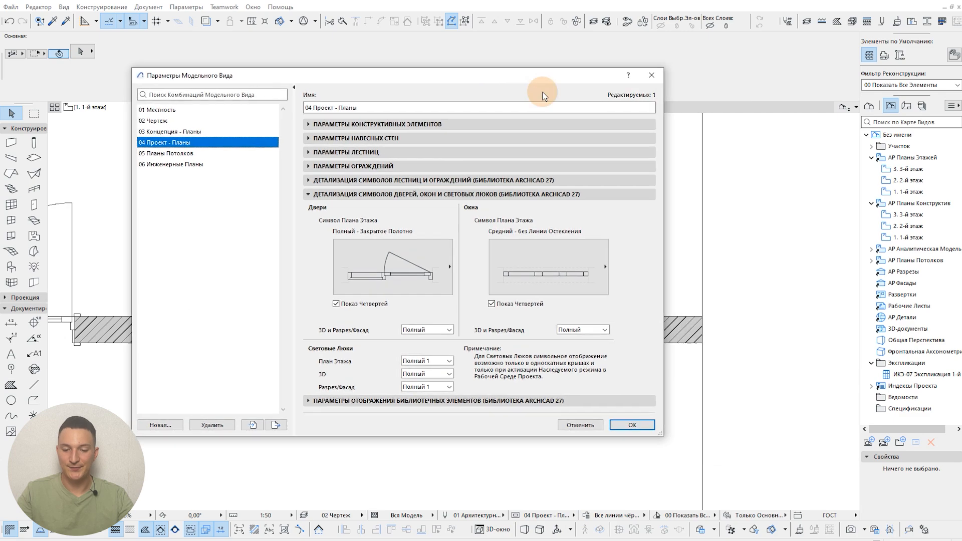
left_click(551, 270)
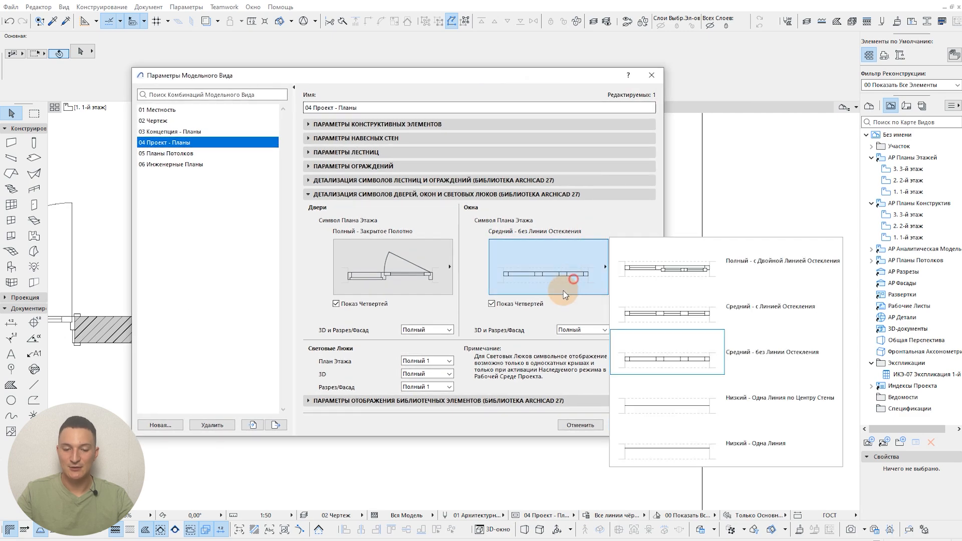
left_click(435, 262)
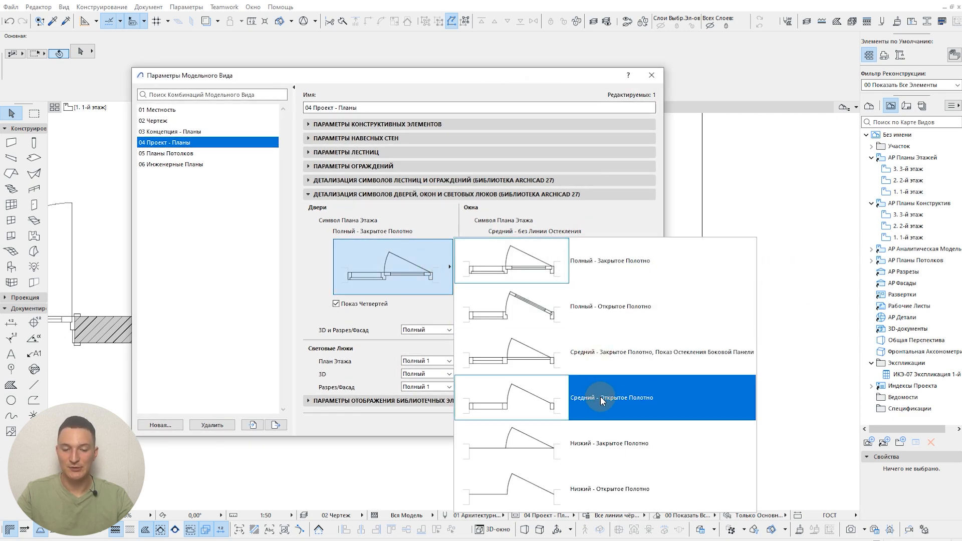
left_click(392, 247)
left_click(556, 263)
left_click(731, 442)
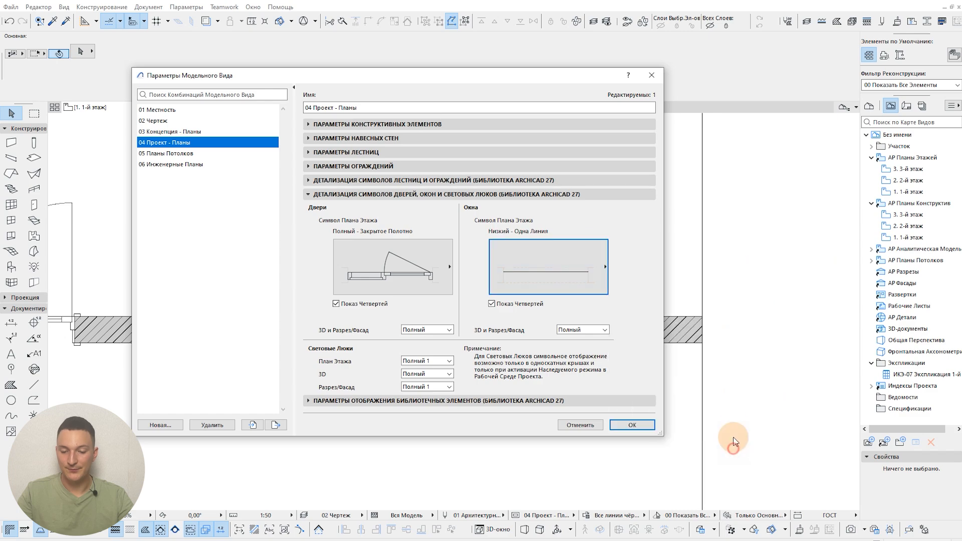
left_click(631, 423)
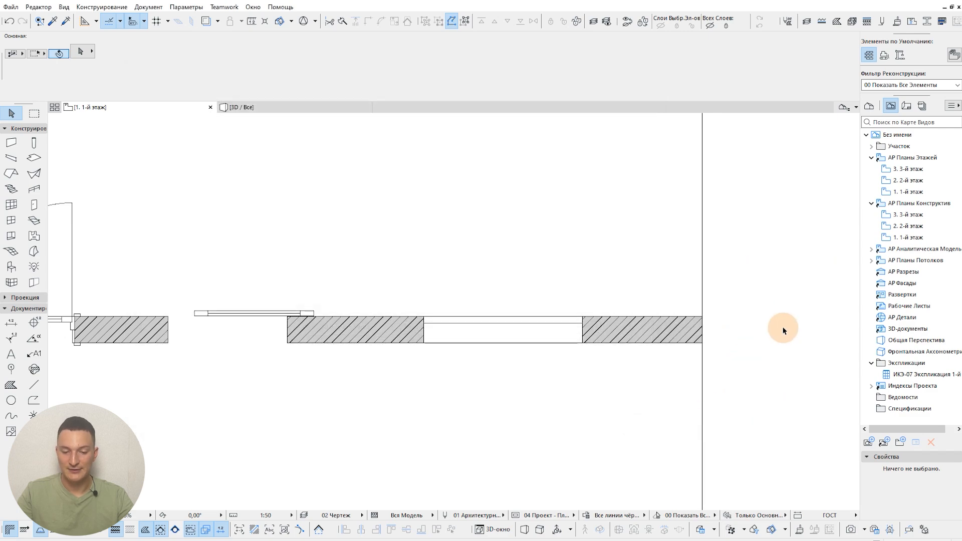
scroll(524, 316, "up", 3)
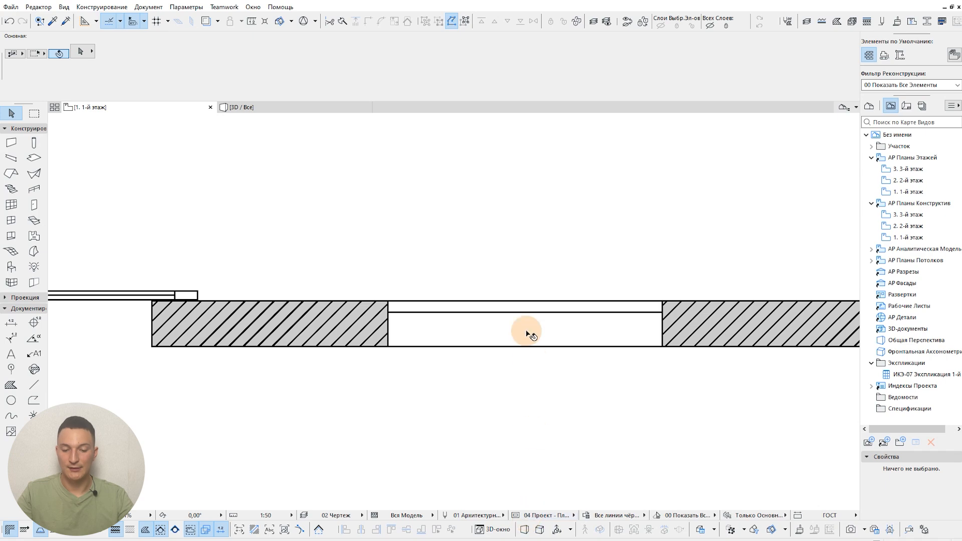
Step: Set the windows' floor plan symbol to "Низкий - Одна Линия по Центру Стены" and apply it
key("ctrl+shift+b")
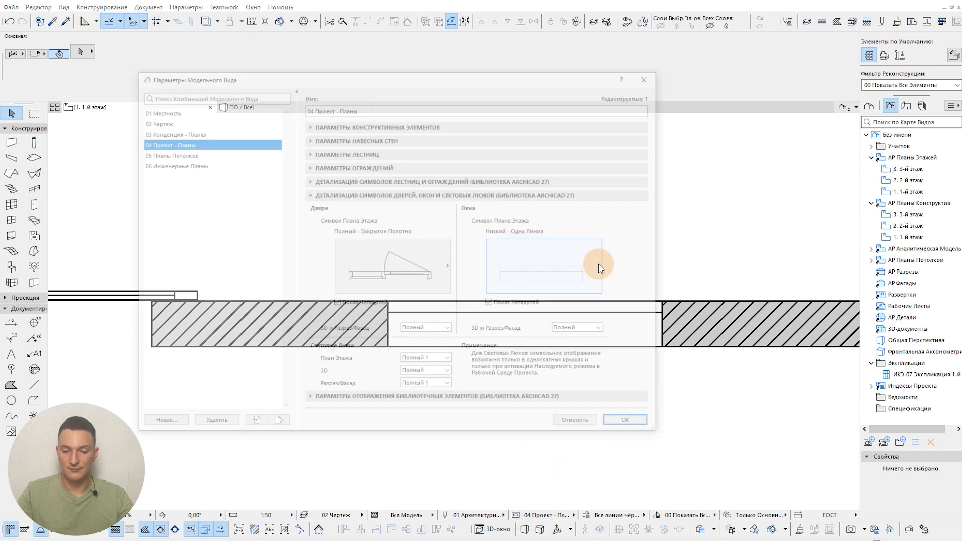
left_click(596, 260)
left_click(723, 393)
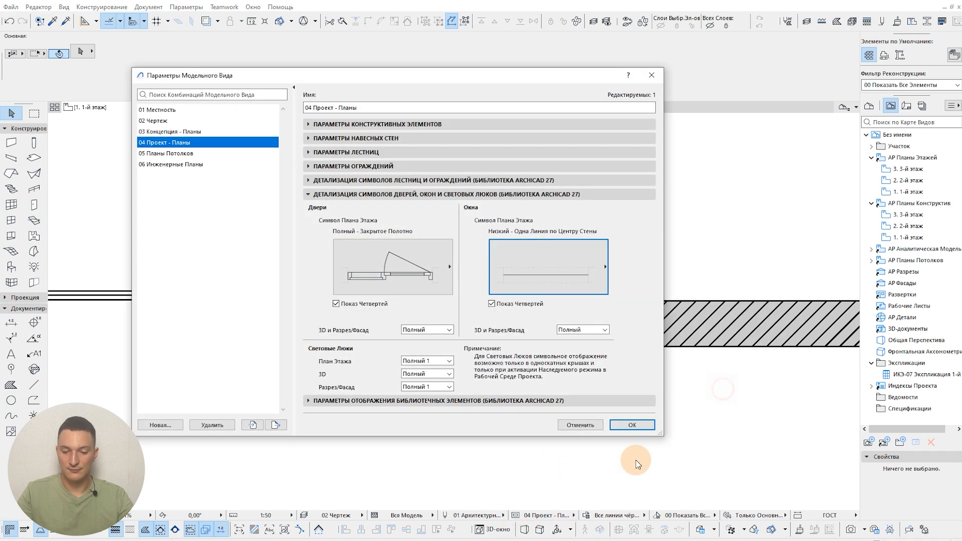
left_click(641, 425)
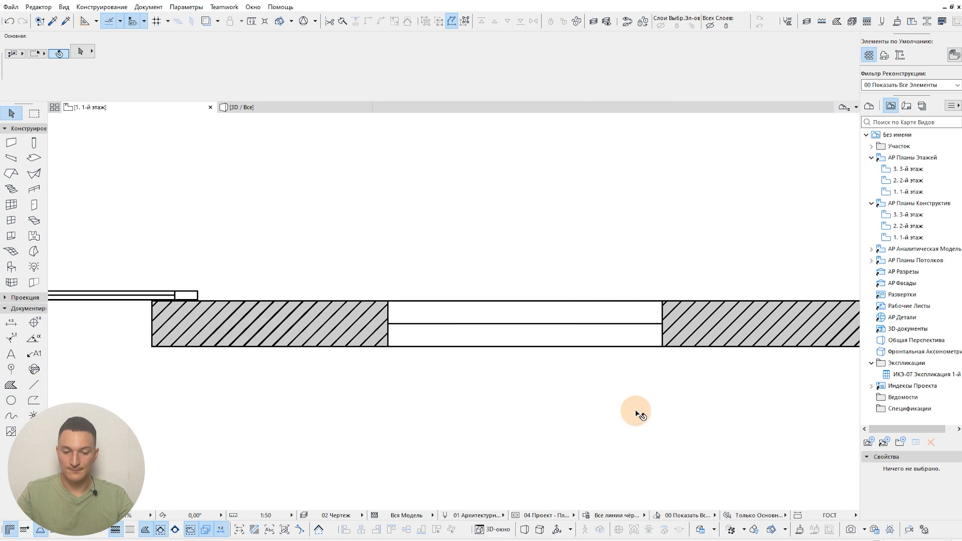
Step: Set the windows' floor plan symbol to "Средний - без Линии Остекления", apply it, and inspect the window on the plan
scroll(643, 396, "down", 2)
middle_click_drag(601, 388, 484, 394)
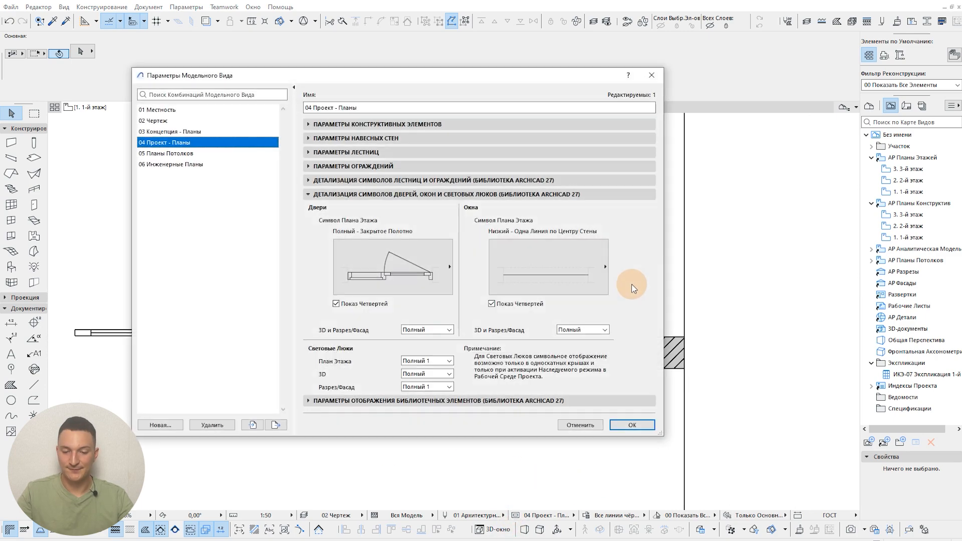
left_click(568, 260)
left_click(723, 347)
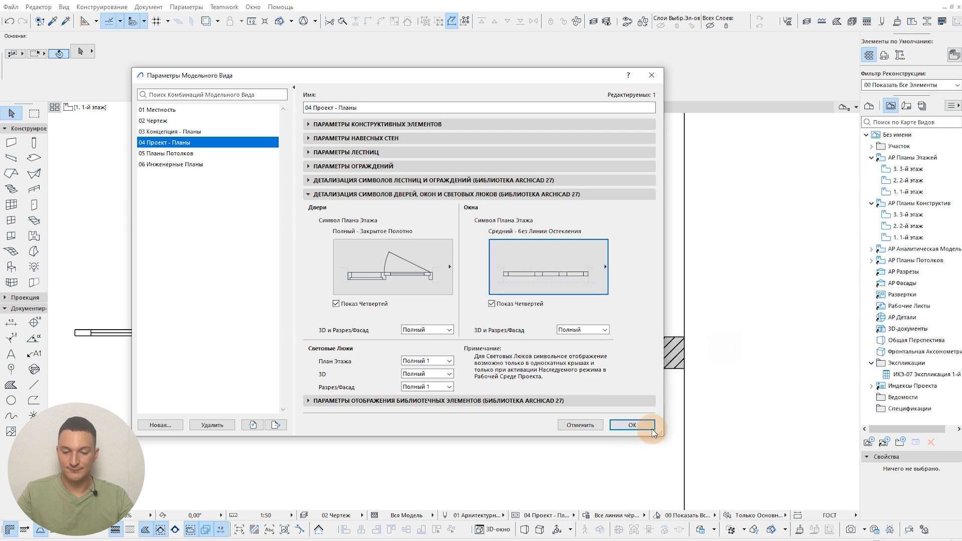
left_click(651, 429)
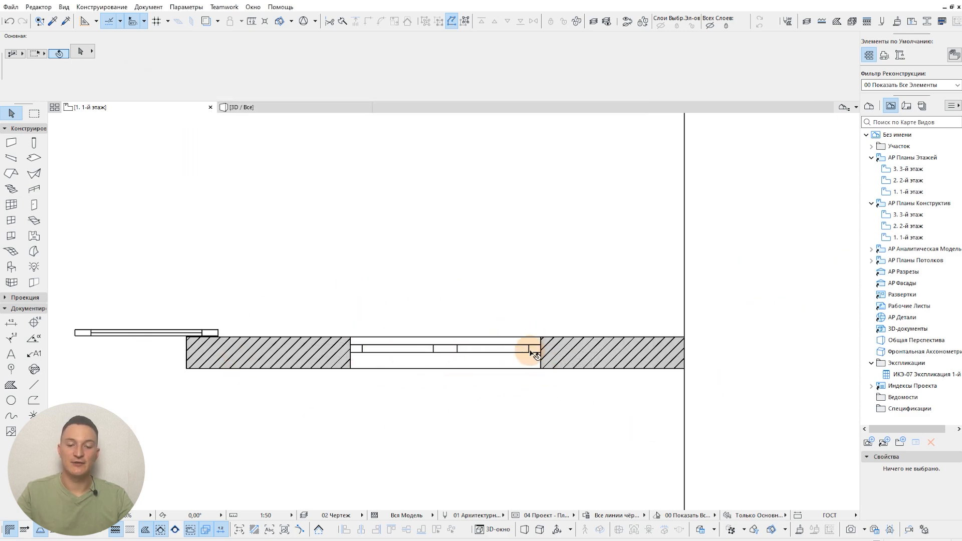
scroll(466, 393, "up", 2)
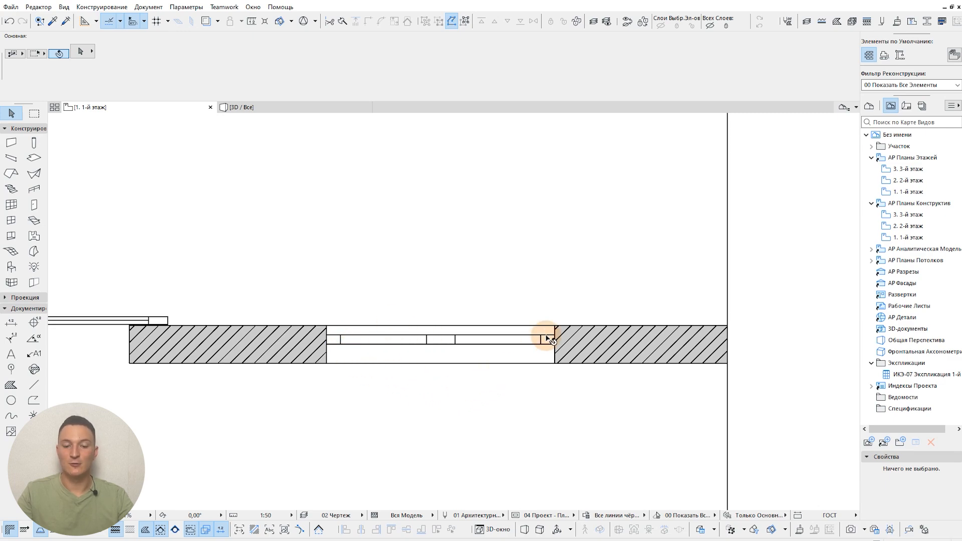
left_click(476, 348)
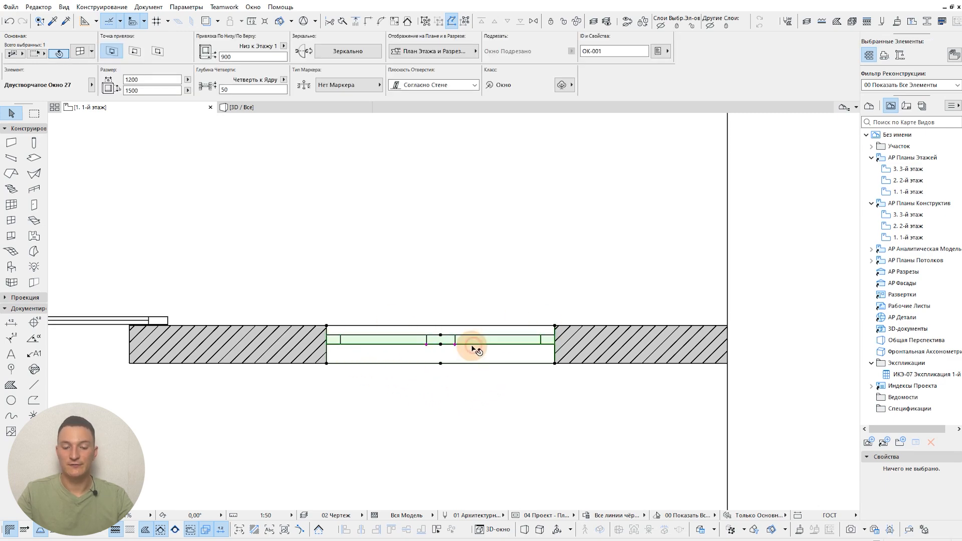
left_click(566, 371)
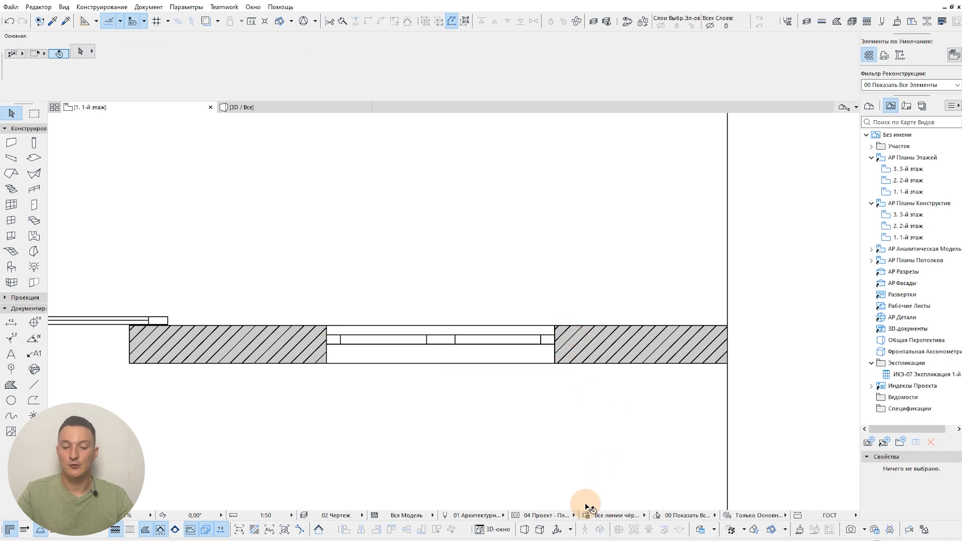
Step: Set the windows' floor plan symbol to "Средний - с Линией Остекления" and apply it
left_click(508, 519)
left_click(568, 253)
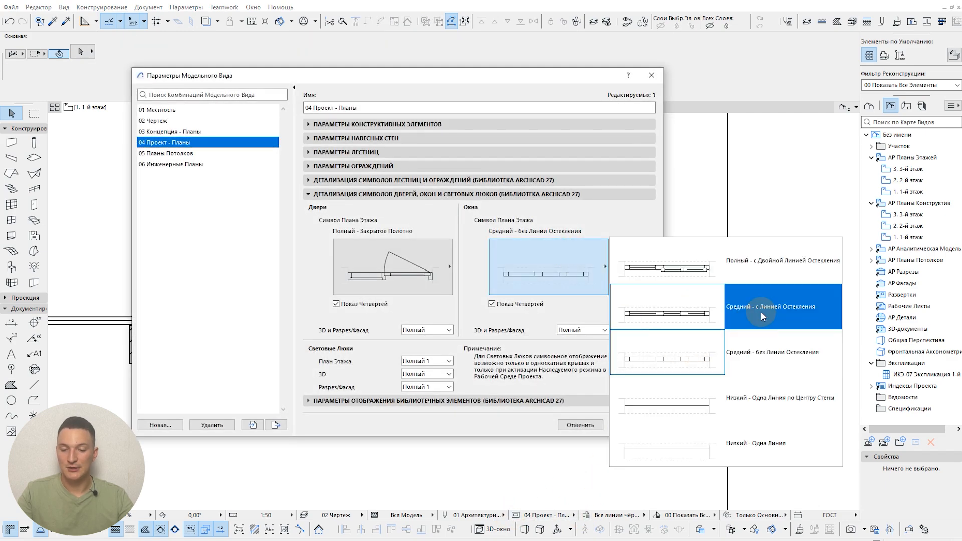
left_click(760, 311)
left_click(632, 425)
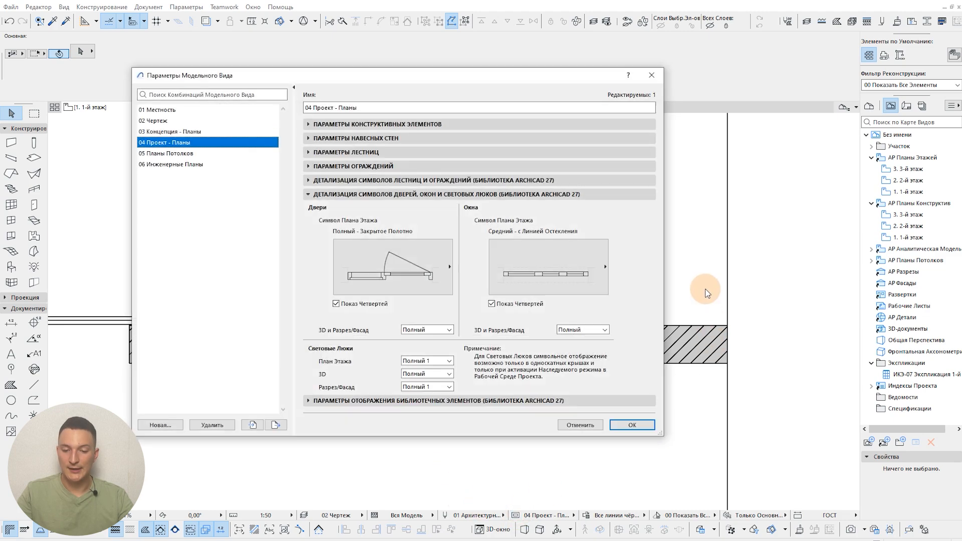
Step: Set the windows' floor plan symbol to the full detail level "Полный - с Двойной Линией Остекления" and apply it
left_click(566, 271)
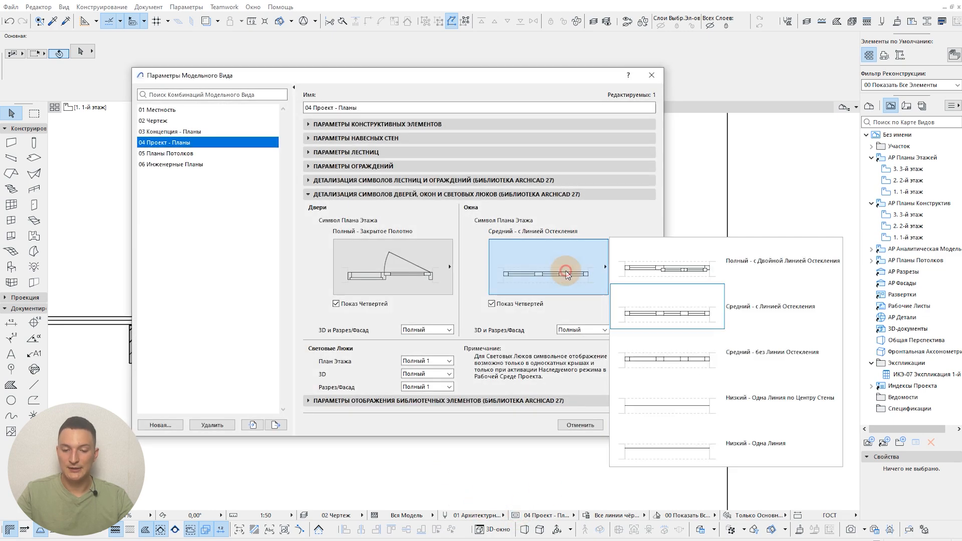
left_click(728, 263)
left_click(638, 426)
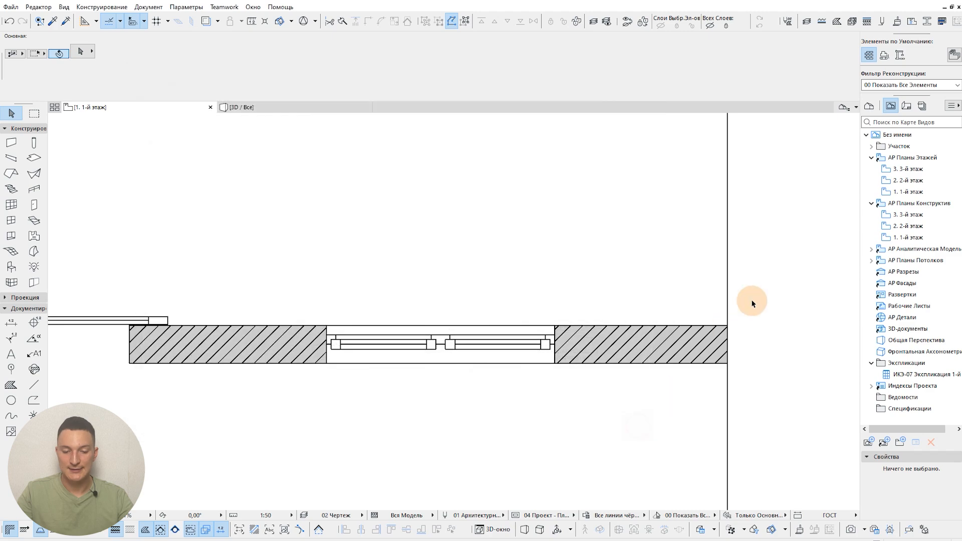
left_click_drag(781, 281, 777, 377)
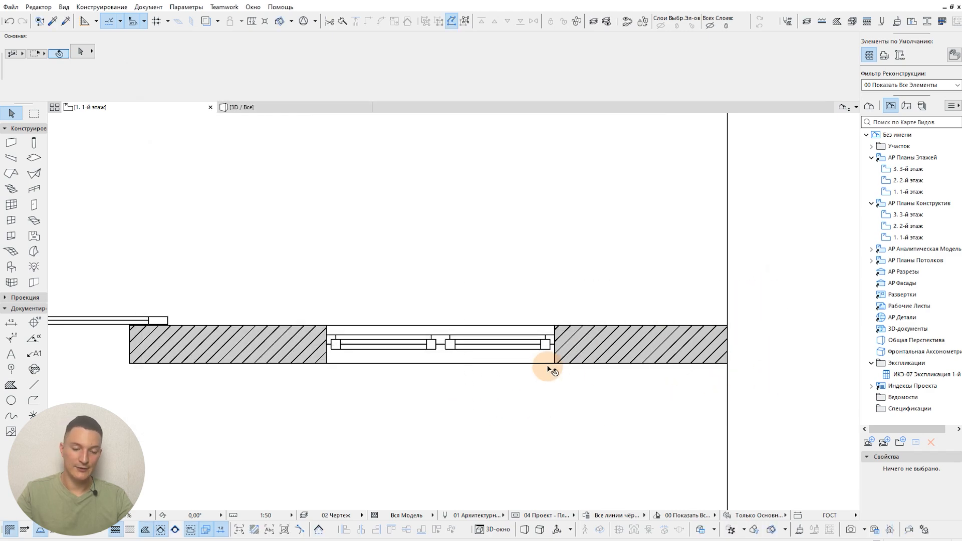
Step: Swing the double-sash window's leaves open on the plan by increasing its 2D opening angle graphically
left_click(463, 346)
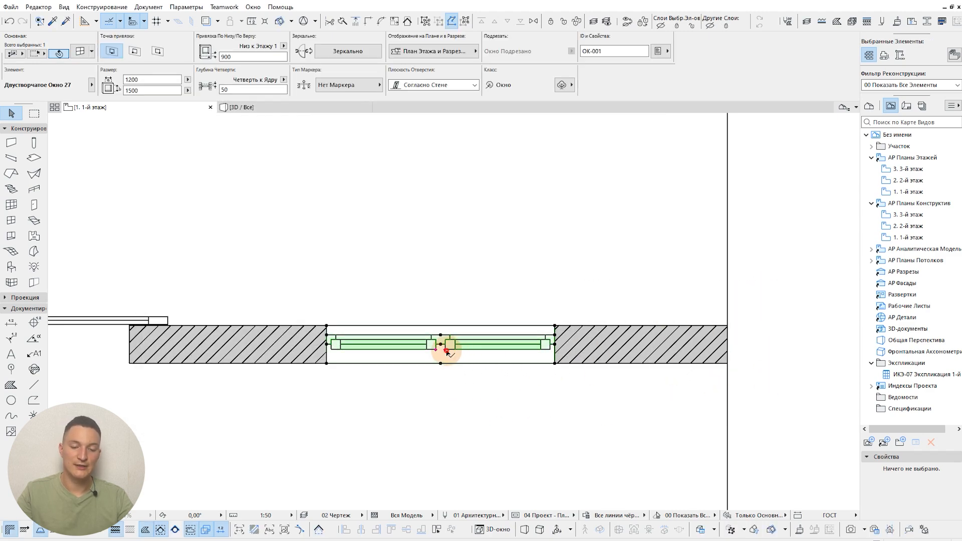
left_click(447, 352)
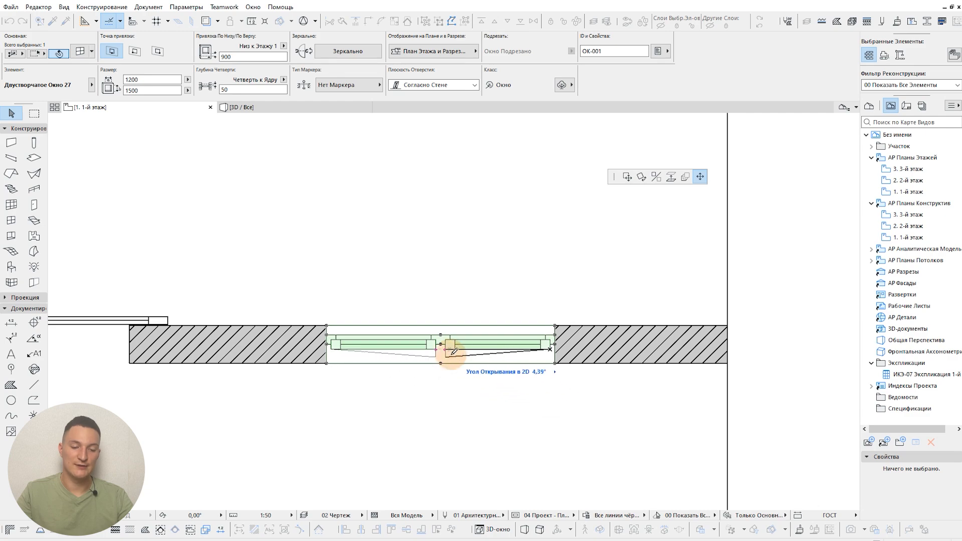
scroll(450, 354, "up", 2)
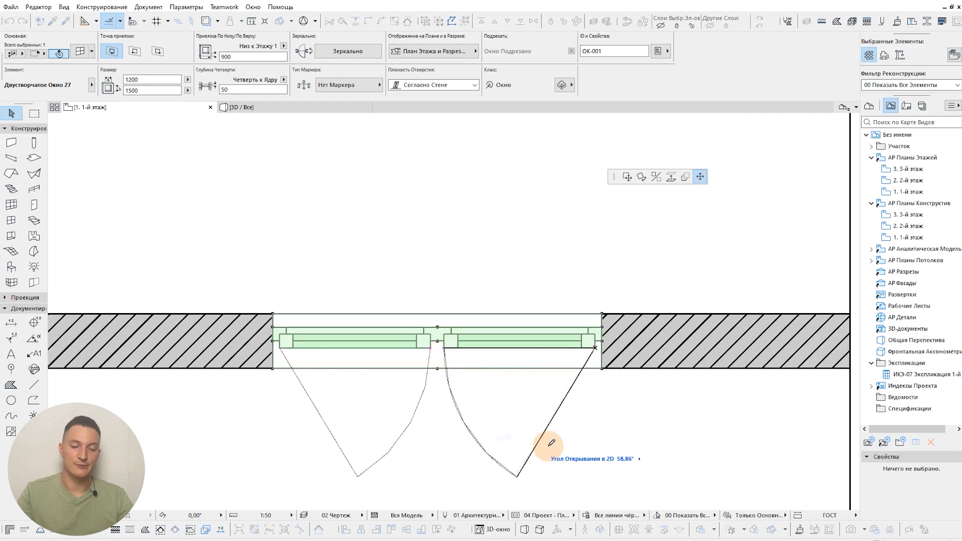
left_click(573, 446)
middle_click_drag(584, 461, 543, 347)
key("Escape")
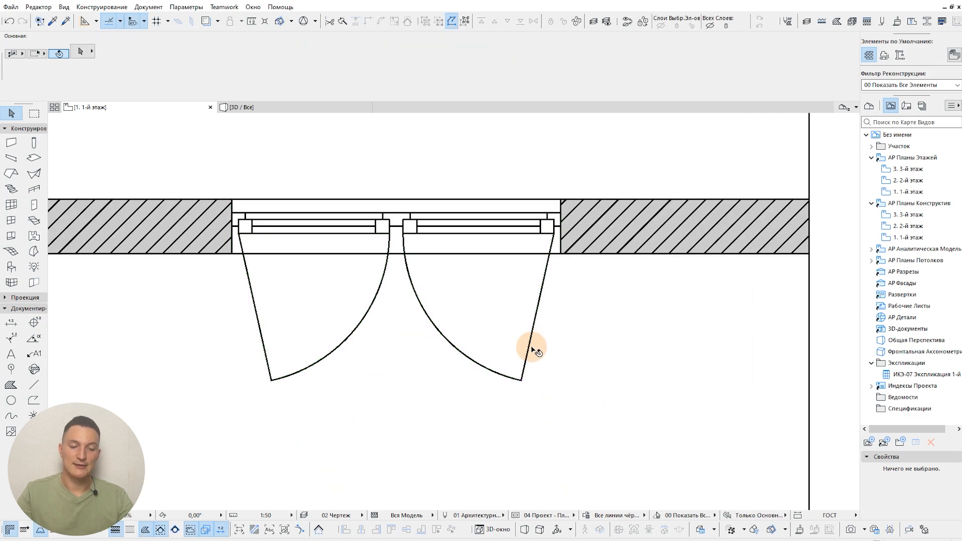
scroll(534, 351, "down", 4)
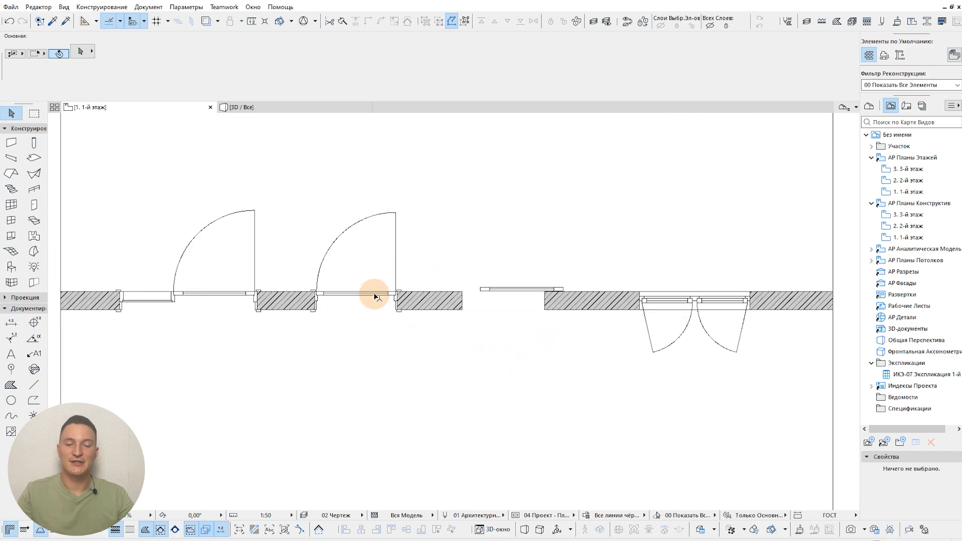
Step: Open the settings of the middle metal swing door and review its floor plan and section parameters and the available parameter pages
scroll(326, 296, "up", 2)
left_click(310, 297)
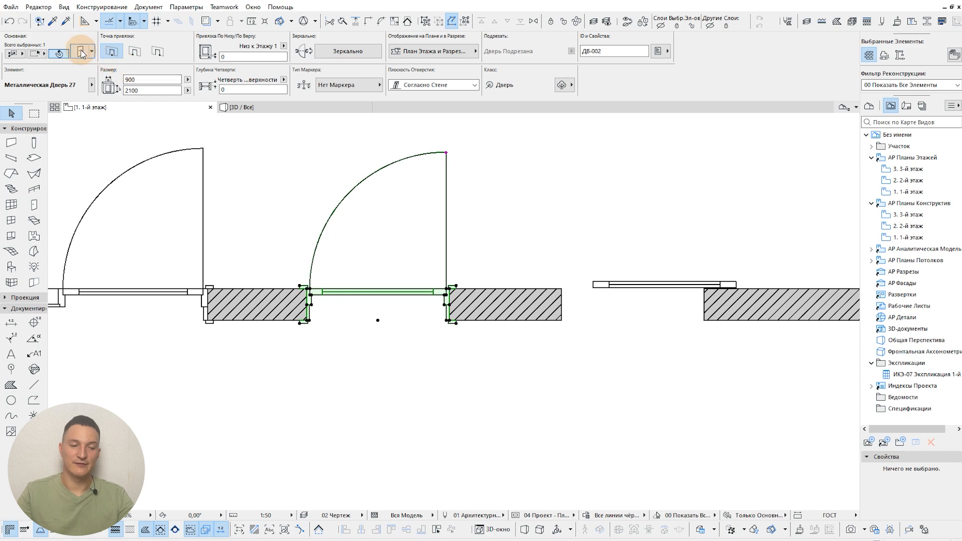
left_click(95, 76)
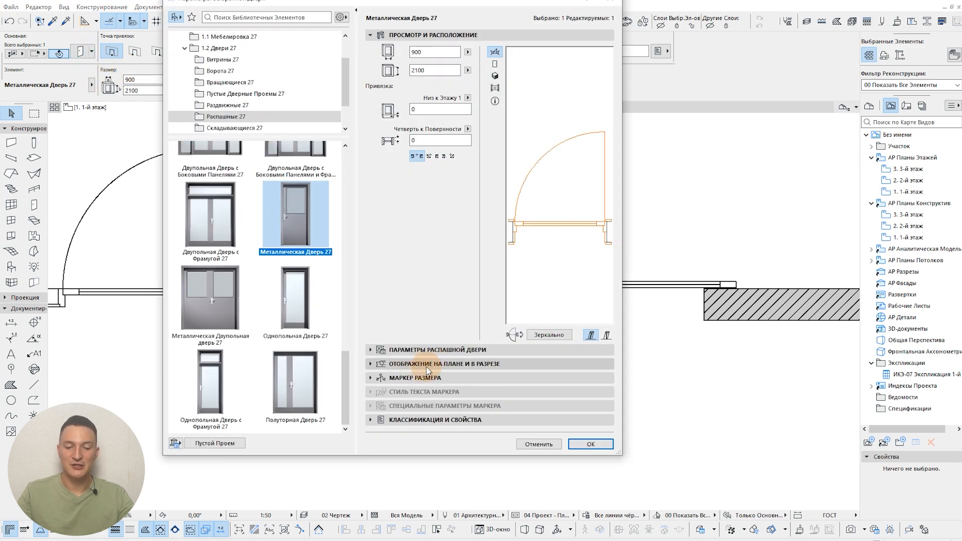
left_click(443, 350)
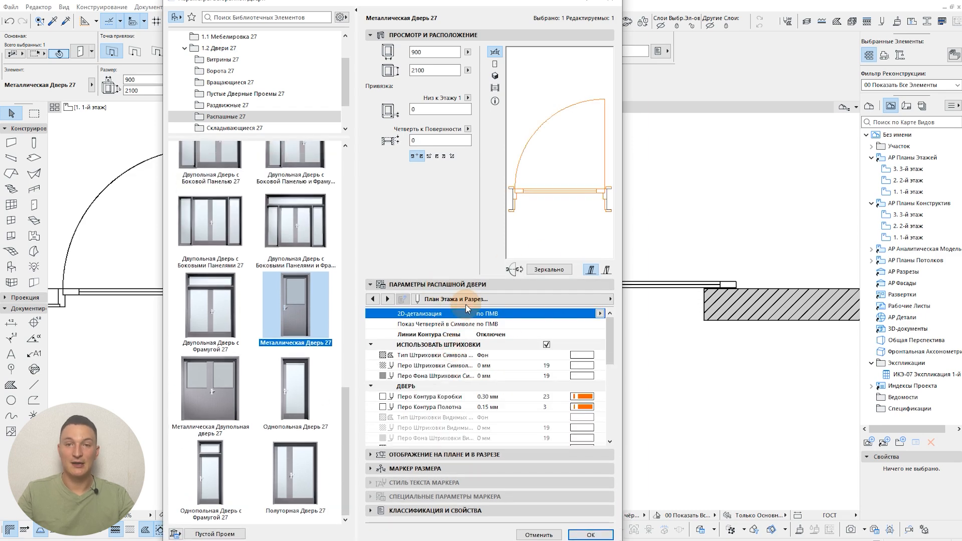
left_click(567, 299)
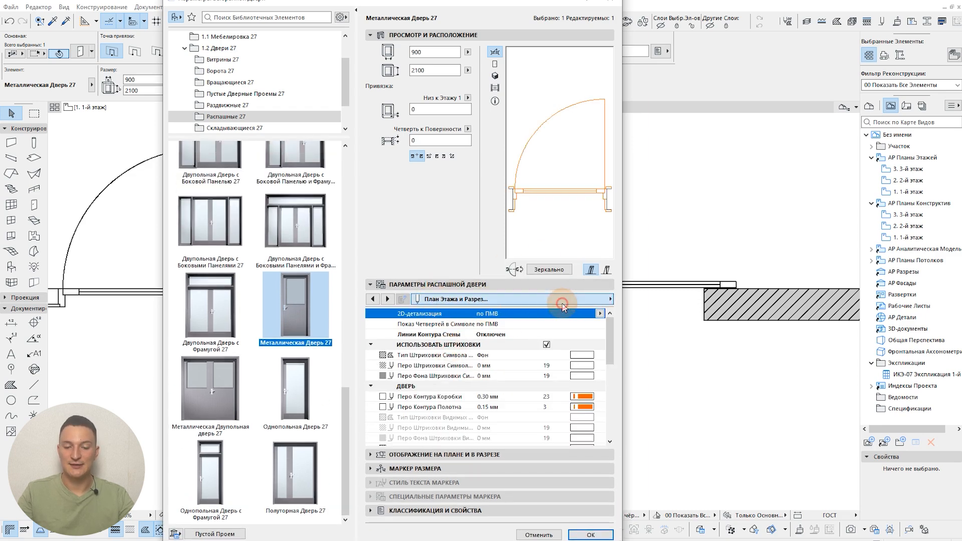
left_click(459, 282)
left_click(447, 284)
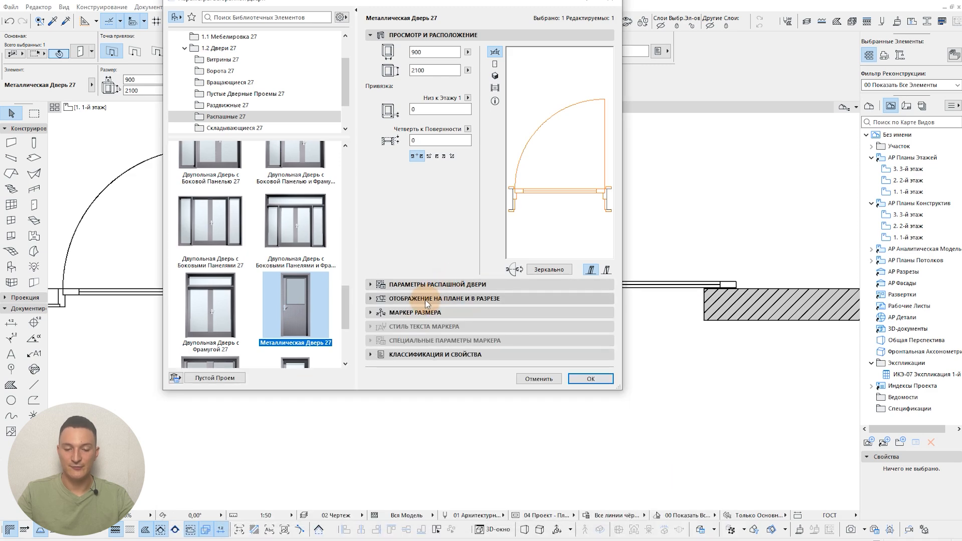
Step: Set the metal door's floor plan display to "Проекция", apply it, and inspect the projected door on the plan
left_click(391, 299)
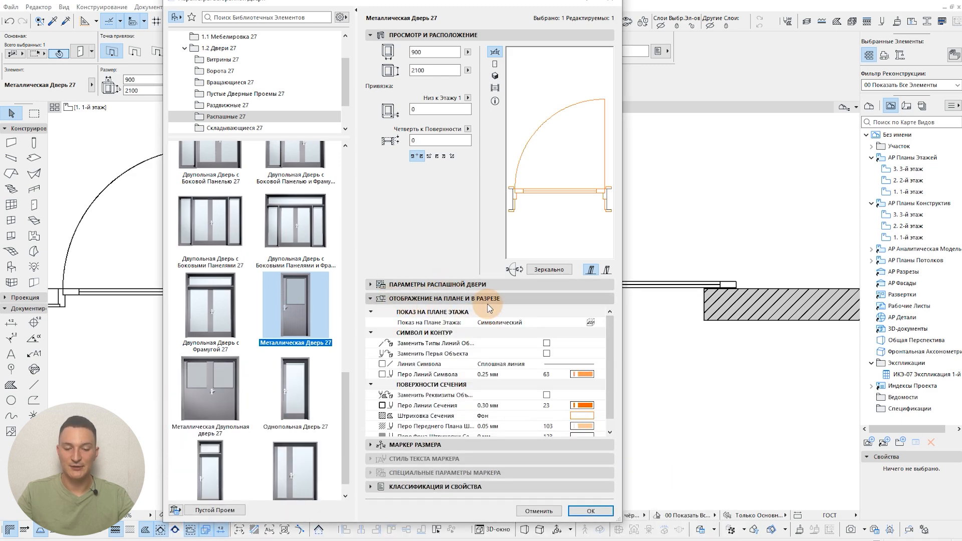
left_click(598, 324)
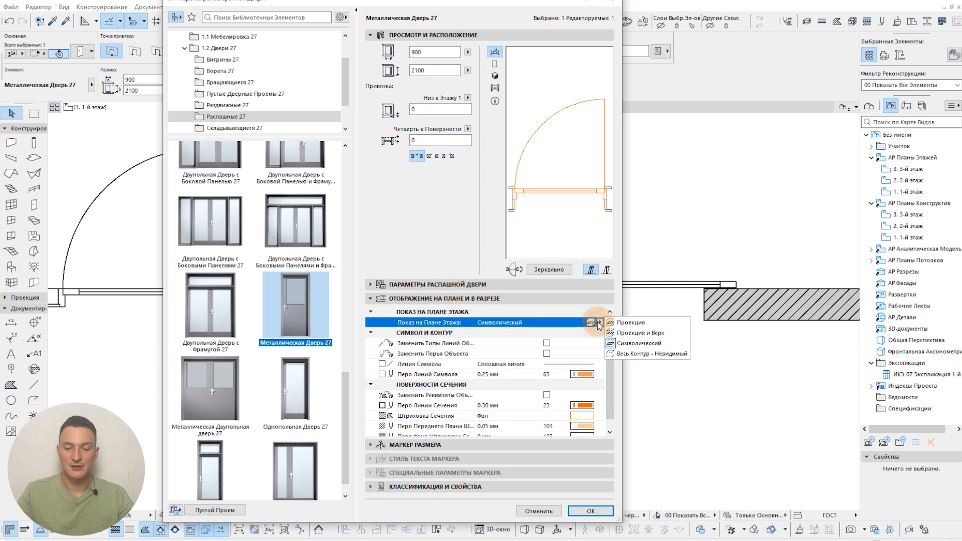
left_click(630, 322)
left_click(595, 512)
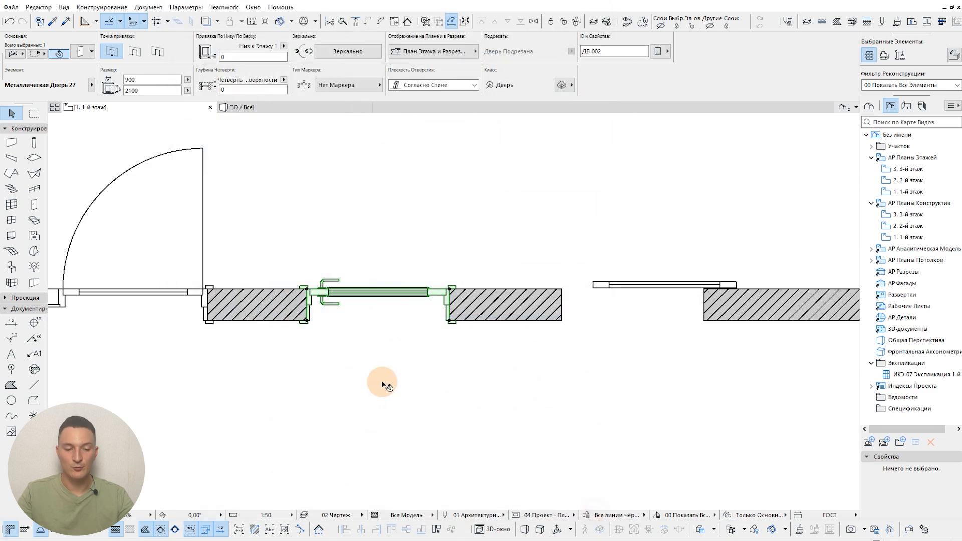
scroll(393, 382, "up", 5)
key("Escape")
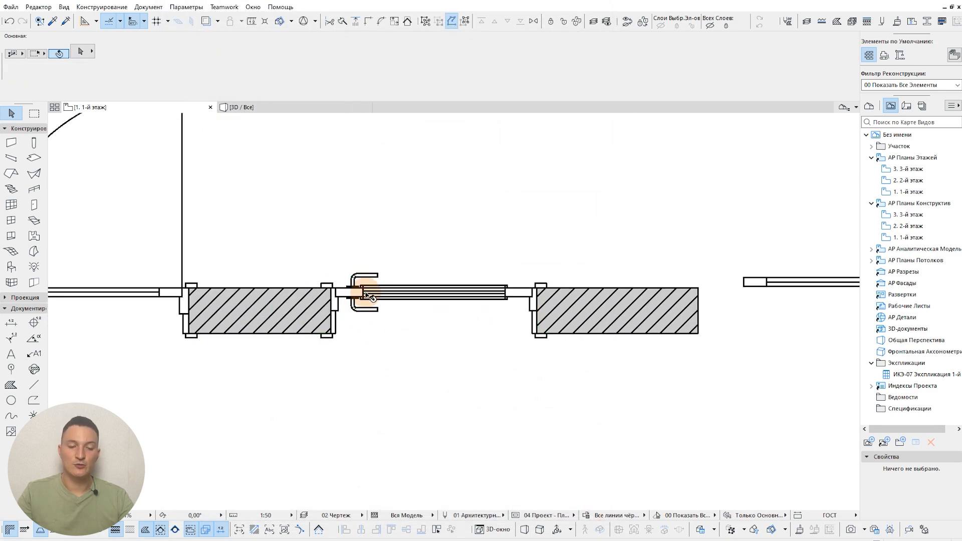
scroll(368, 290, "up", 2)
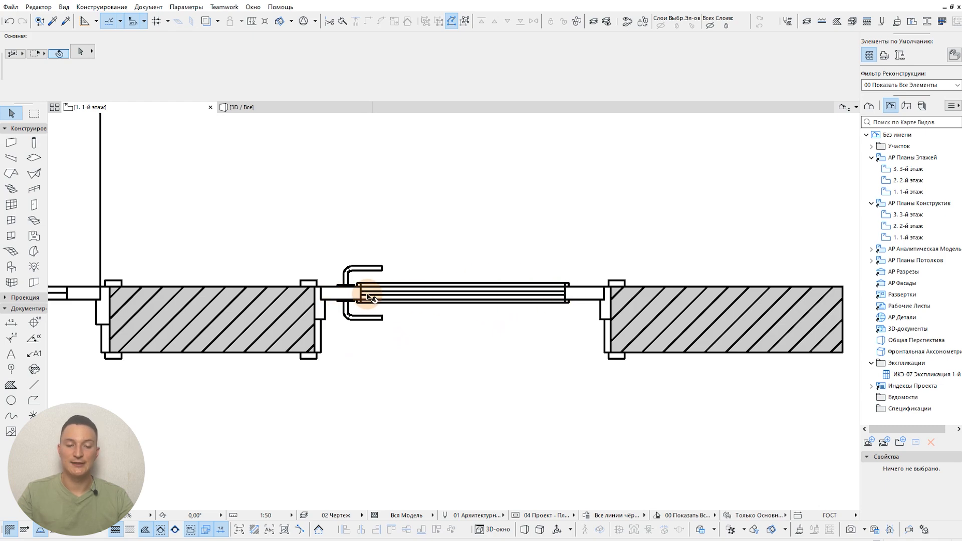
scroll(370, 295, "down", 2)
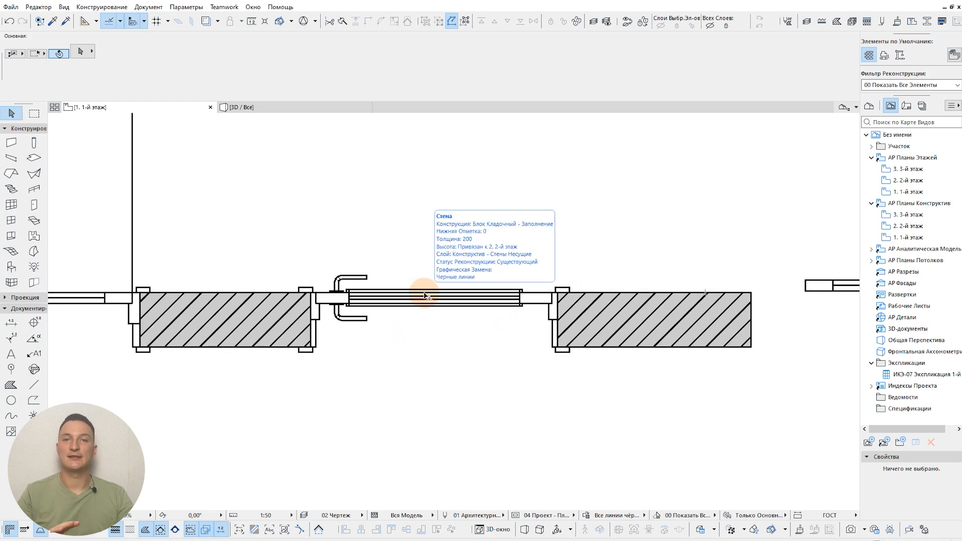
Step: Change the metal door's handle to "Фиксированная ручка 3", apply it, and inspect the handle on the plan
left_click(539, 307)
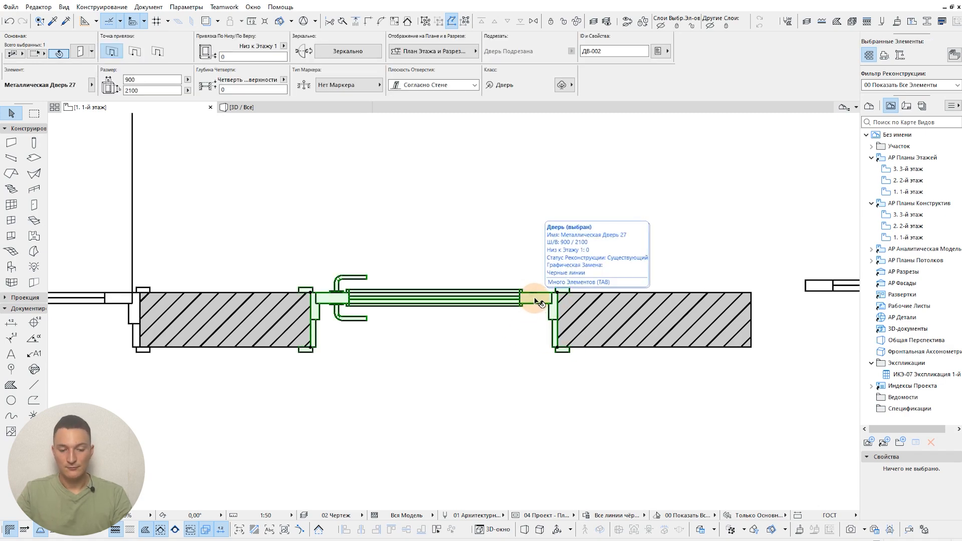
double_click(540, 302)
left_click(457, 299)
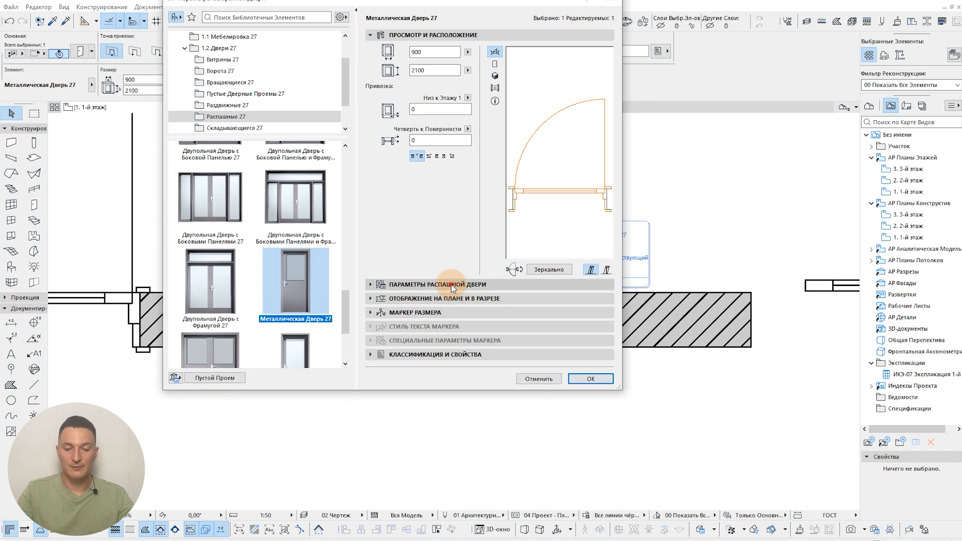
left_click(599, 314)
left_click(599, 314)
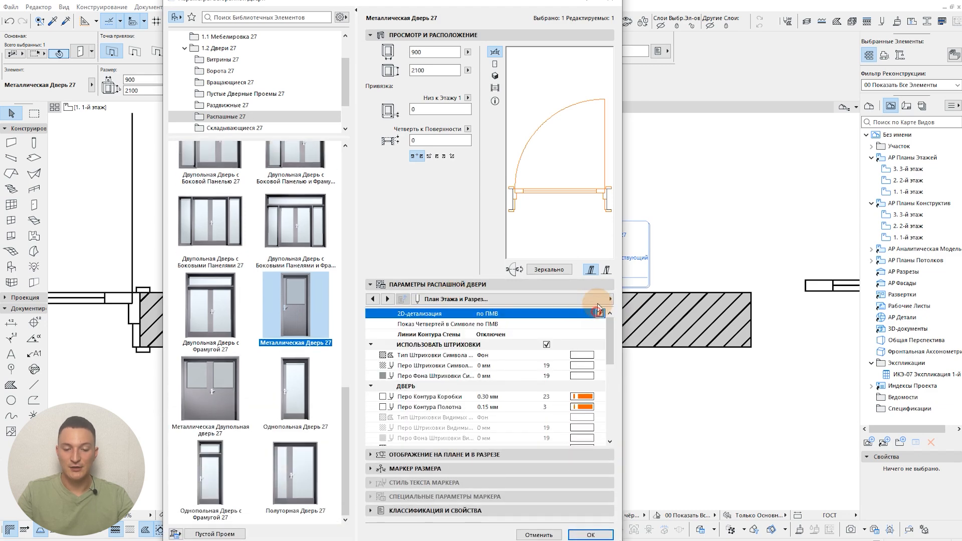
left_click(610, 299)
left_click(685, 334)
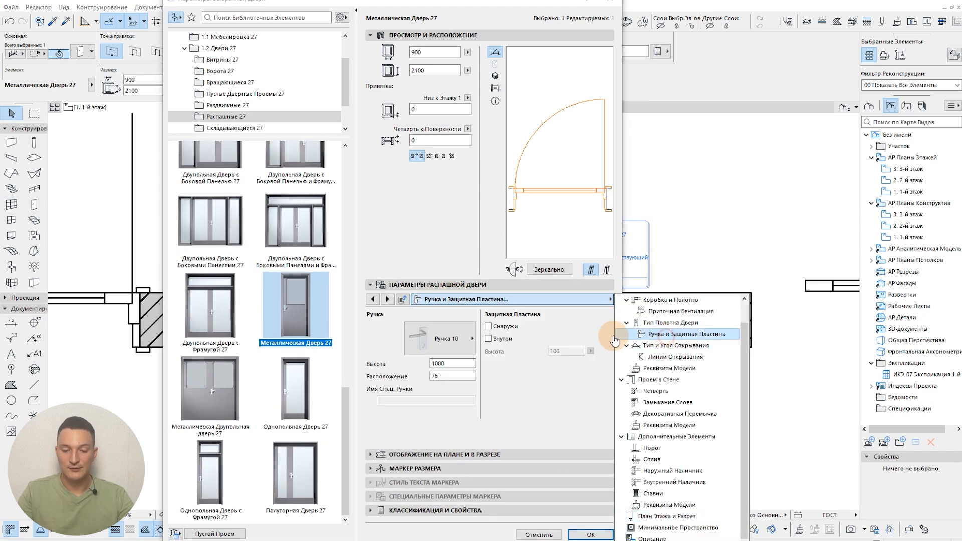
left_click(459, 337)
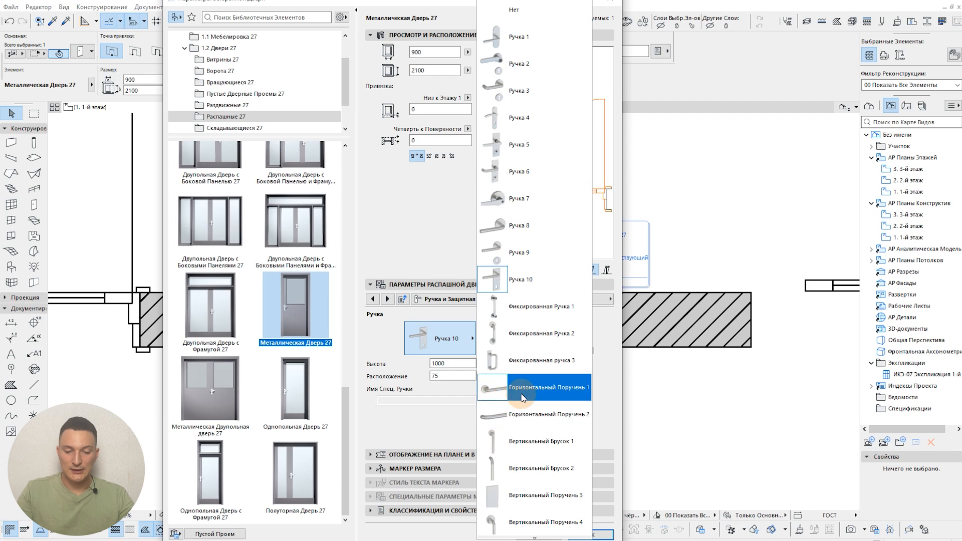
left_click(546, 360)
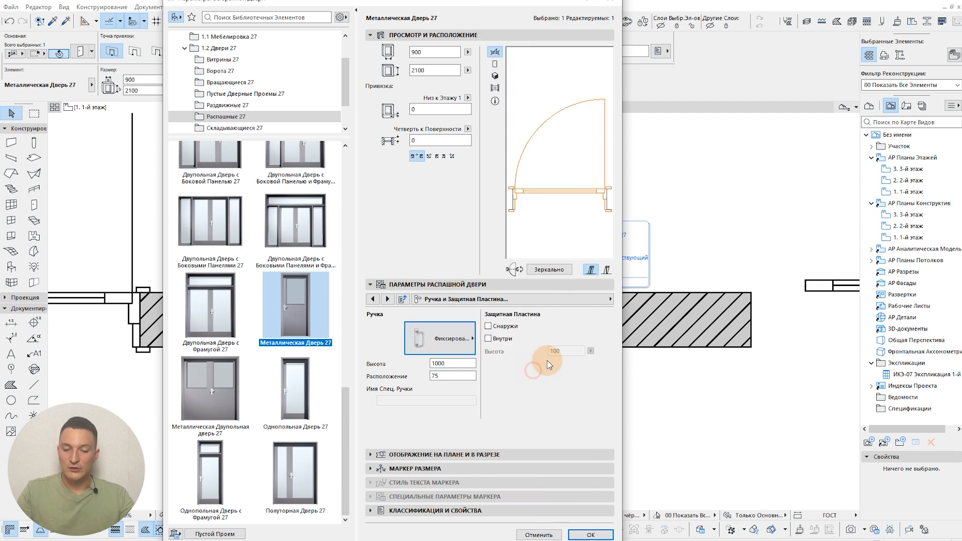
left_click(590, 535)
scroll(363, 240, "up", 5)
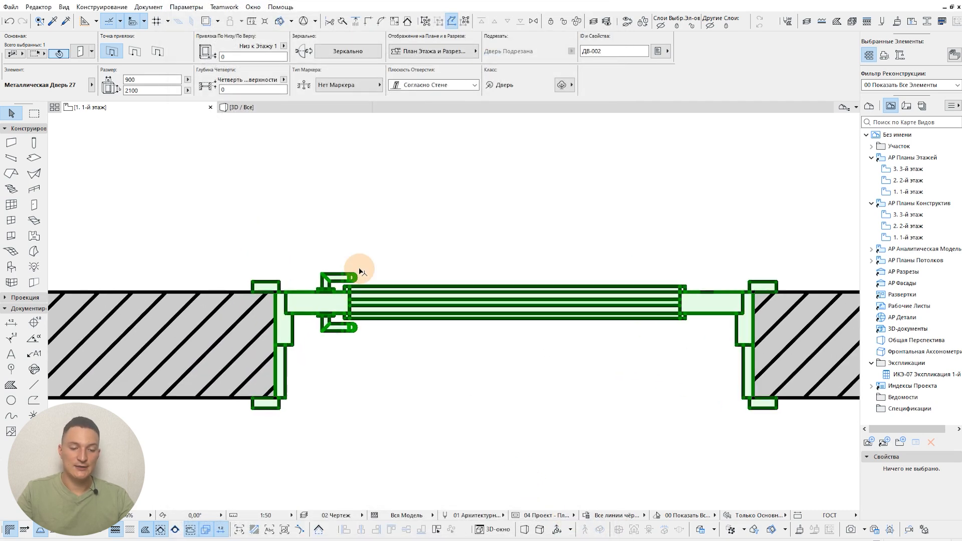
left_click(313, 342)
scroll(393, 313, "down", 4)
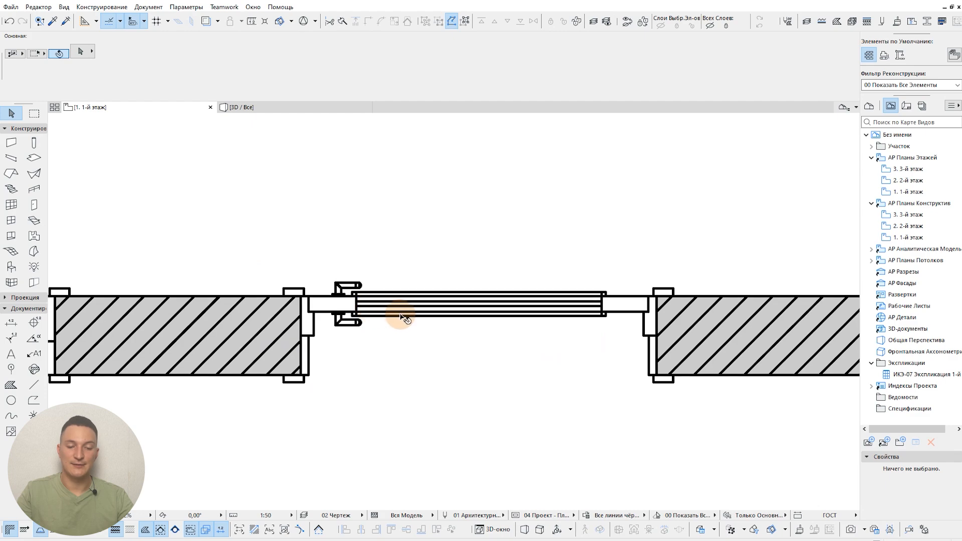
Step: Set the doors' floor plan symbol in the "04 Проект - Планы" model view options to "Средний - Закрытое Полотно, Показ Остекления Боковой Панели" and apply it
middle_click_drag(405, 333, 708, 295)
scroll(656, 268, "down", 2)
left_click(364, 275)
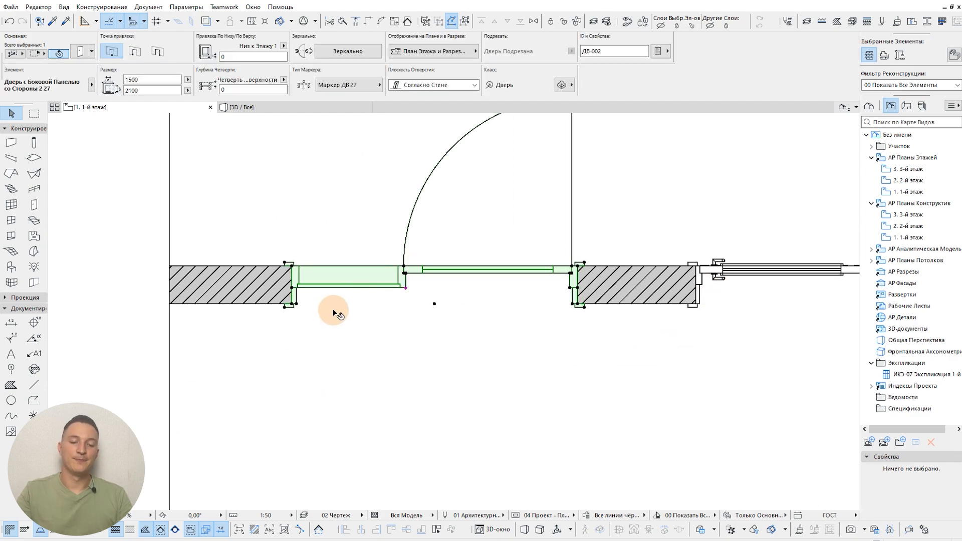
left_click(291, 305)
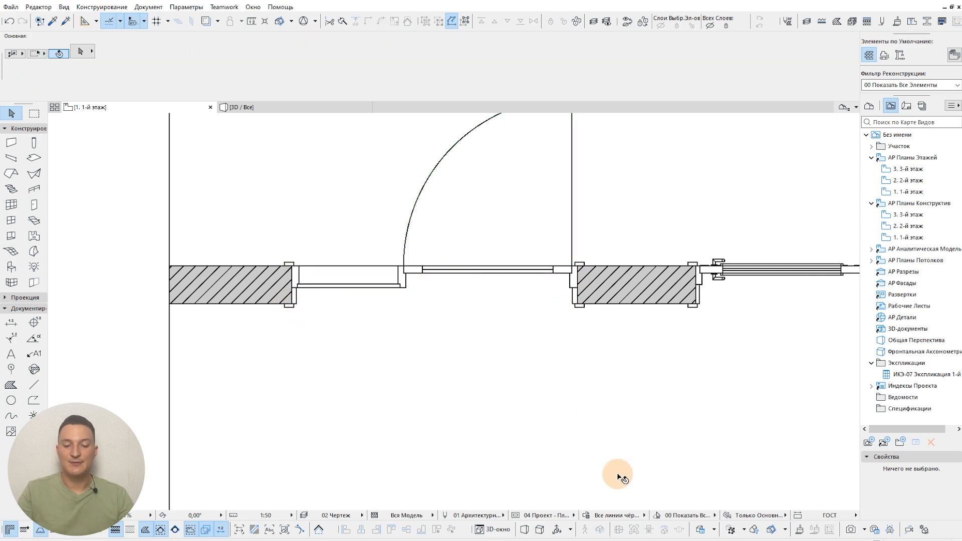
left_click(515, 518)
left_click(429, 251)
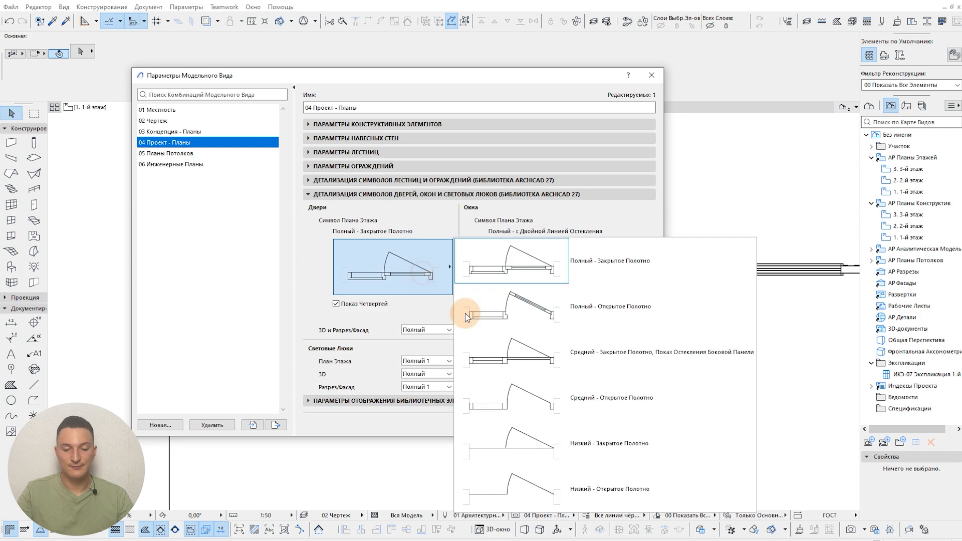
left_click(647, 344)
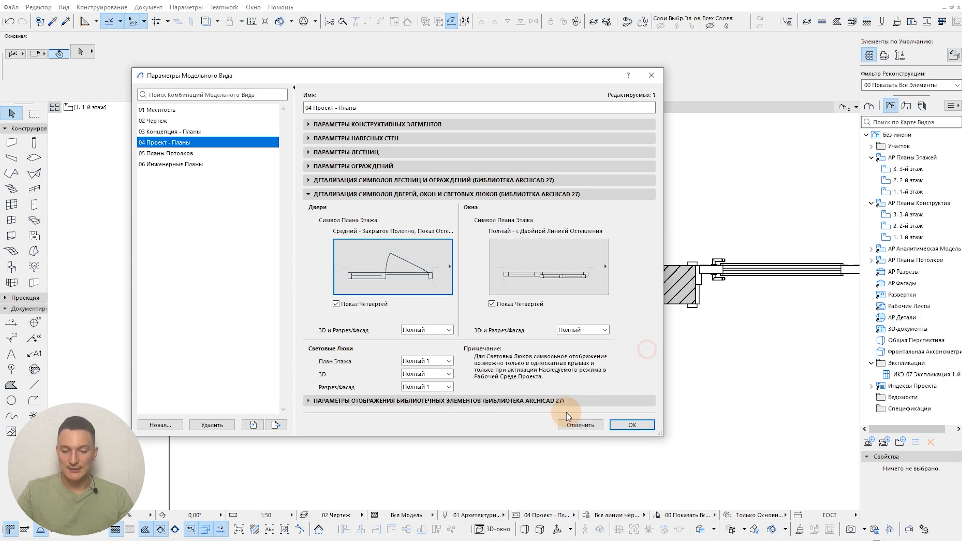
left_click(629, 424)
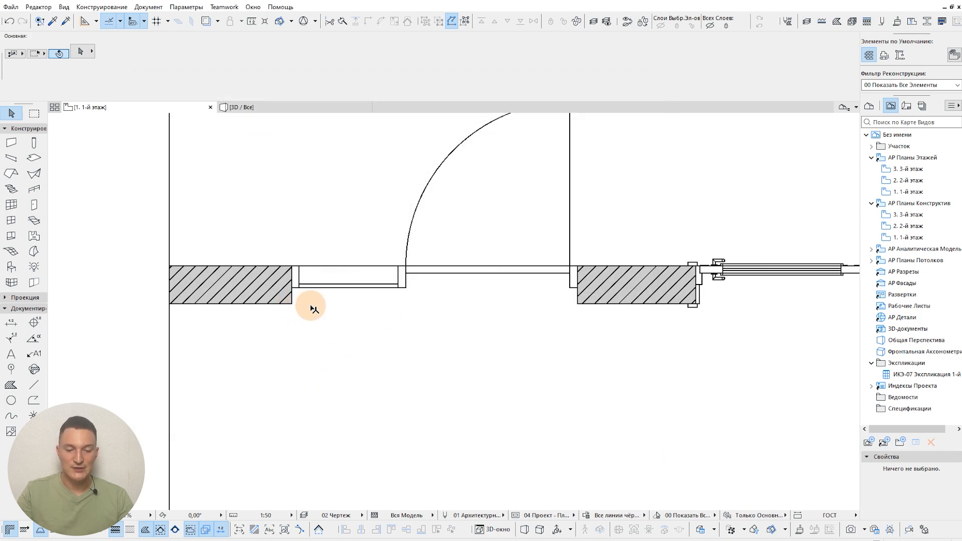
Step: Set the wall contour lines of the side-panel door to "Обе Стороны" in its floor plan and section parameters and apply the change
left_click(370, 288)
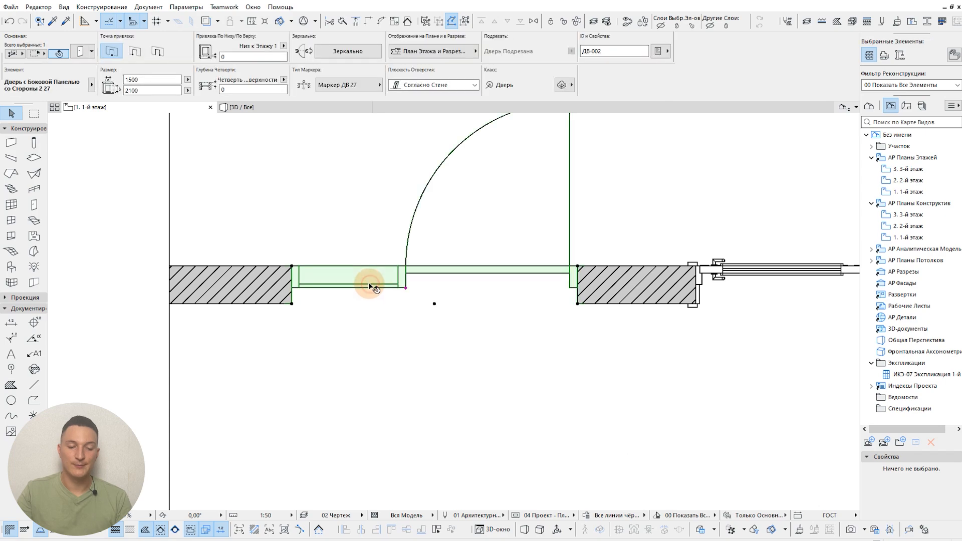
double_click(386, 287)
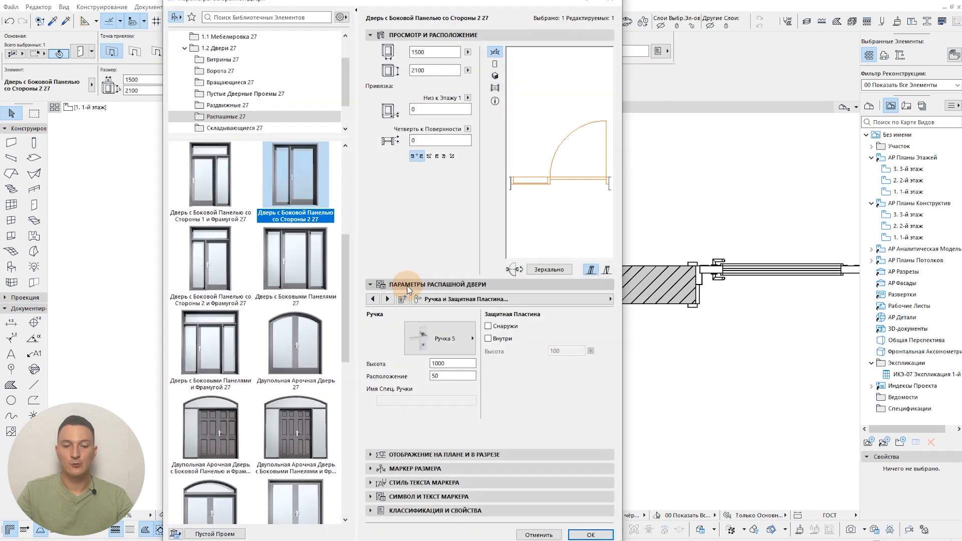
left_click(466, 299)
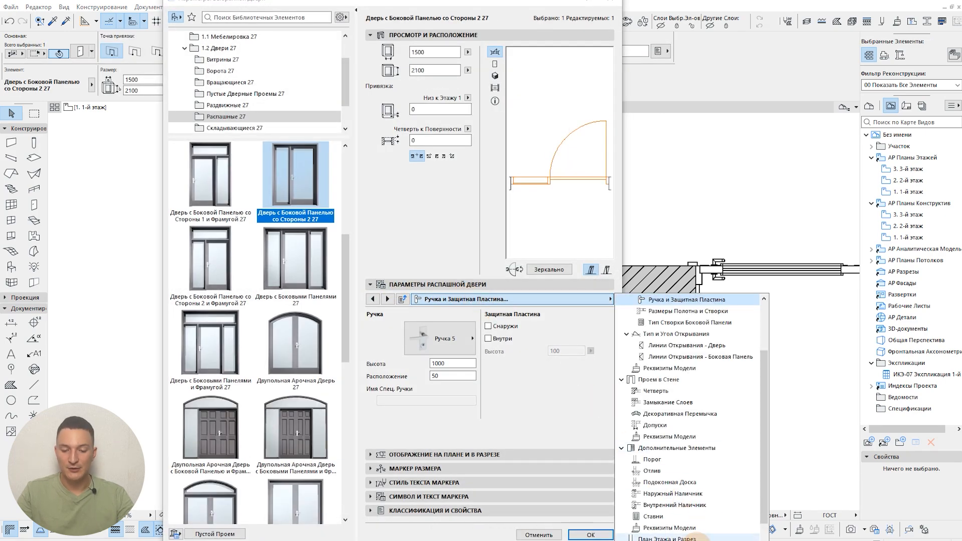
left_click(425, 0)
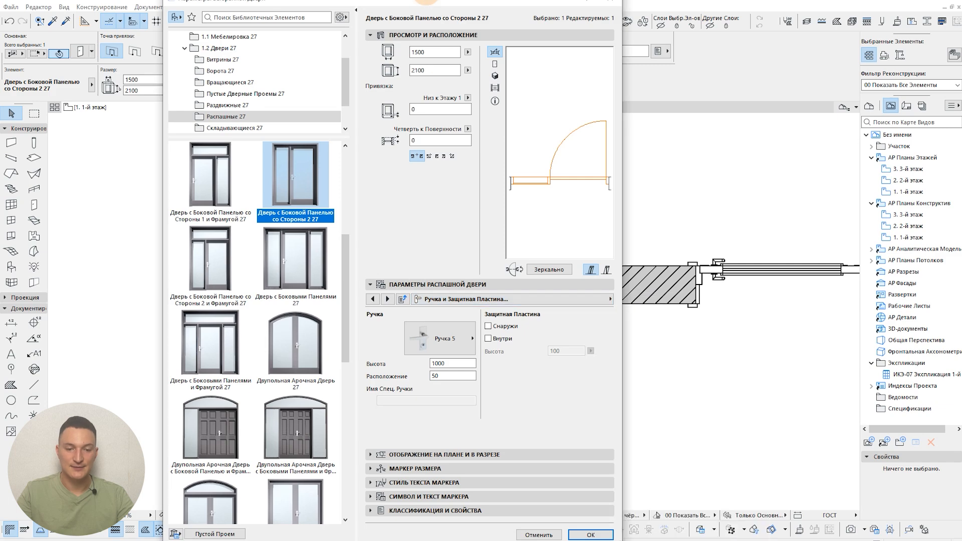
mouse_move(427, 9)
left_mouse_down()
mouse_move(425, 38)
mouse_move(439, 0)
left_mouse_up()
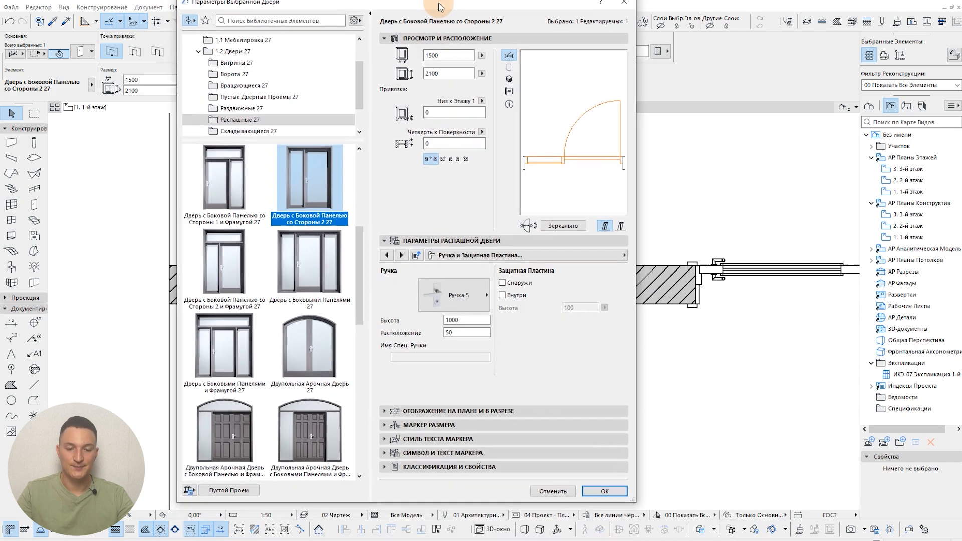
left_click(494, 257)
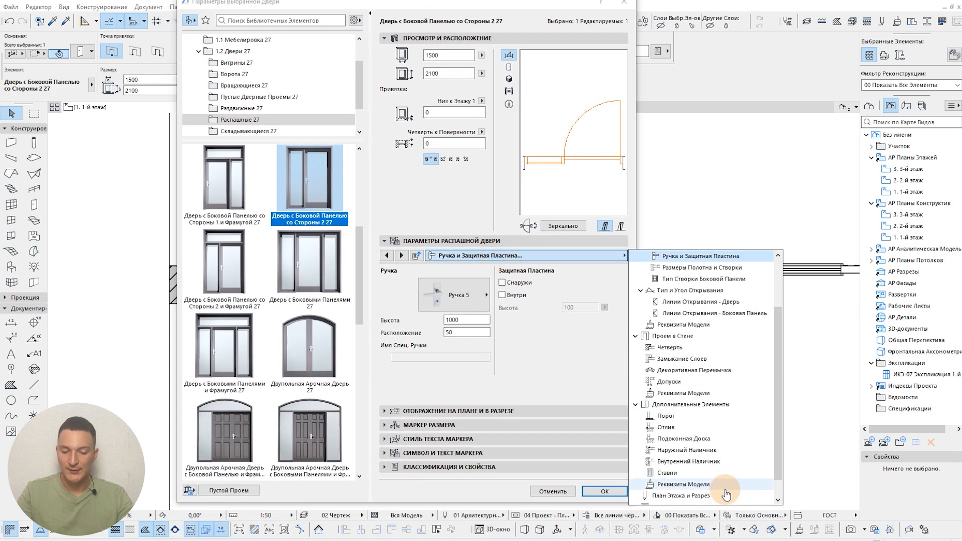
scroll(726, 490, "down", 1)
left_click(704, 474)
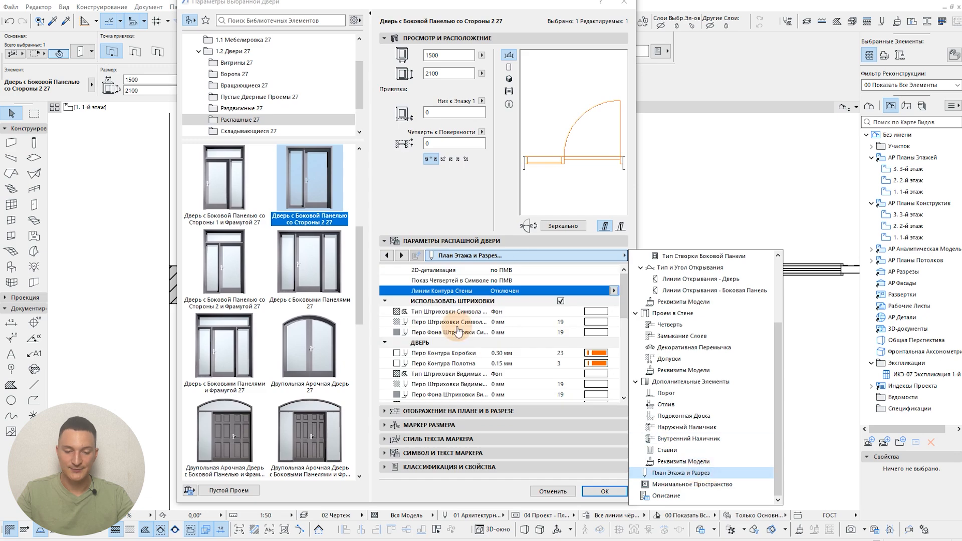
left_click(528, 291)
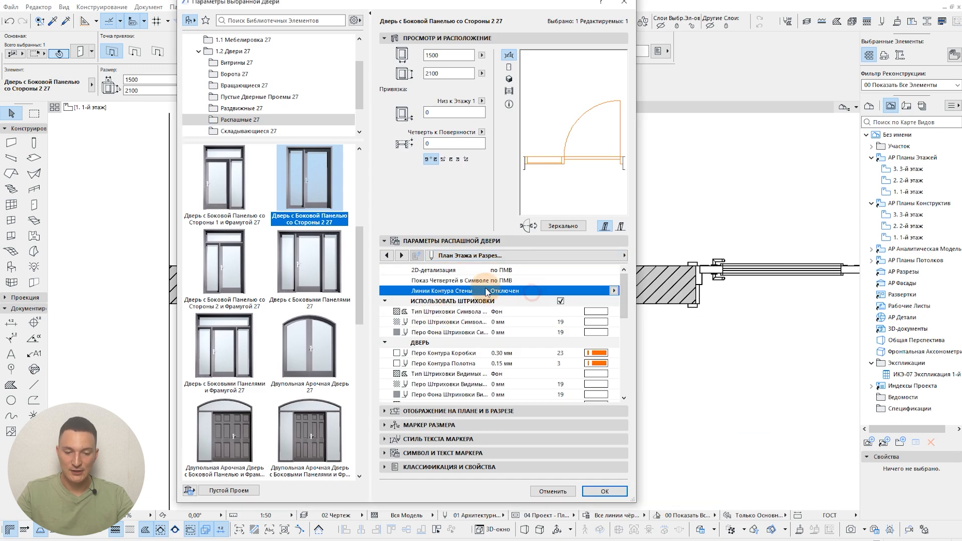
left_click(613, 291)
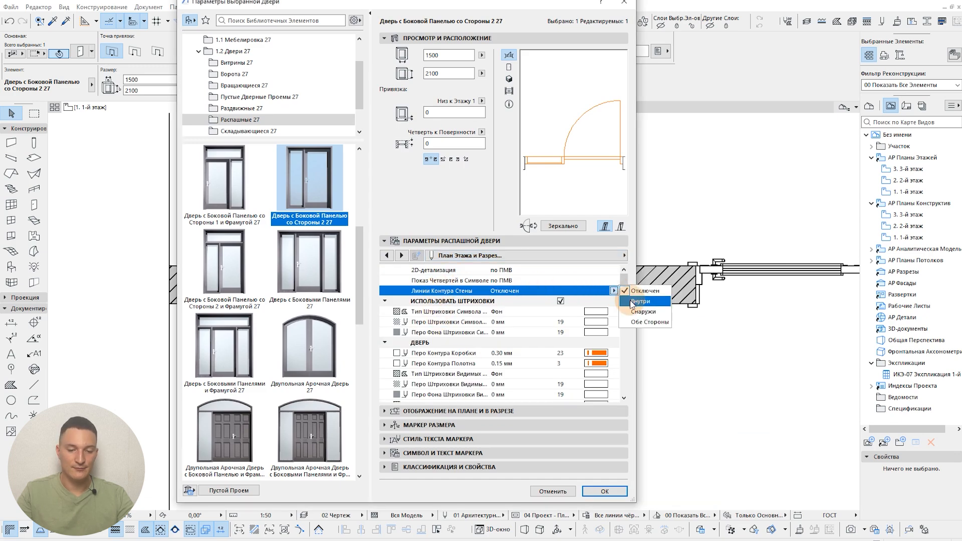
left_click(651, 322)
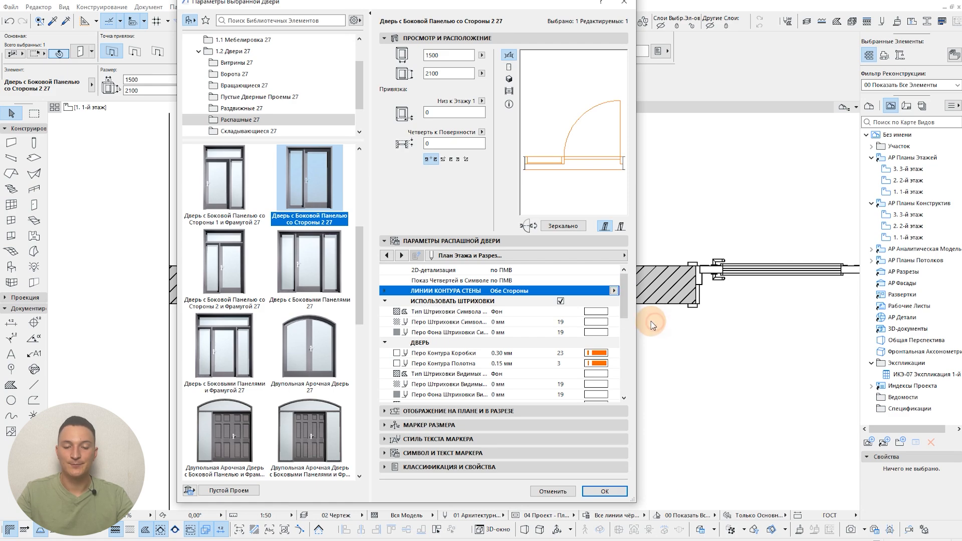
left_click(604, 490)
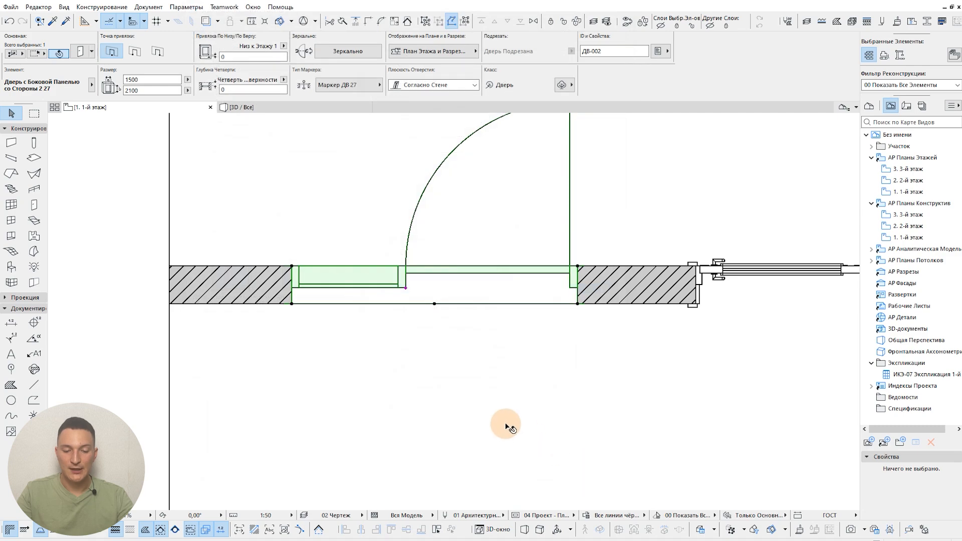
left_click(322, 249)
Step: Set the sliding door's wall contour lines to "Обе Стороны" in its floor plan and section parameters and check the opening on the plan
scroll(488, 359, "down", 2)
middle_click_drag(691, 365, 458, 343)
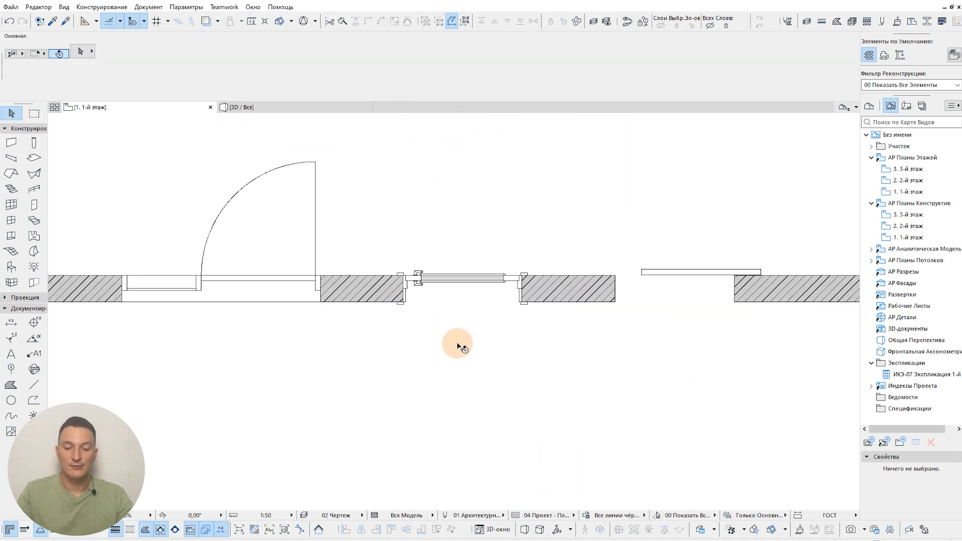
left_click(616, 303)
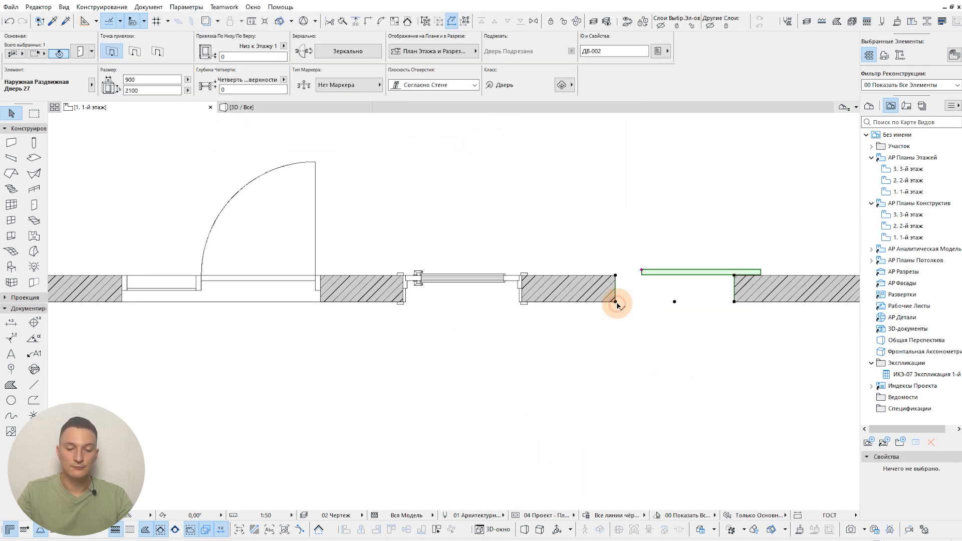
double_click(581, 312)
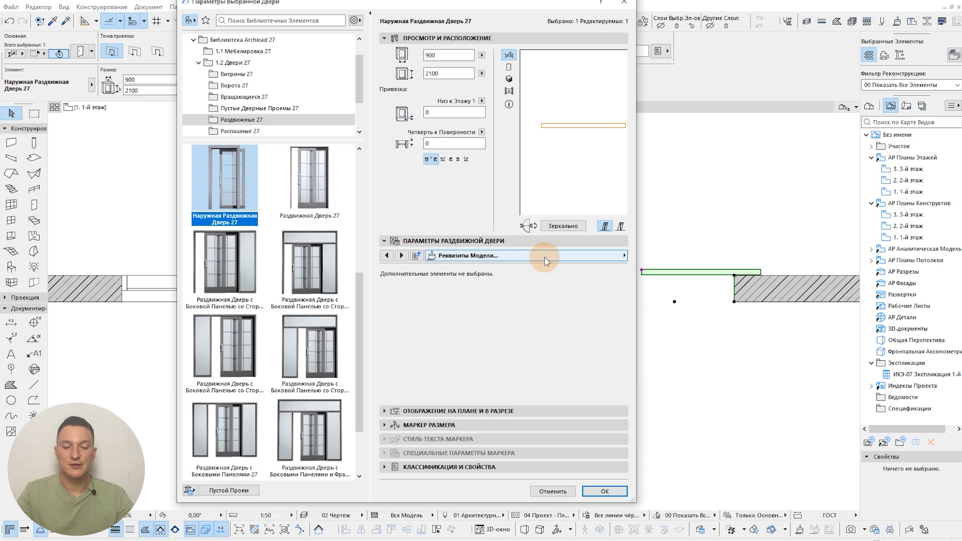
left_click(545, 257)
left_click(683, 427)
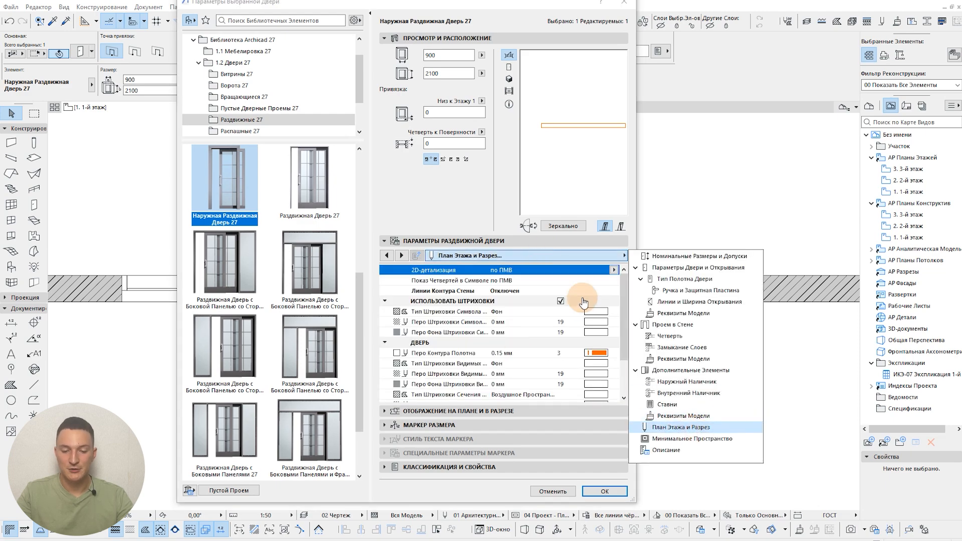
left_click(577, 290)
left_click(614, 290)
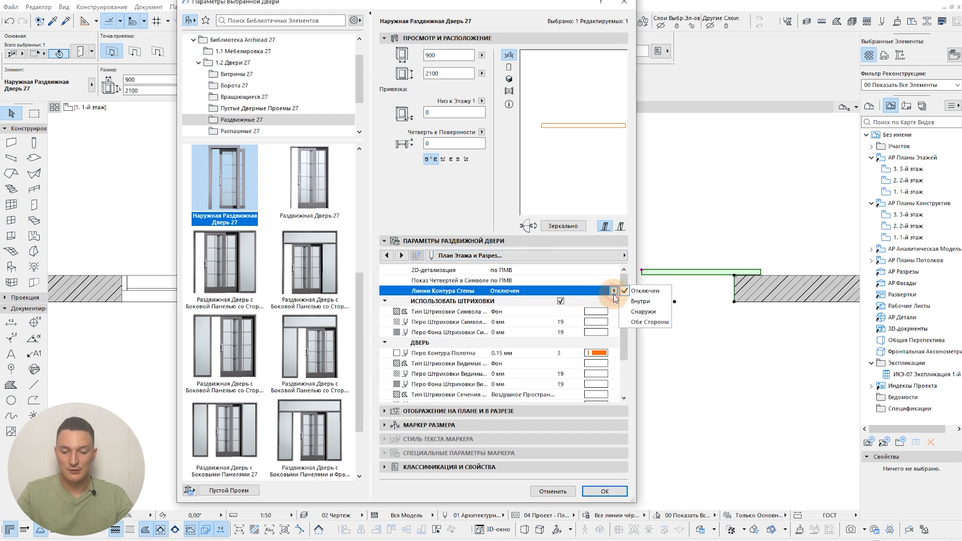
left_click(646, 319)
left_click(612, 492)
key("Escape")
scroll(668, 319, "down", 3)
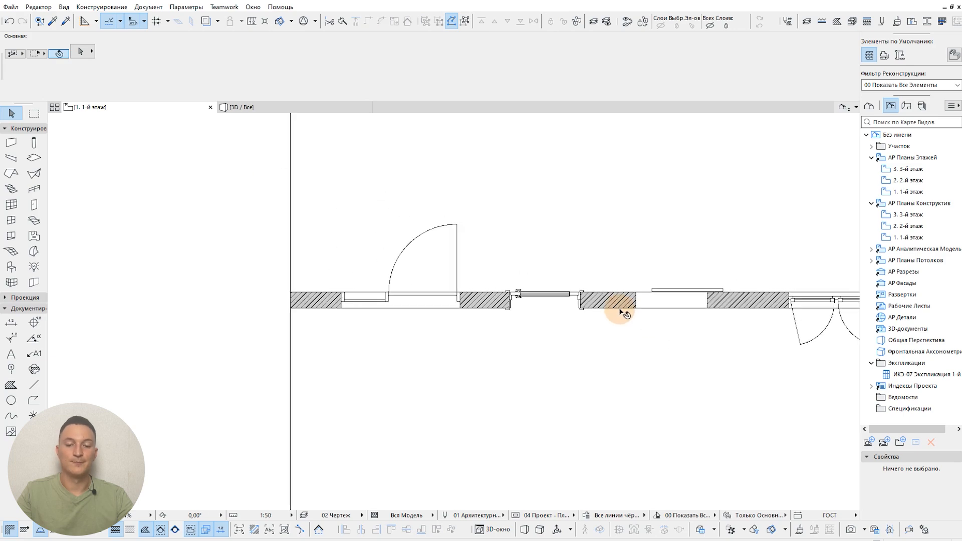
Step: Undo the sliding door's wall contour line change and clear the selection
key("ctrl+z")
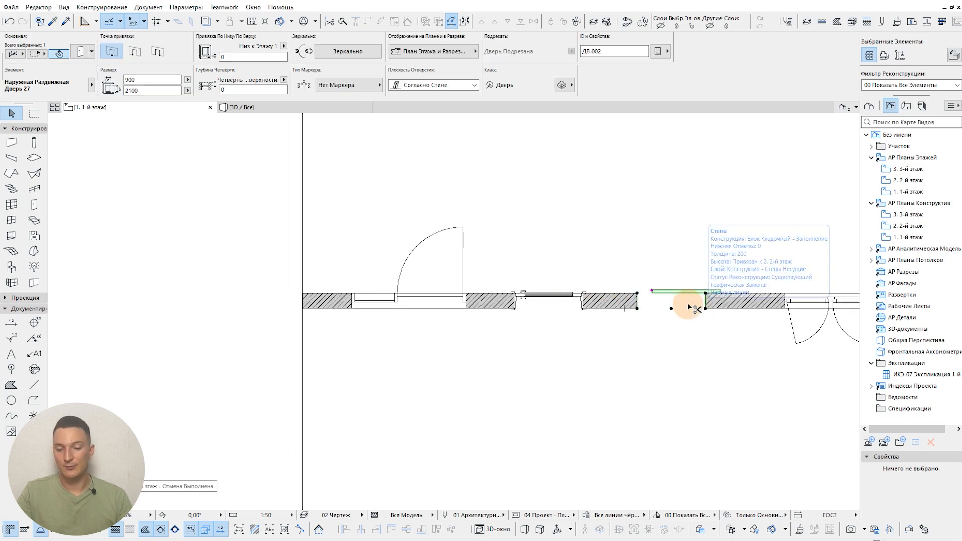
key("Escape")
mouse_move(661, 283)
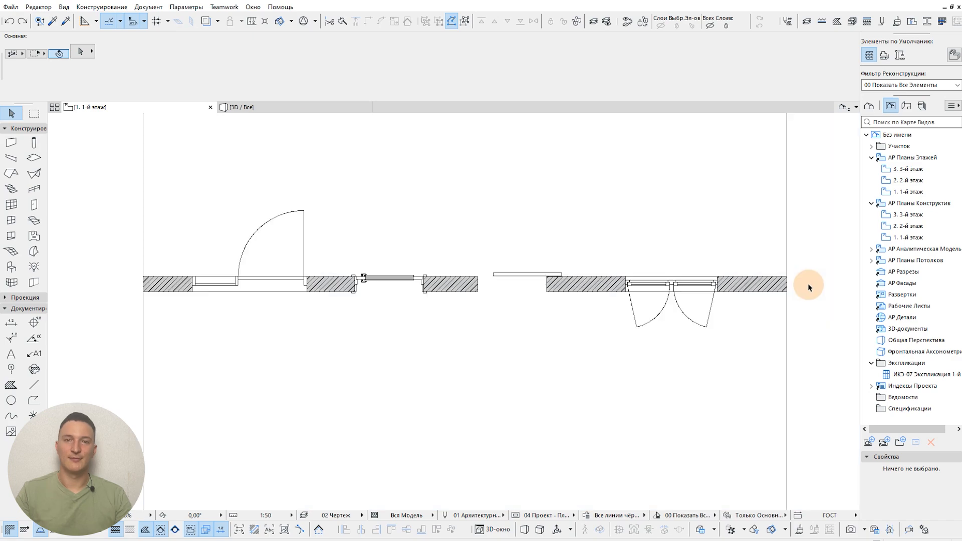
Step: Set the doors' 3D and section/elevation detail to "Упрощенный" in the model view options, apply it, and inspect the doors in the 3D window
left_click(287, 106)
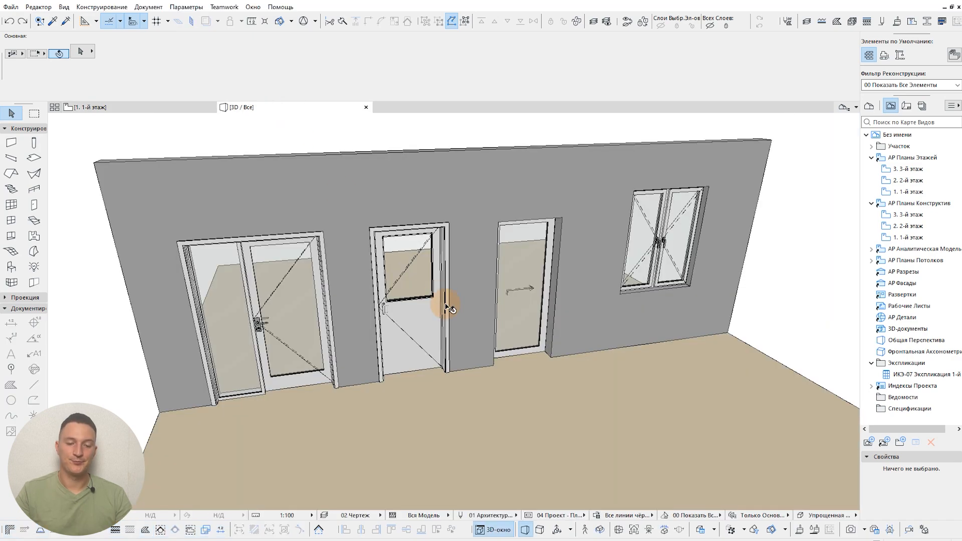
middle_click_drag(418, 327, 431, 297, "shift")
scroll(431, 297, "up", 3)
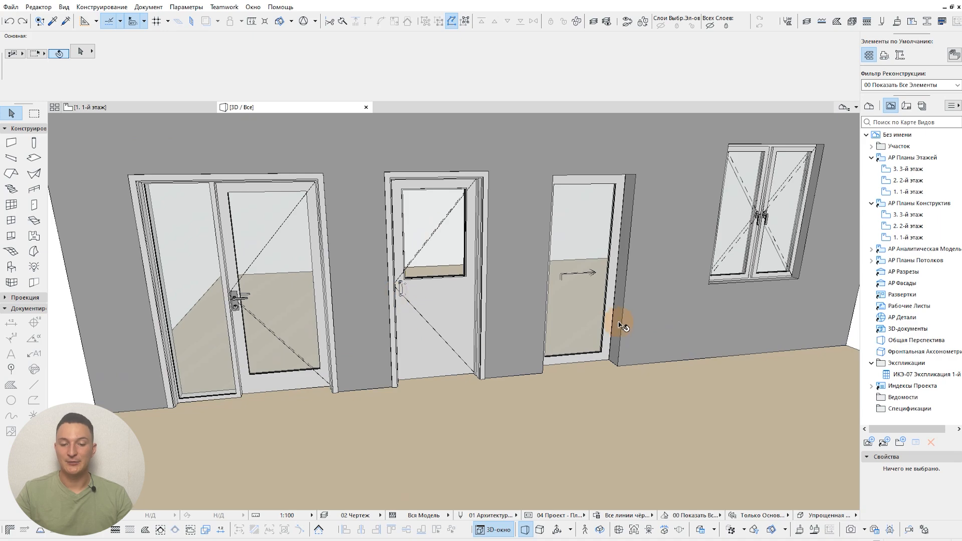
mouse_move(506, 326)
middle_mouse_down("shift")
mouse_move(533, 314)
mouse_move(503, 314)
middle_mouse_up("shift")
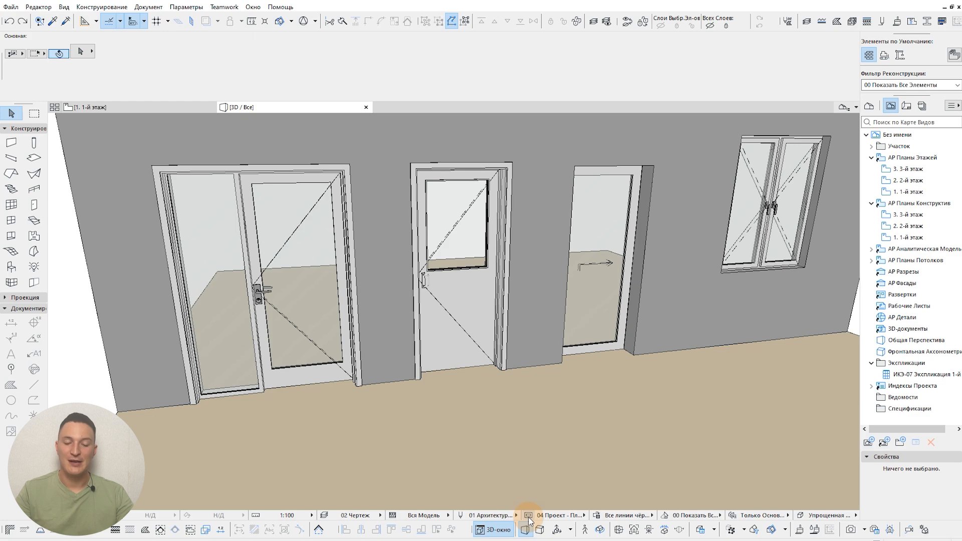
key("ctrl+shift+b")
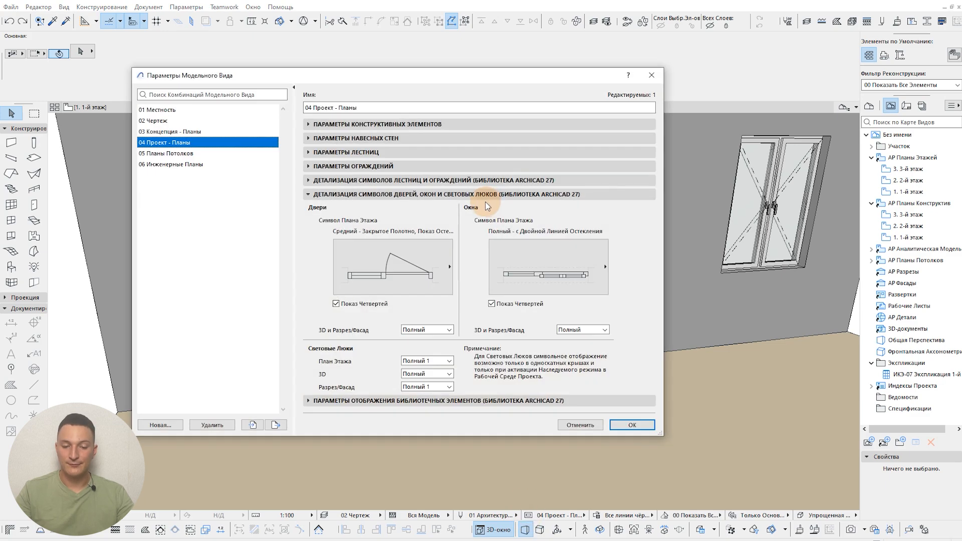
left_click_drag(492, 82, 731, 55)
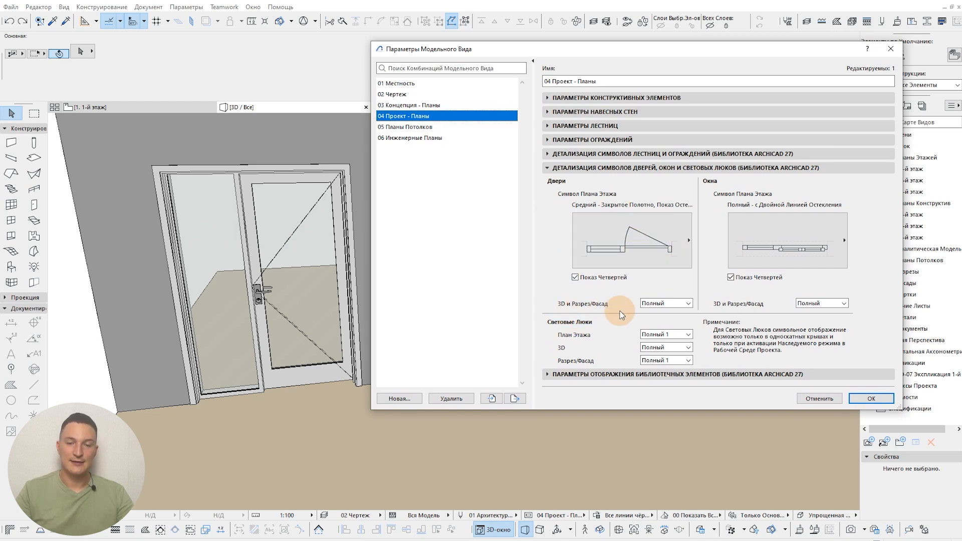
left_click(659, 306)
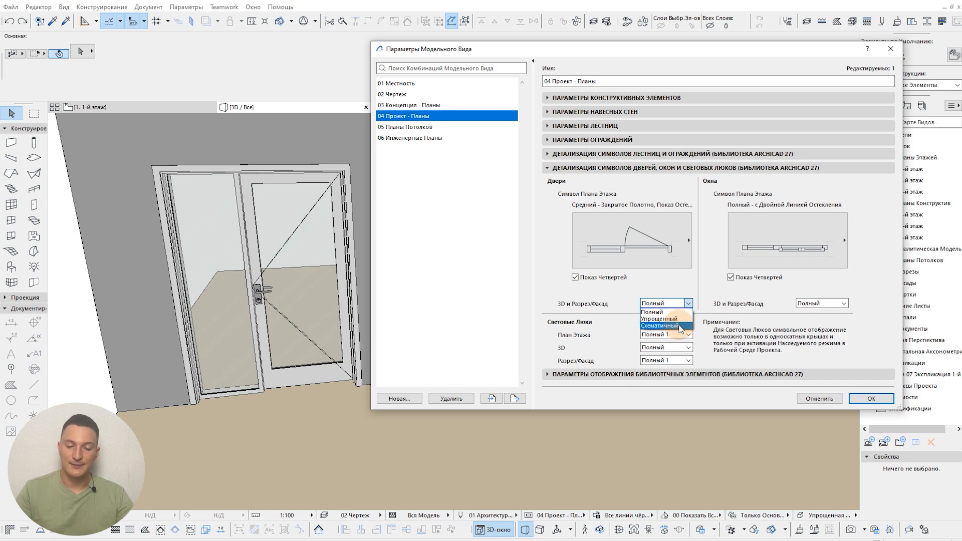
left_click(658, 319)
left_click(870, 400)
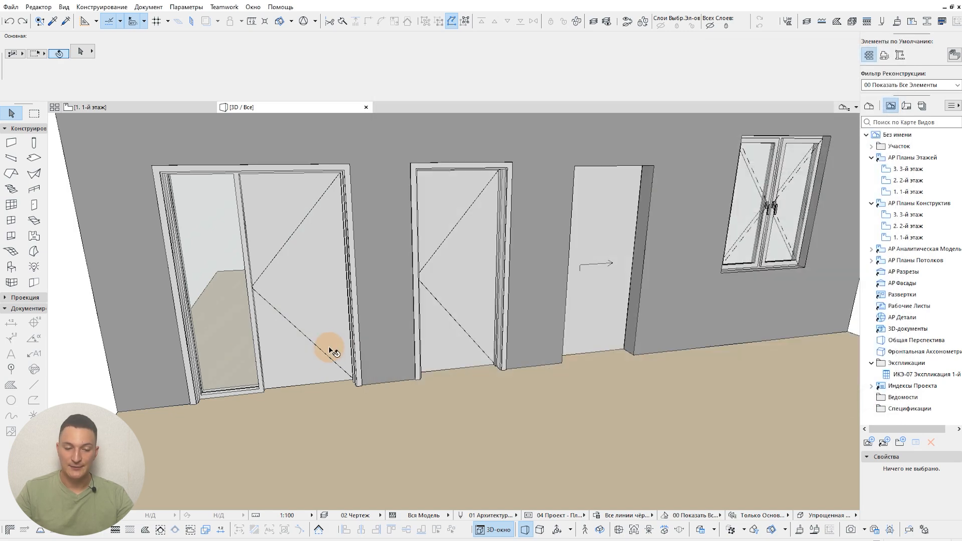
middle_click_drag(345, 362, 368, 358)
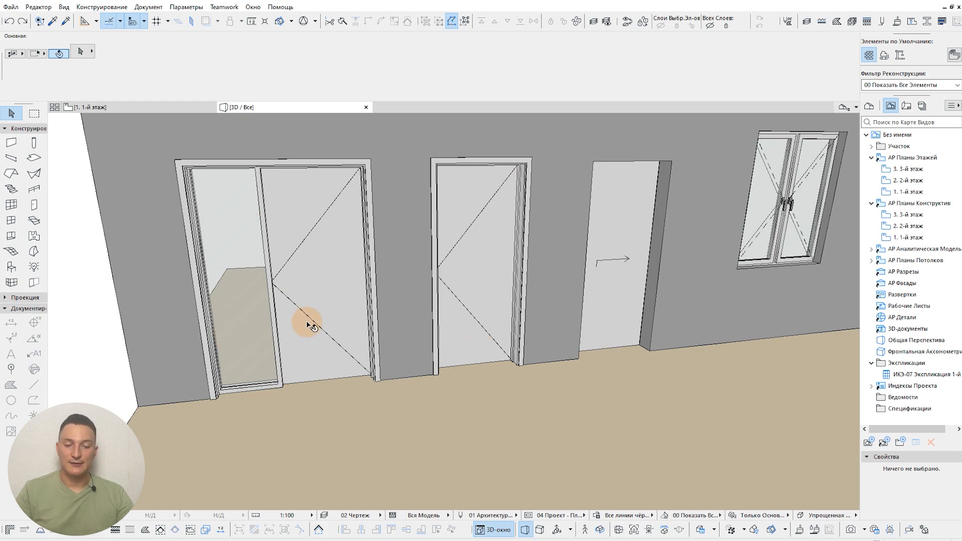
middle_click_drag(307, 322, 307, 306)
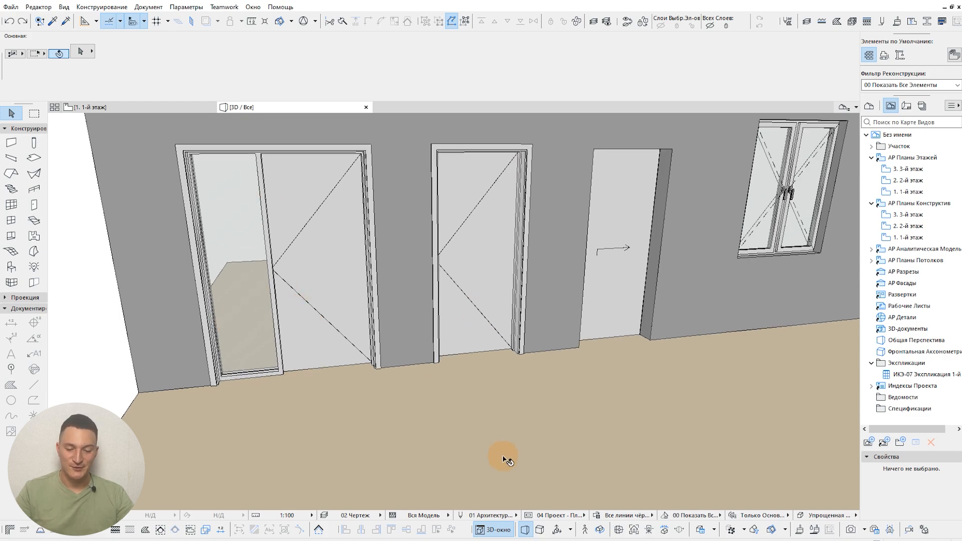
Step: Set the doors' 3D and section/elevation detail to "Схематичный" in the model view options, apply it, and inspect the doors in 3D
left_click(527, 516)
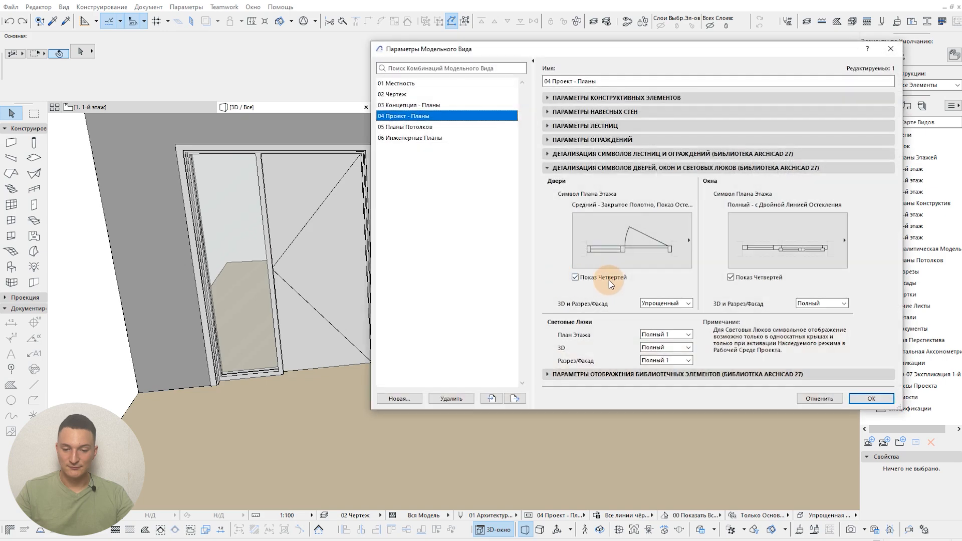
left_click(671, 304)
left_click(662, 316)
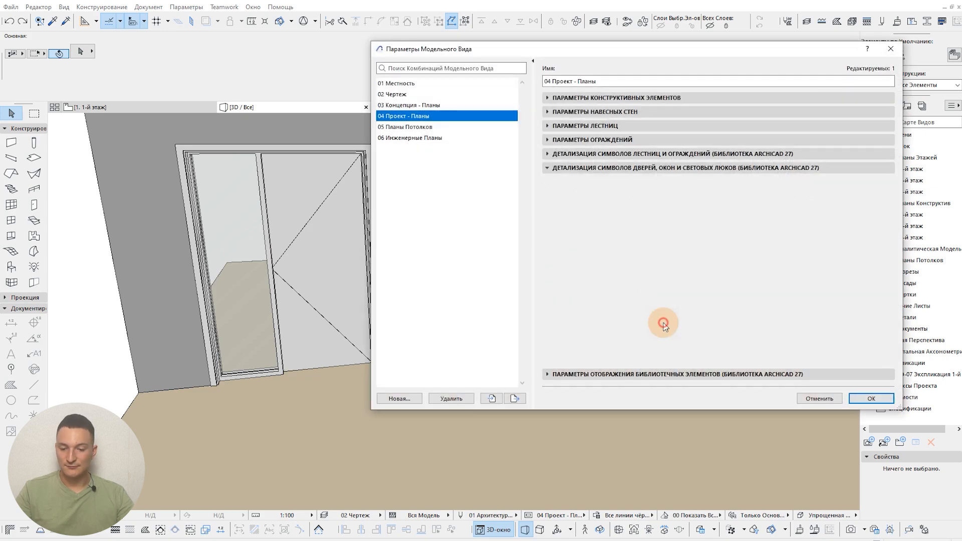
left_click(866, 399)
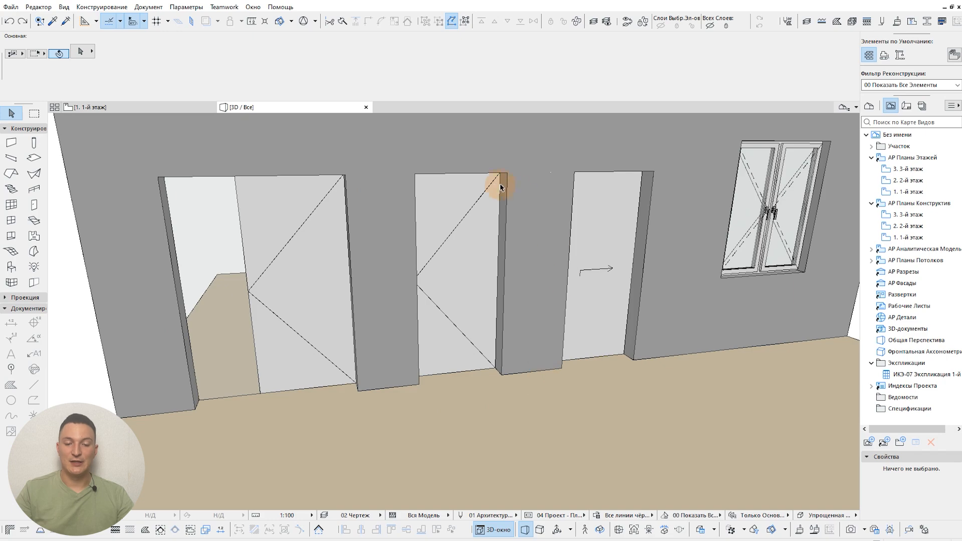
middle_click_drag(590, 273, 756, 188)
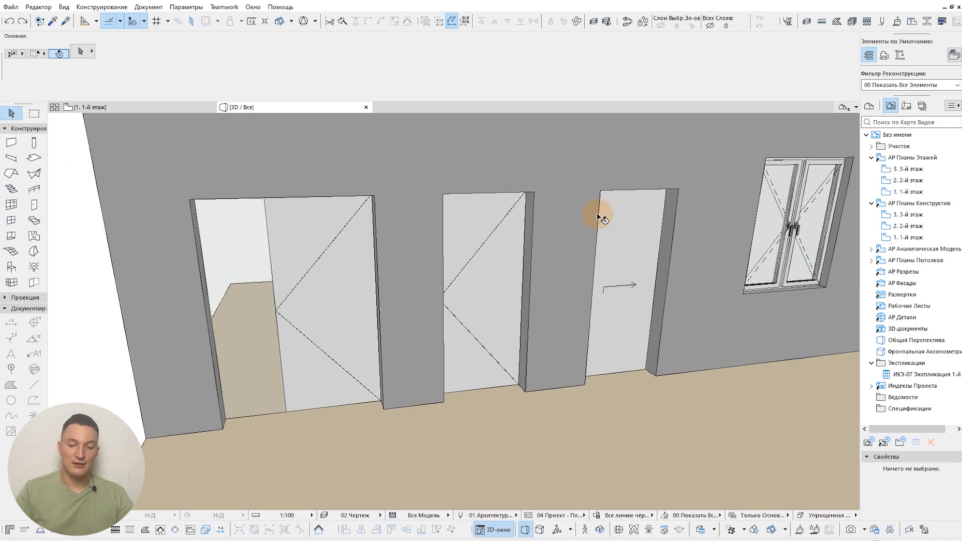
Step: Set the doors' 3D and section/elevation detail to "Полный" in the model view options, apply it, and inspect the doors in 3D
left_click(530, 515)
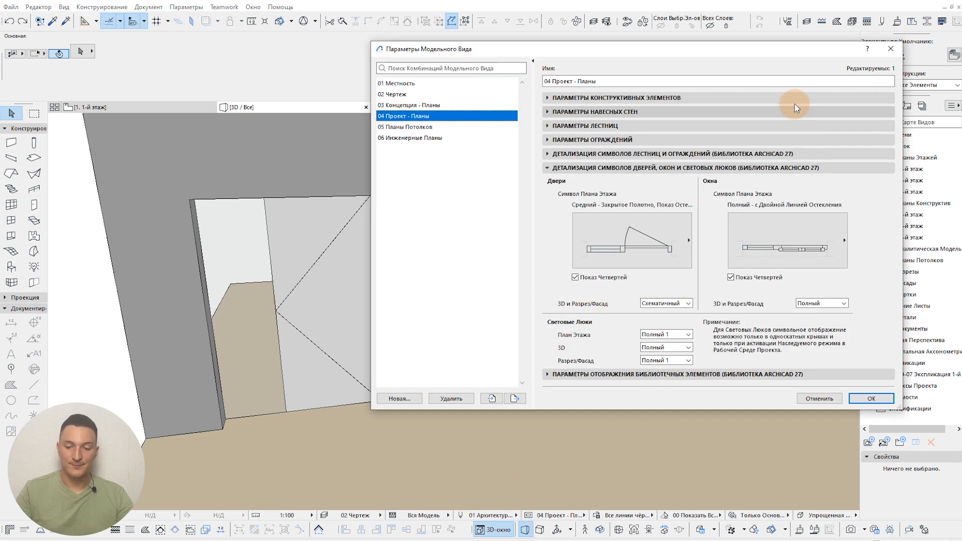
left_click_drag(789, 46, 476, 105)
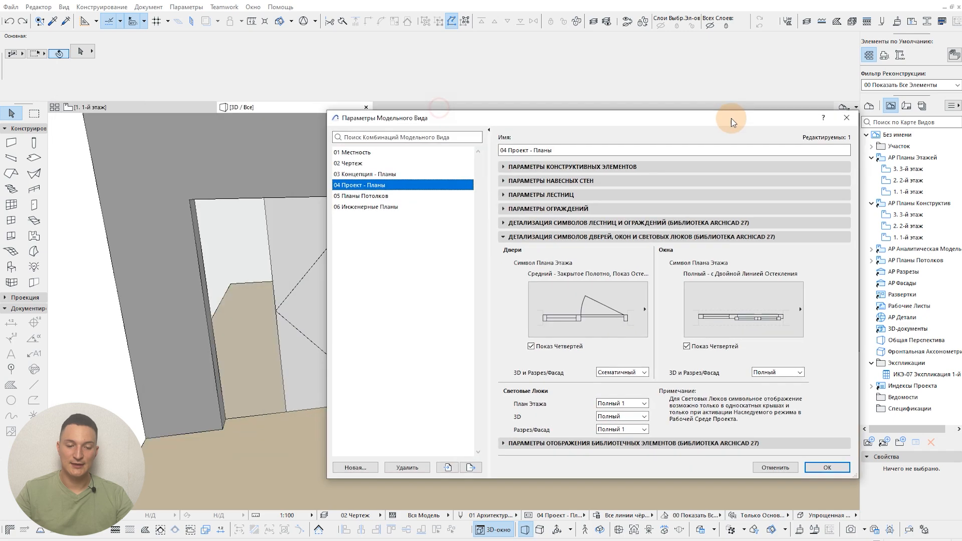
left_click_drag(731, 118, 783, 98)
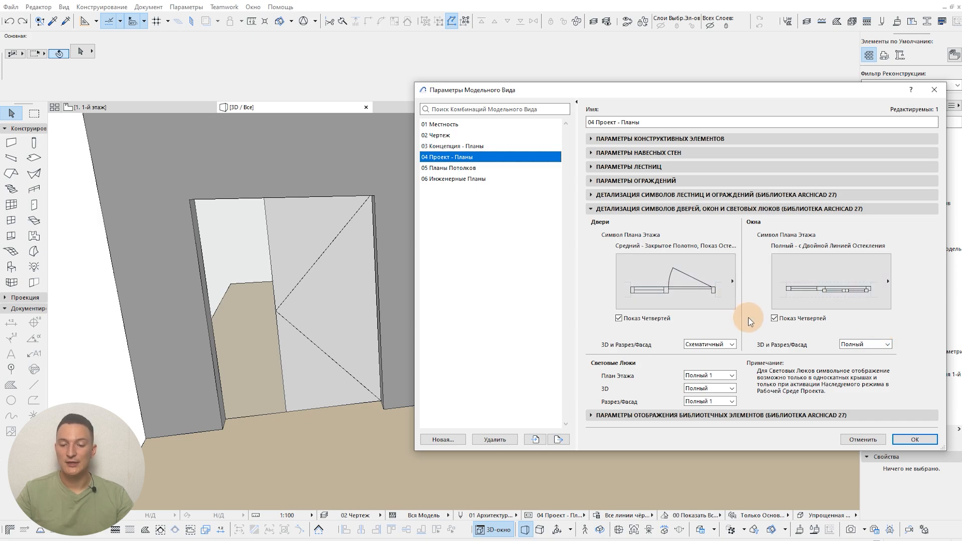
left_click_drag(745, 96, 615, 88)
left_click(591, 338)
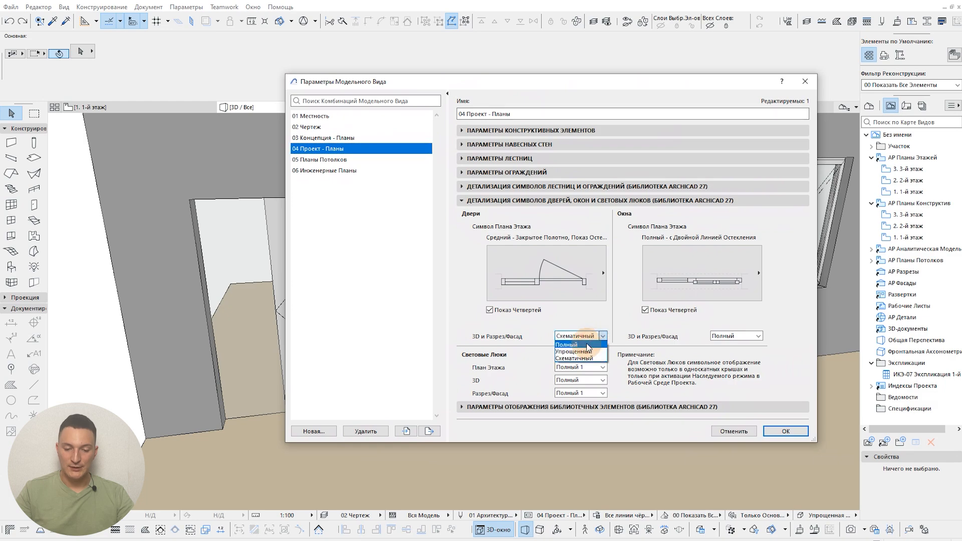
left_click(587, 345)
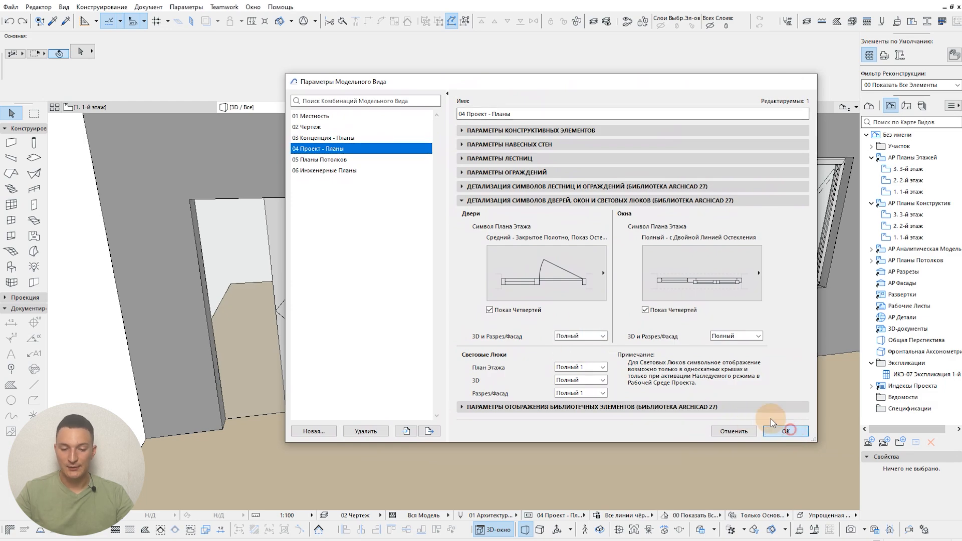
left_click(785, 431)
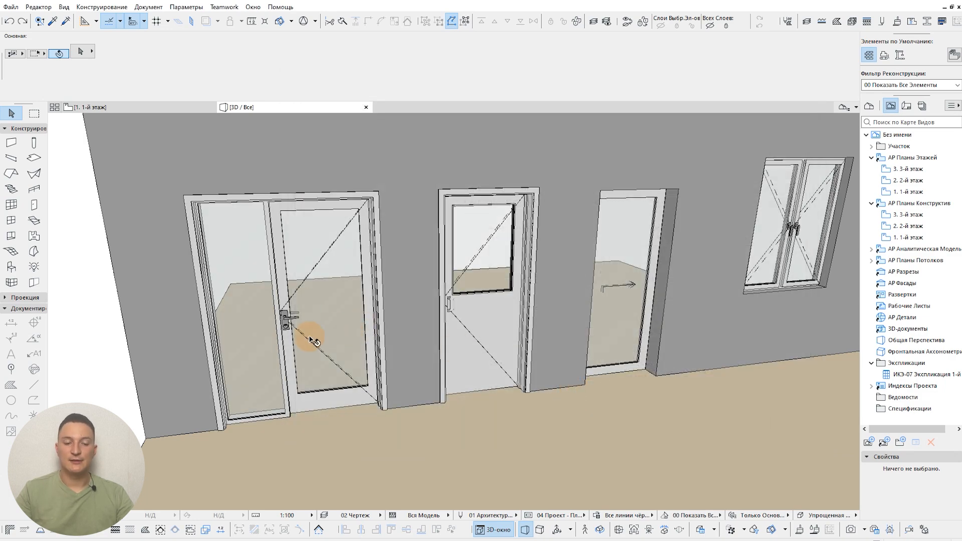
left_click_drag(309, 350, 386, 283)
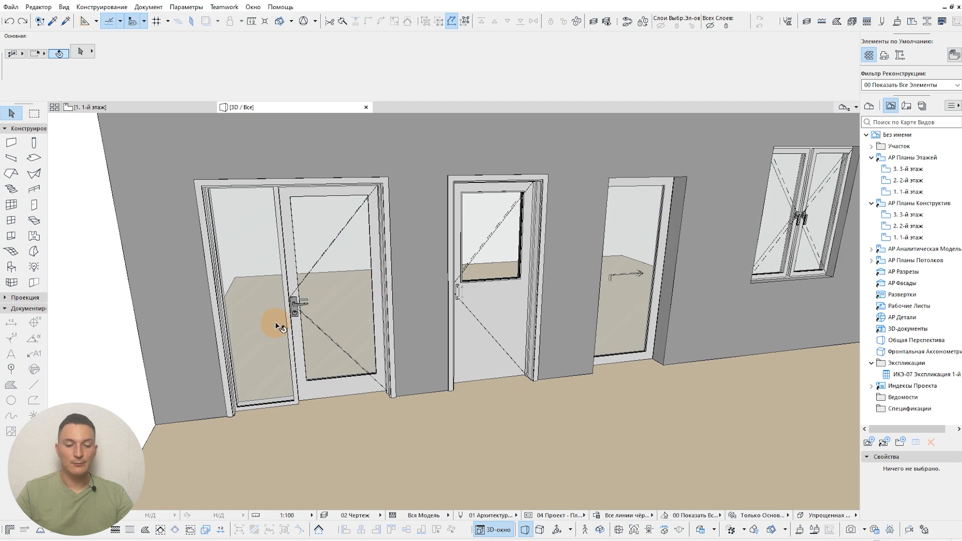
scroll(466, 321, "up", 2)
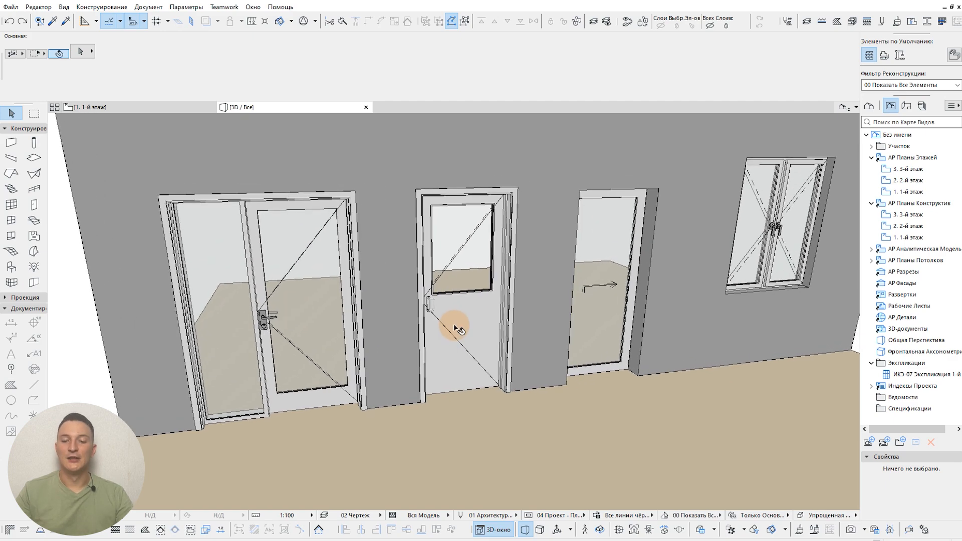
Step: Change the side-panel door's handle to "Ручка 7" in its handle and kick plate settings, apply it, and clear the selection
double_click(266, 286)
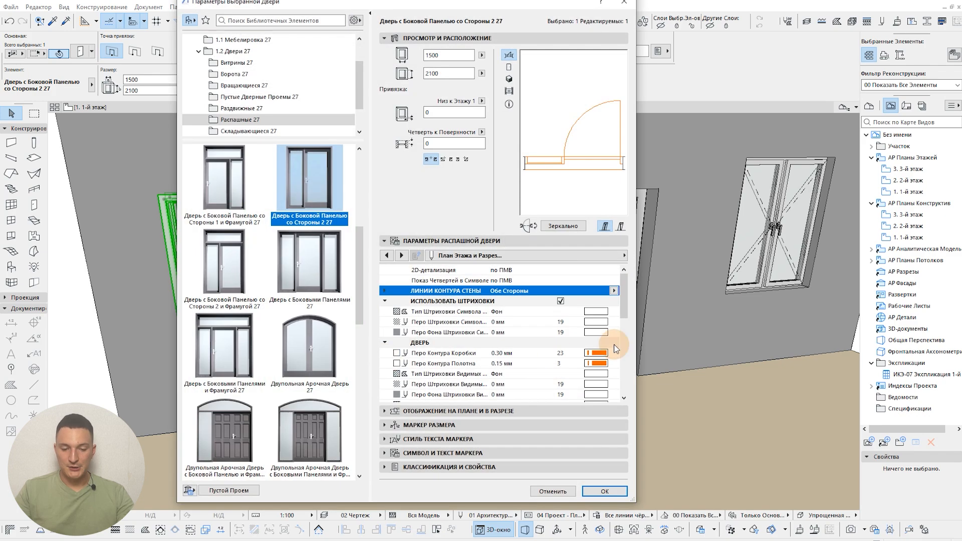
left_click(480, 256)
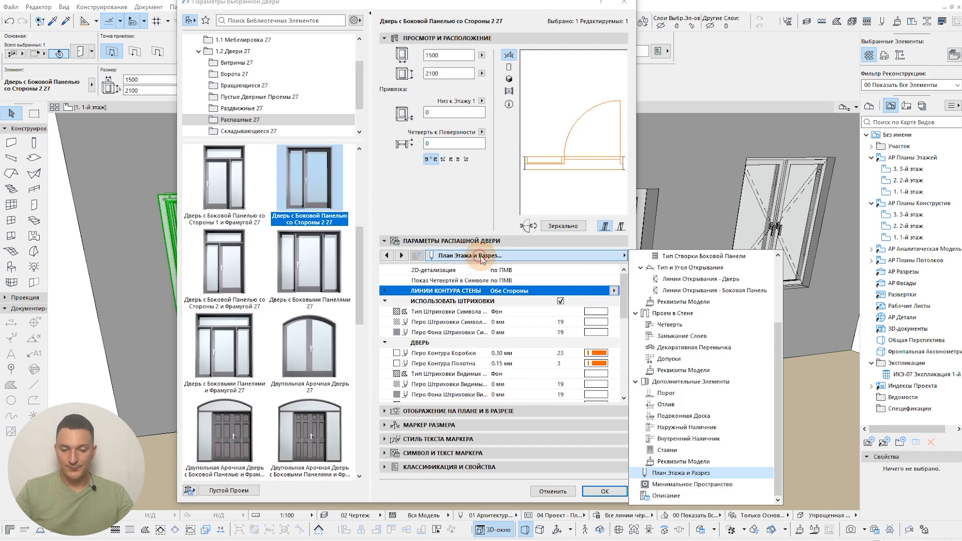
scroll(700, 326, "up", 3)
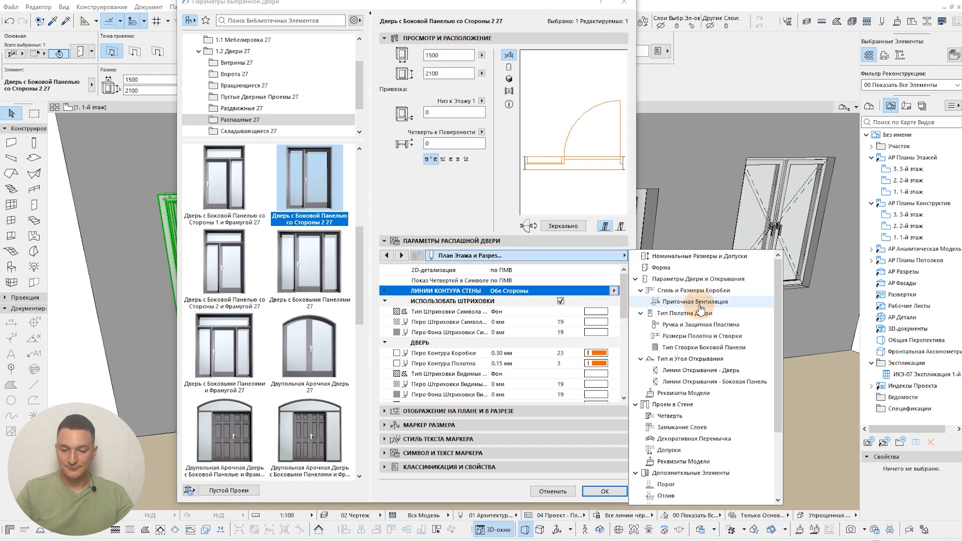
left_click(700, 324)
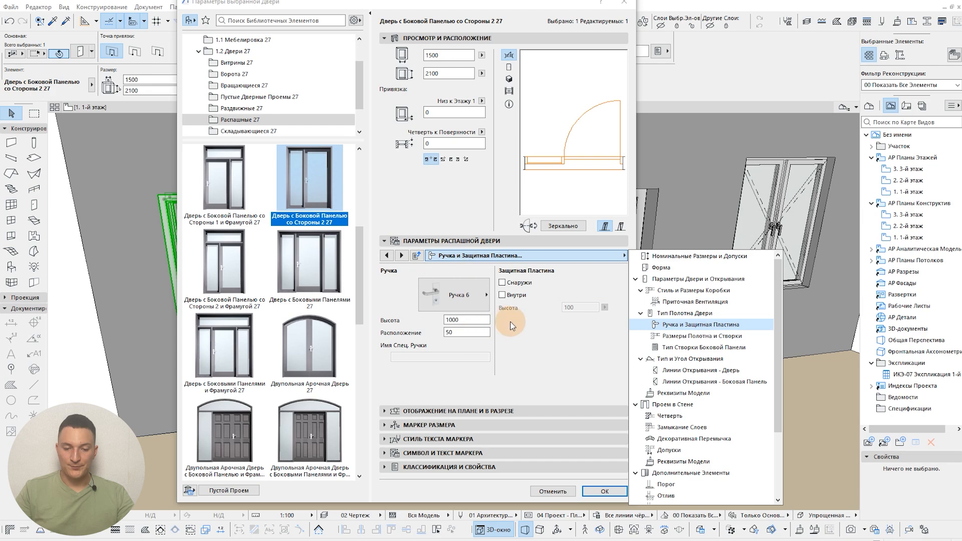
left_click(548, 380)
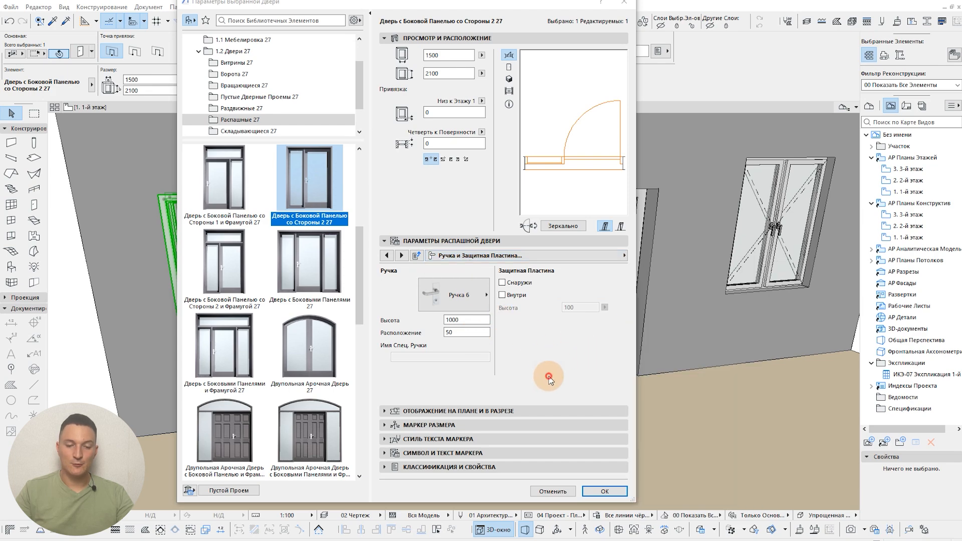
left_click(450, 291)
left_click(539, 369)
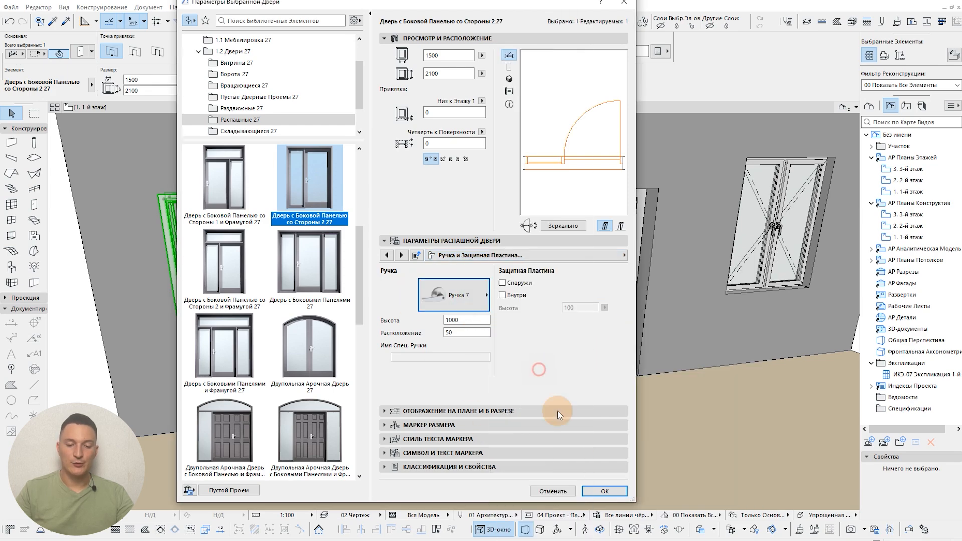
left_click(603, 492)
left_click(277, 370)
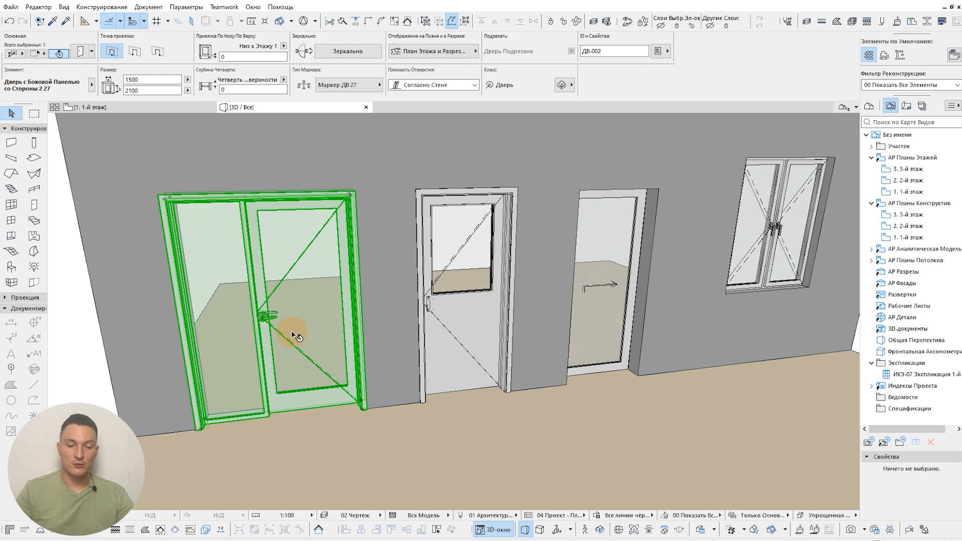
key("Escape")
Step: Turn off door and window handles under "Аксессуары в 3D" in the library element display options, apply it, and inspect the openings in 3D
mouse_move(332, 240)
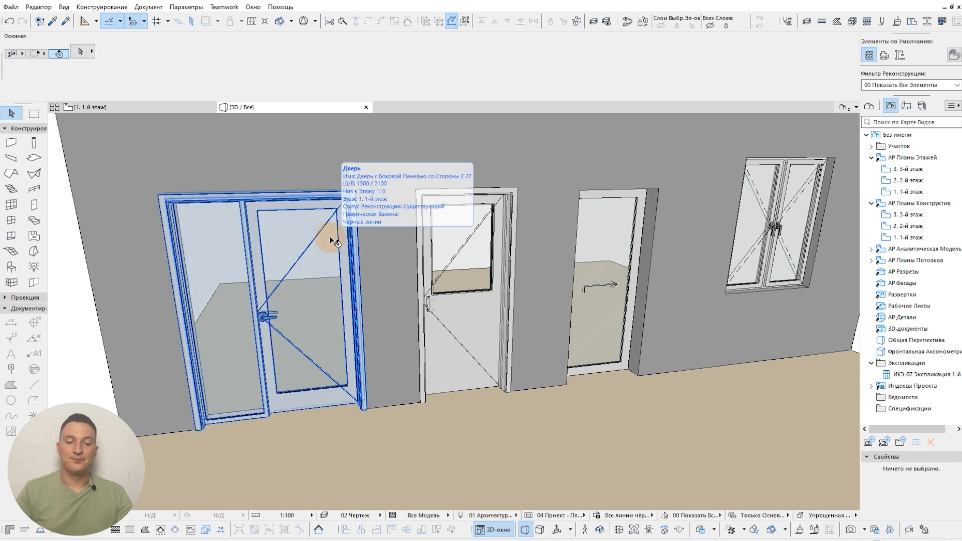
left_click(531, 516)
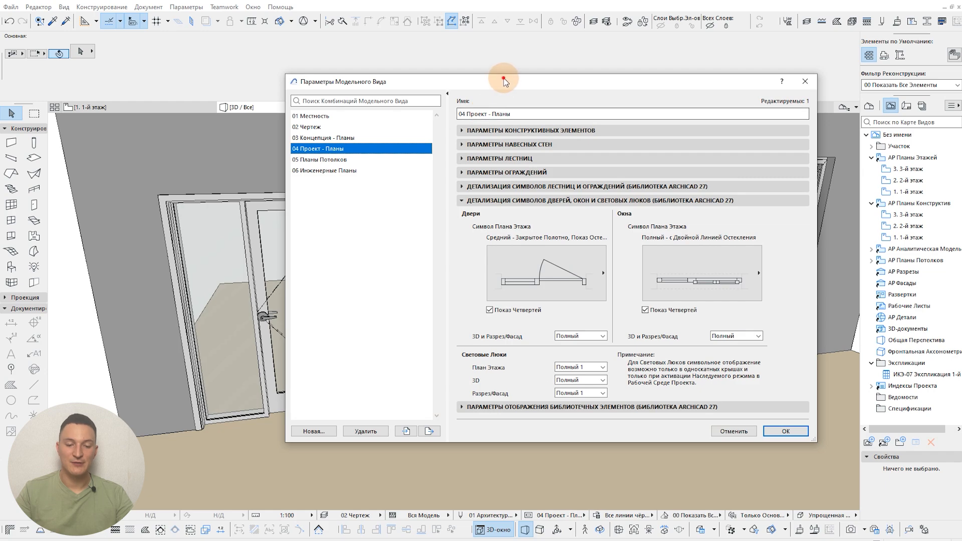
left_click_drag(503, 80, 476, 75)
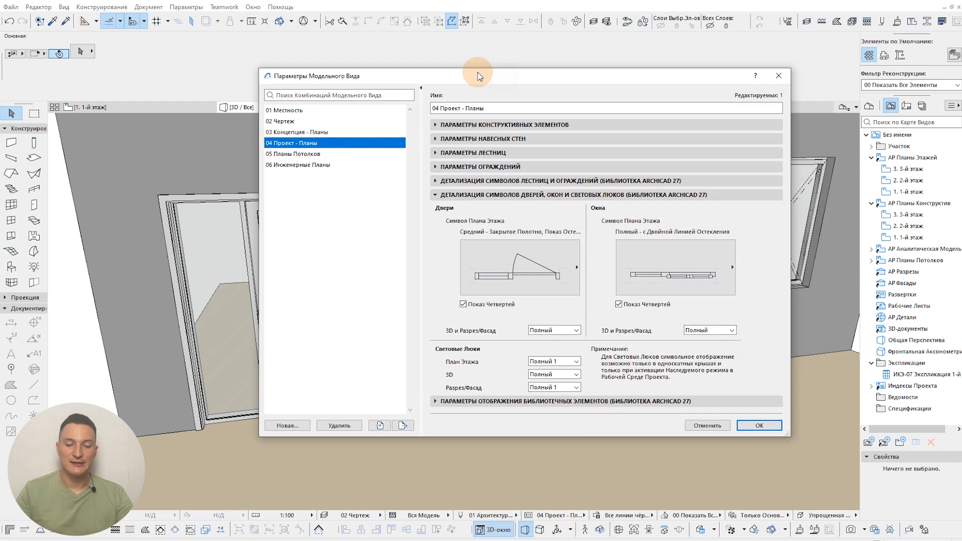
left_click(461, 196)
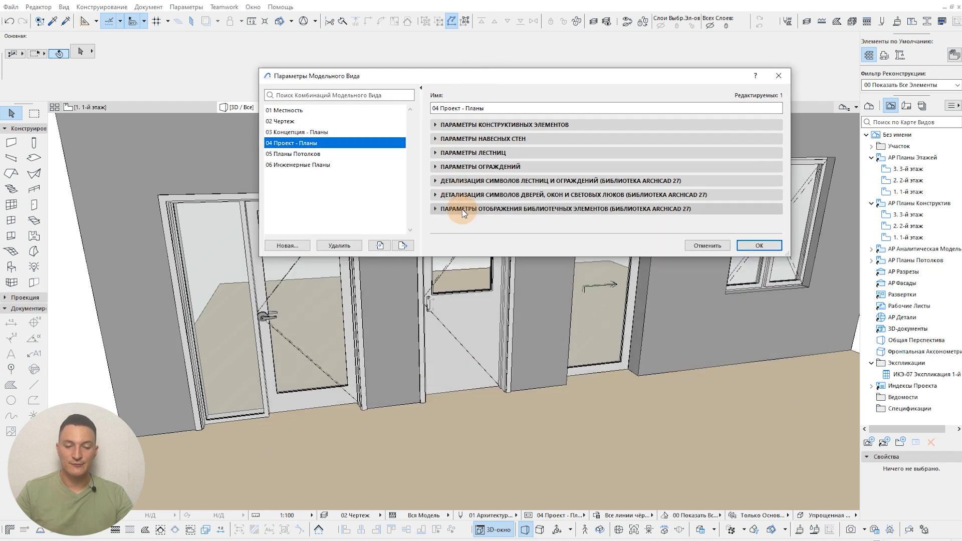
left_click(462, 209)
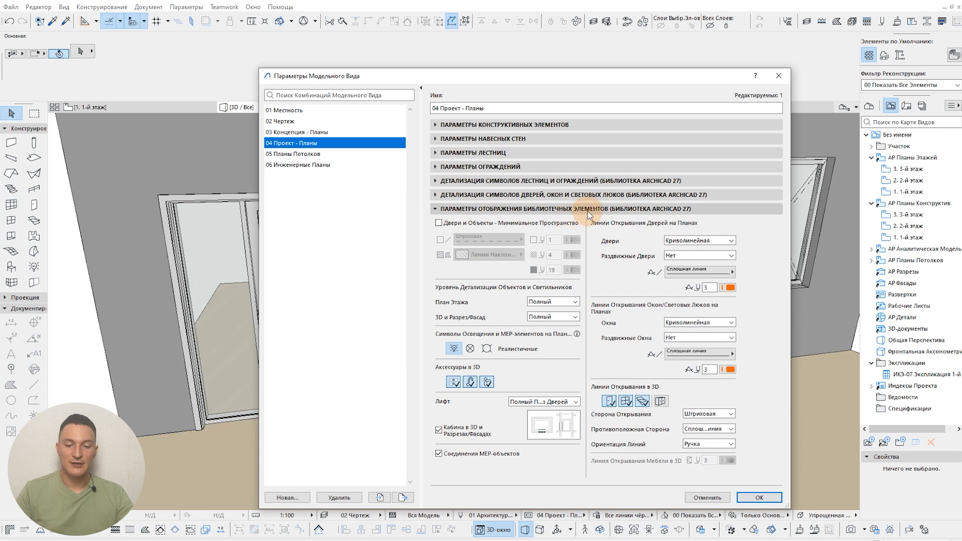
left_click(471, 382)
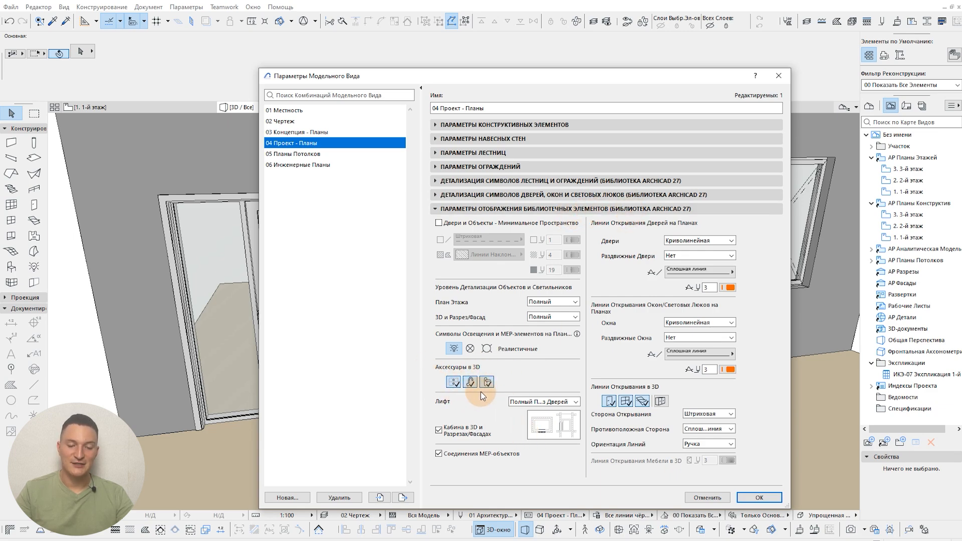
left_click(488, 382)
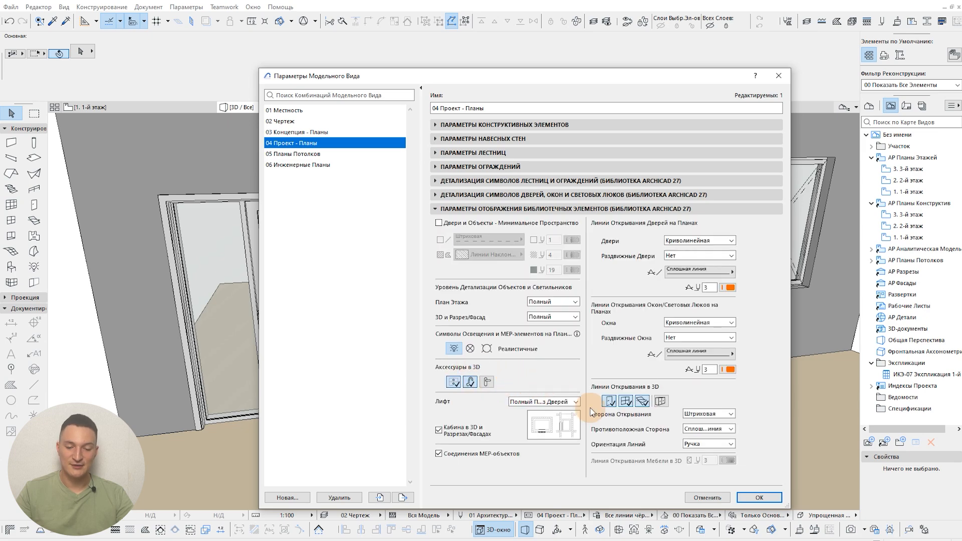
left_click(755, 497)
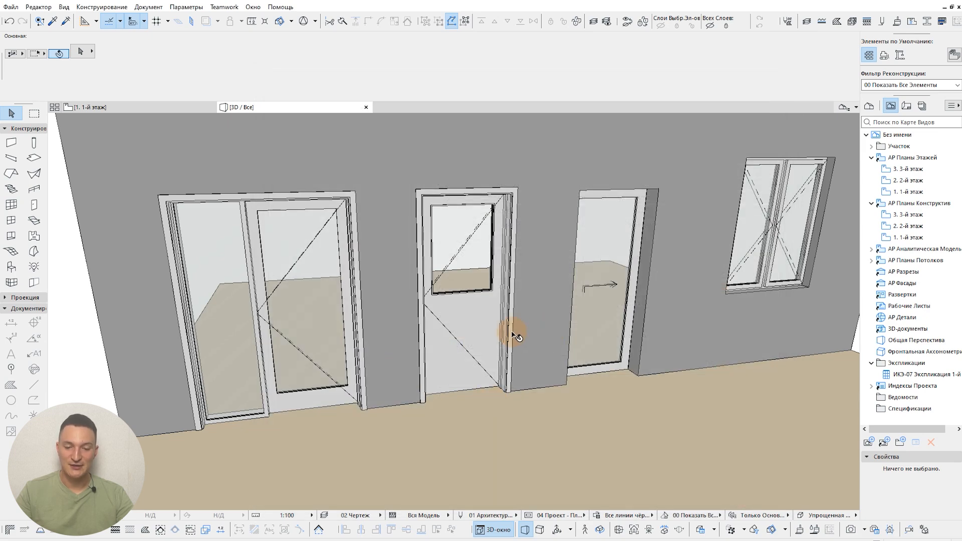
middle_click_drag(511, 334, 406, 315)
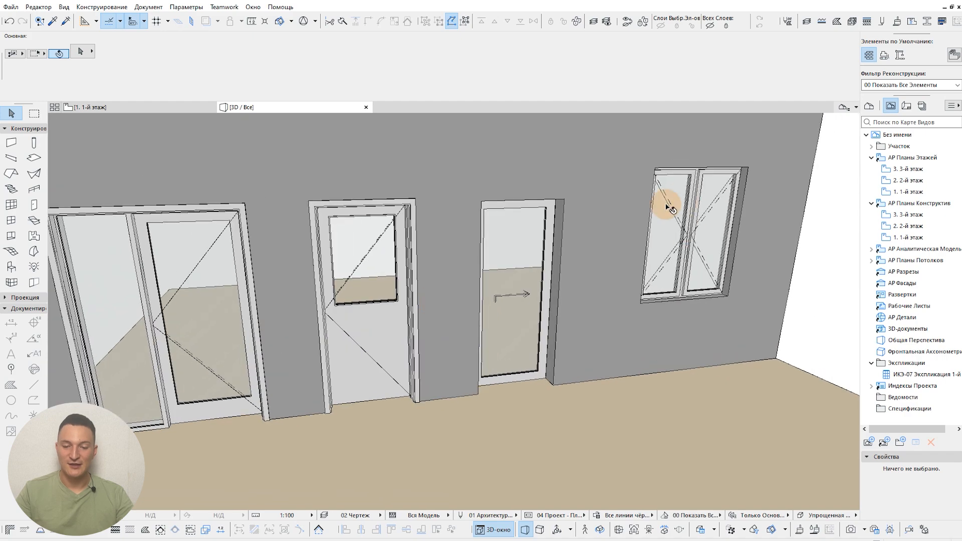
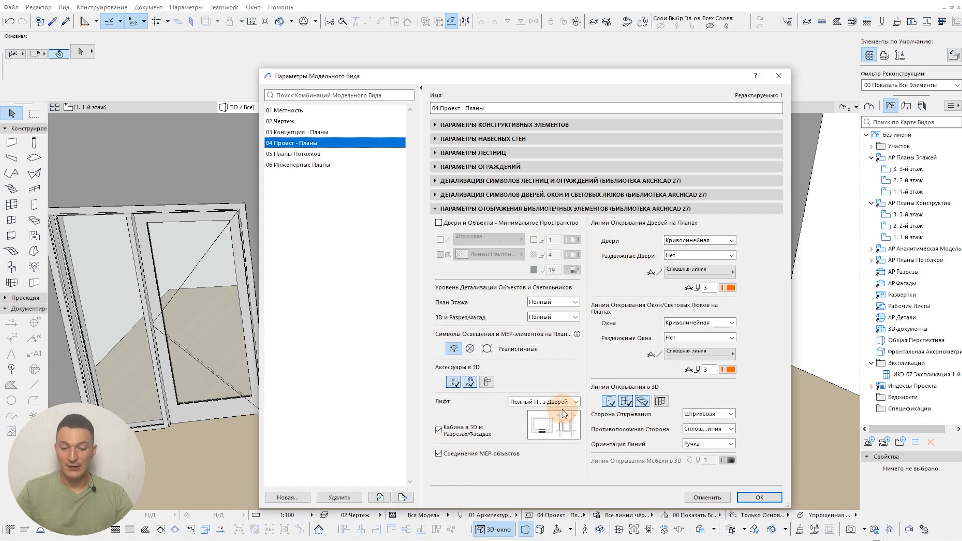
Step: Turn door and window handles back on under "Аксессуары в 3D", apply it, and return to the "1-й этаж" floor plan
left_click(490, 383)
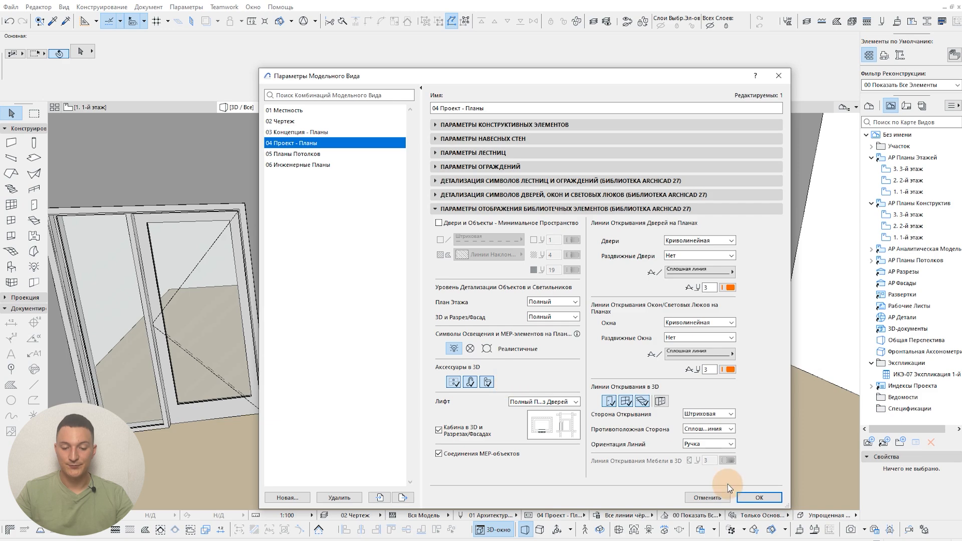
left_click(759, 497)
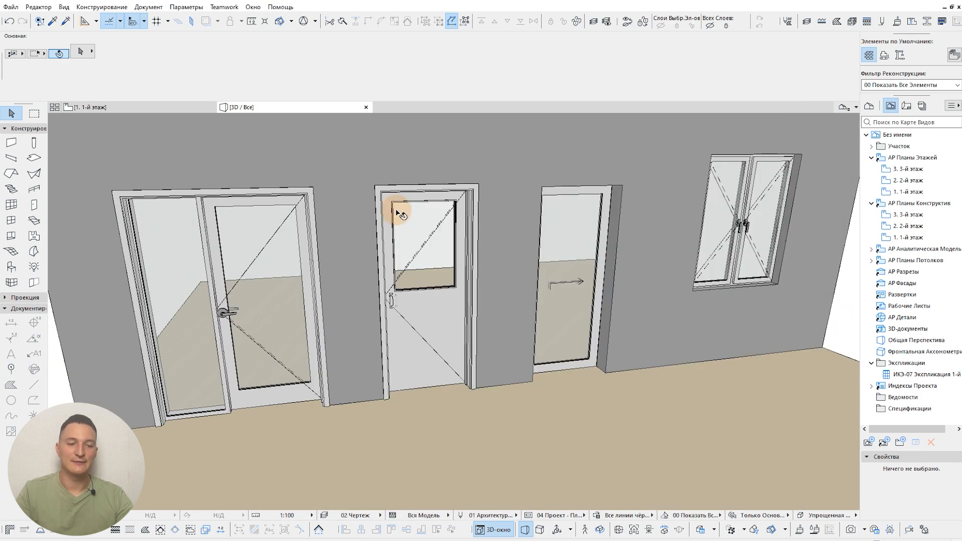
left_click(174, 108)
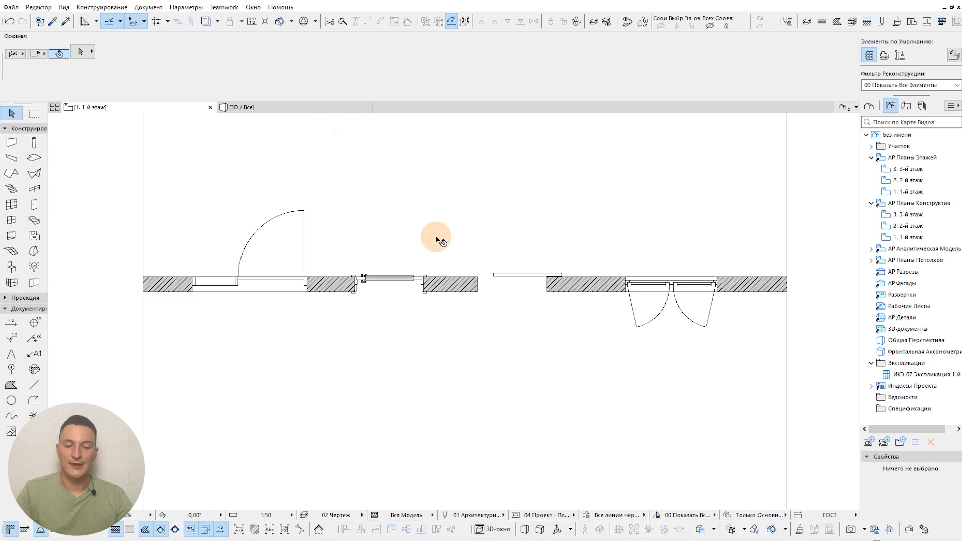
middle_click_drag(427, 311, 430, 347)
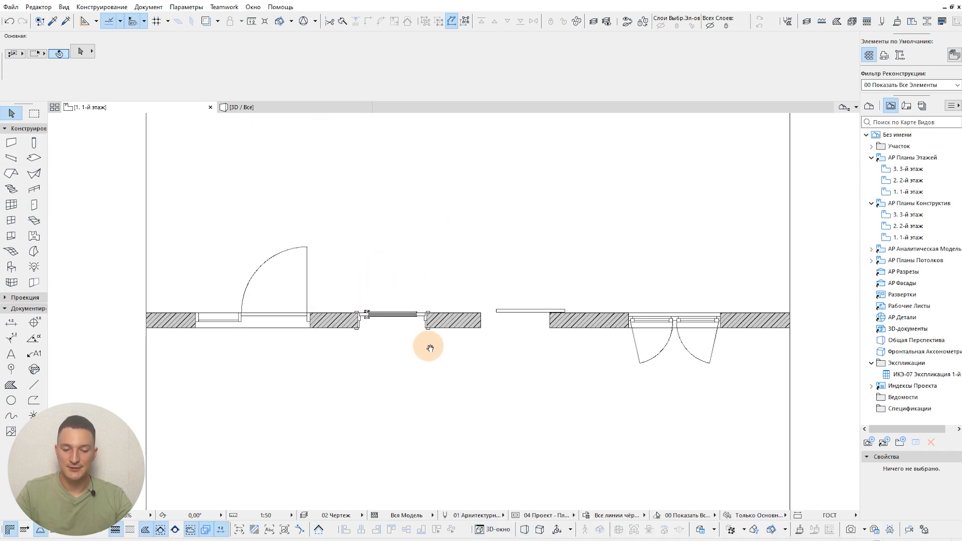
Step: Set the metal door's 3D opening angle to 90° in its opening type and angle settings, apply it, and clear the selection
left_click(367, 320)
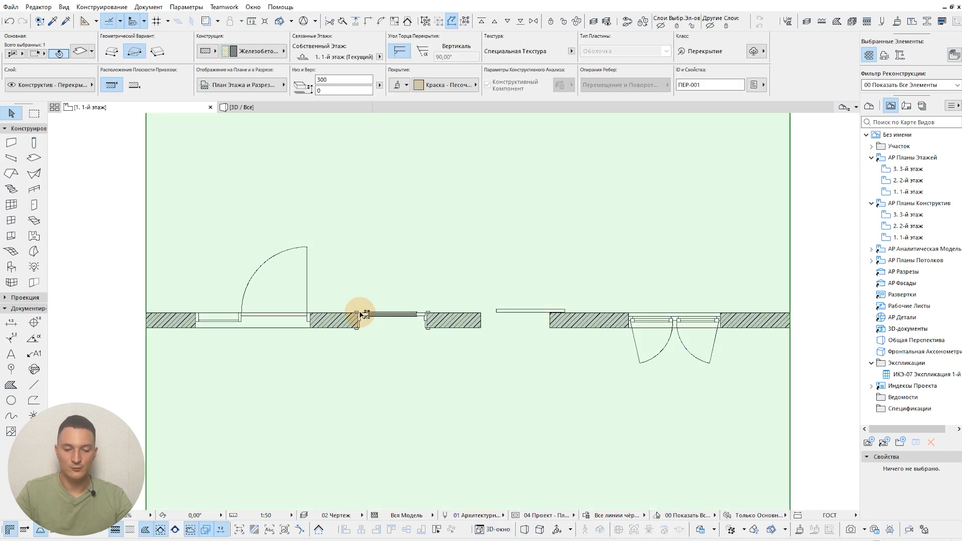
left_click(362, 314)
scroll(362, 315, "up", 3)
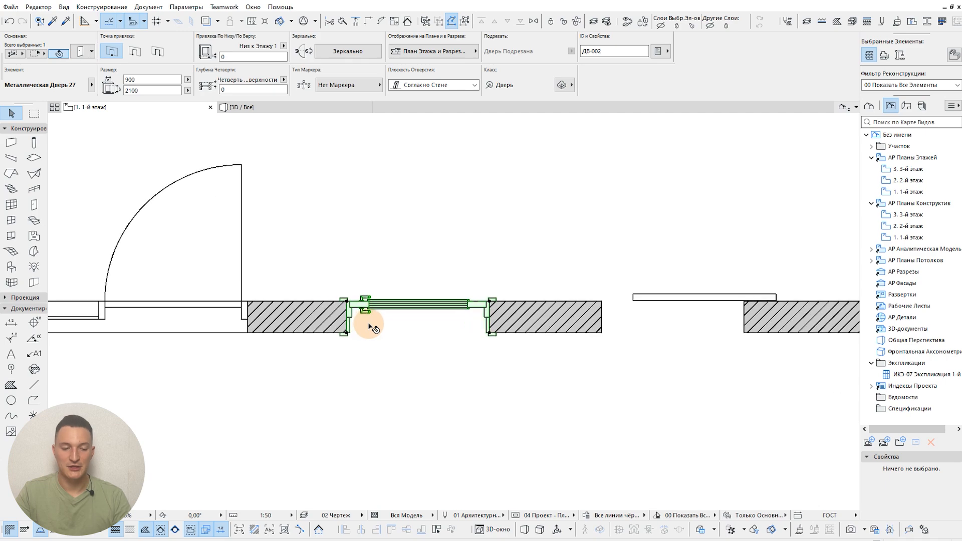
scroll(373, 303, "up", 3)
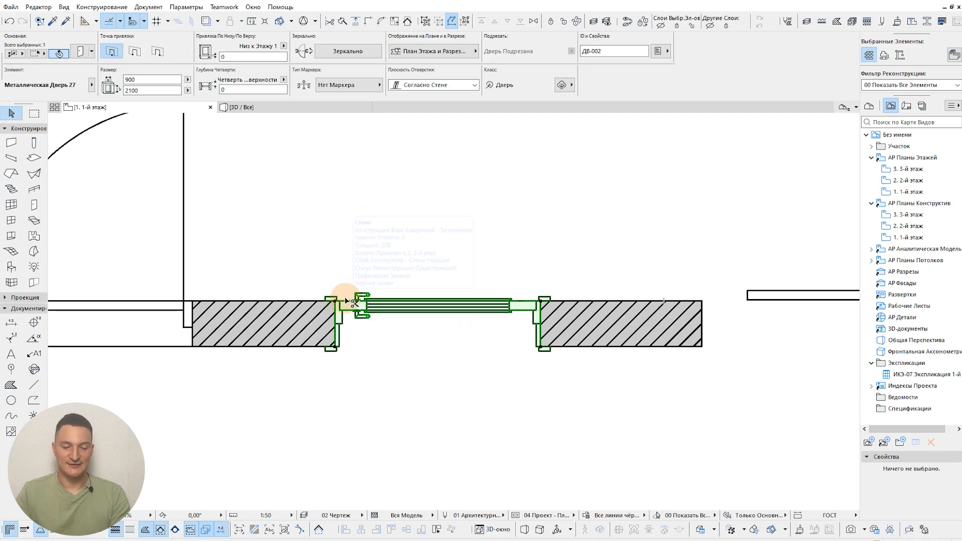
key("ctrl+t")
left_click(448, 259)
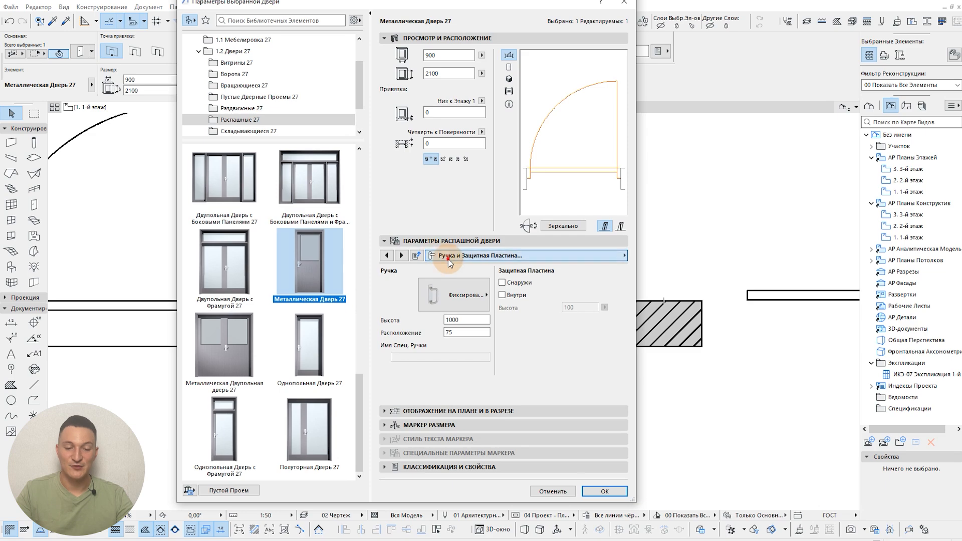
left_click(711, 301)
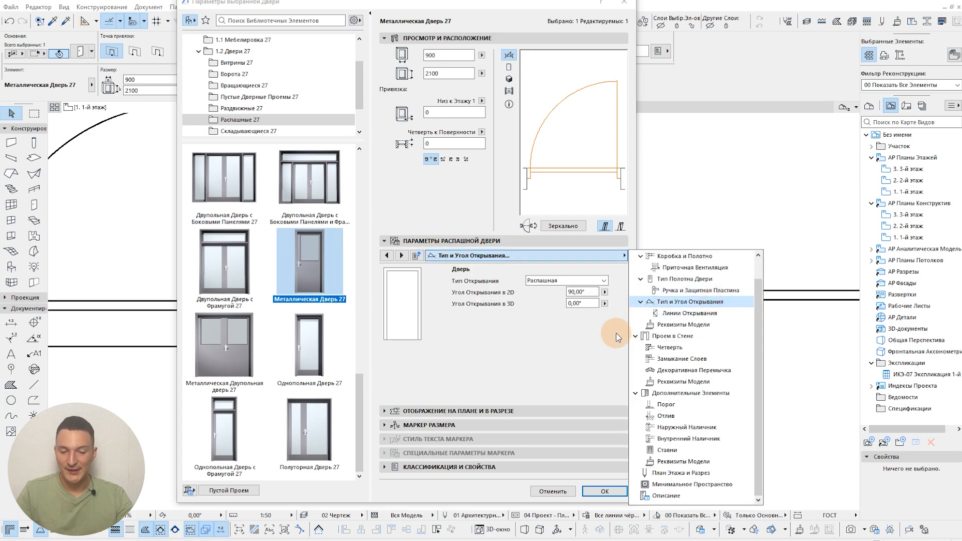
left_click(520, 297)
left_click(581, 303)
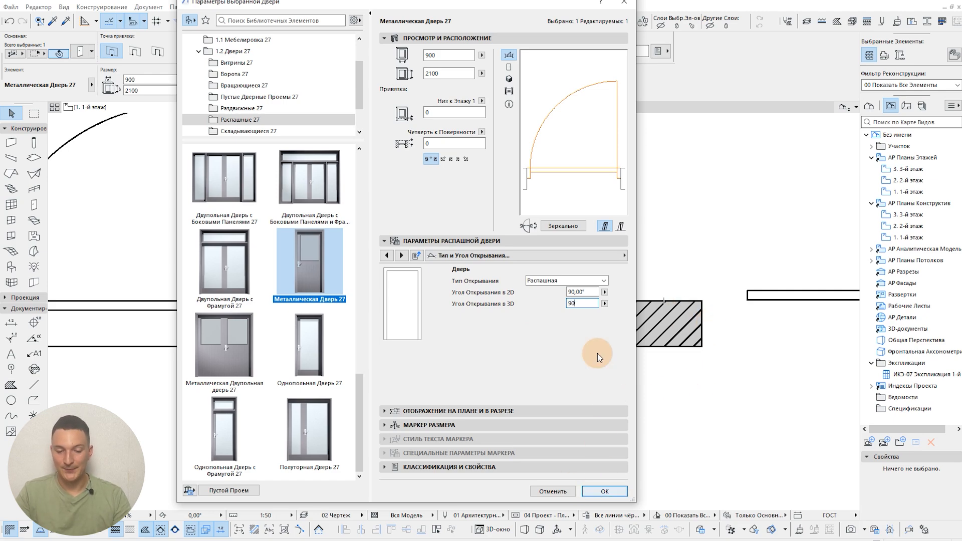
left_click(587, 304)
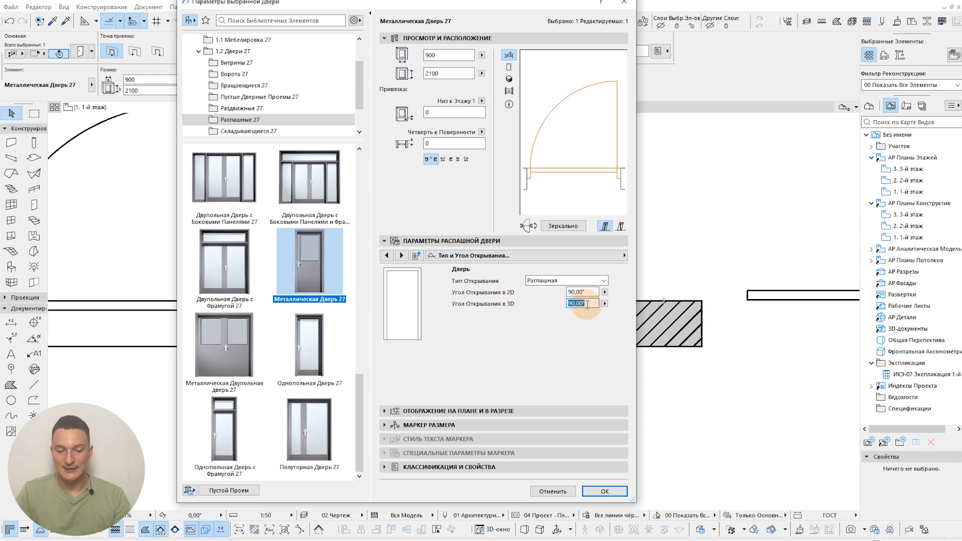
left_click(613, 493)
scroll(529, 360, "down", 2)
key("Escape")
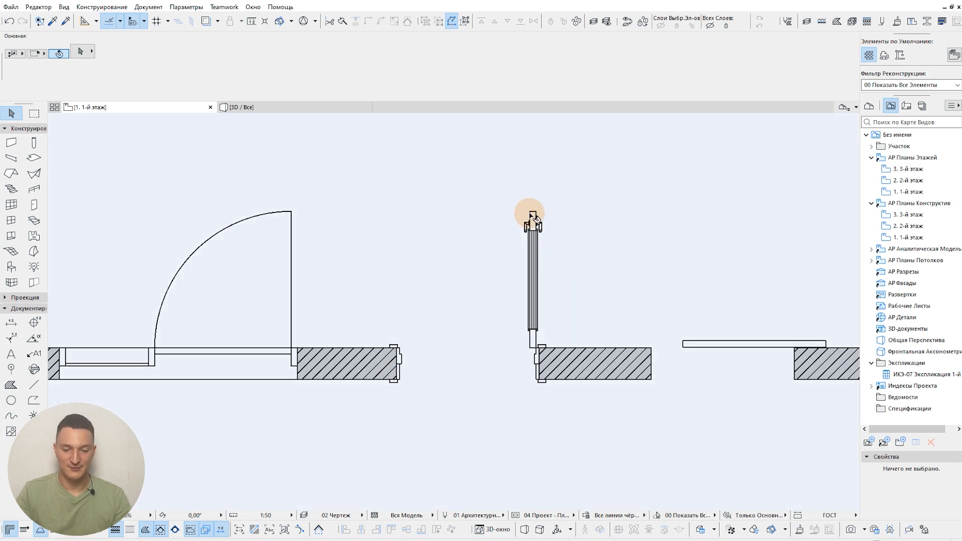
Step: Select the metal door and undo its 3D opening angle change
left_click(533, 217)
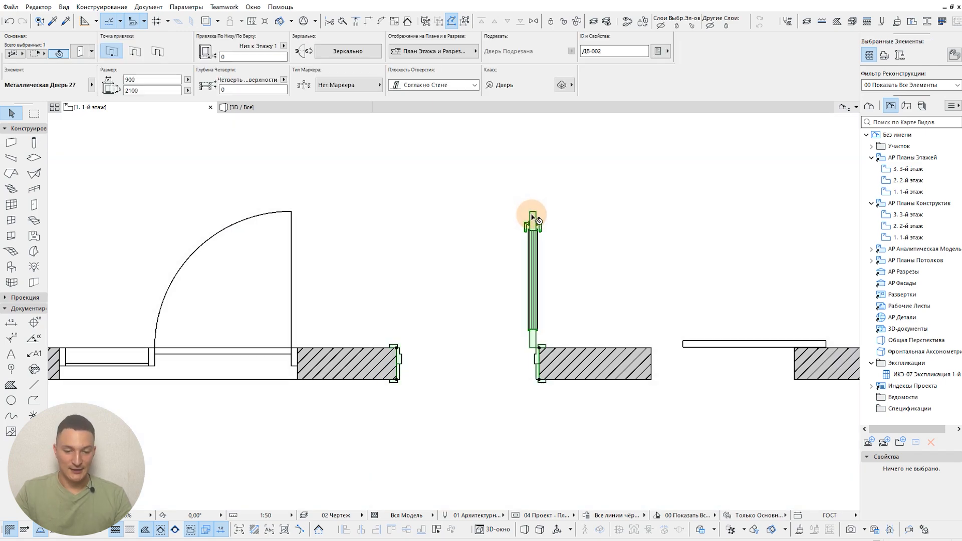
key("ctrl+z")
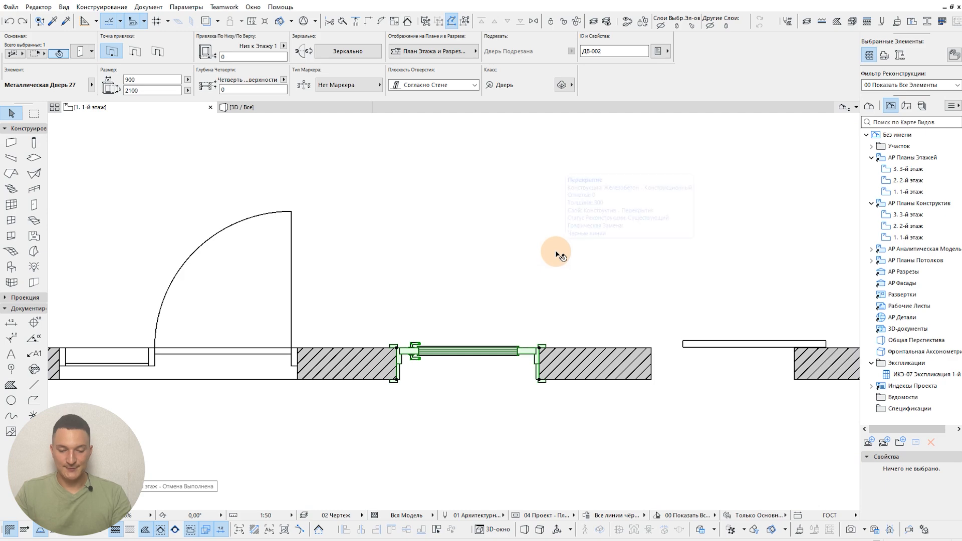
Step: Set the metal door's floor plan display to "Символический" in its plan and section settings, apply it, and clear the selection
key("ctrl+t")
left_click(577, 256)
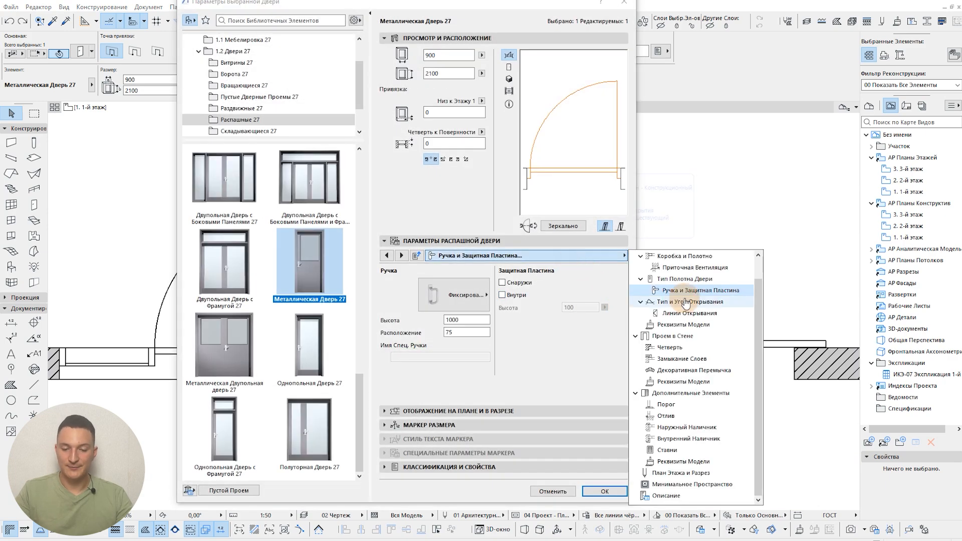
left_click(544, 241)
left_click(543, 241)
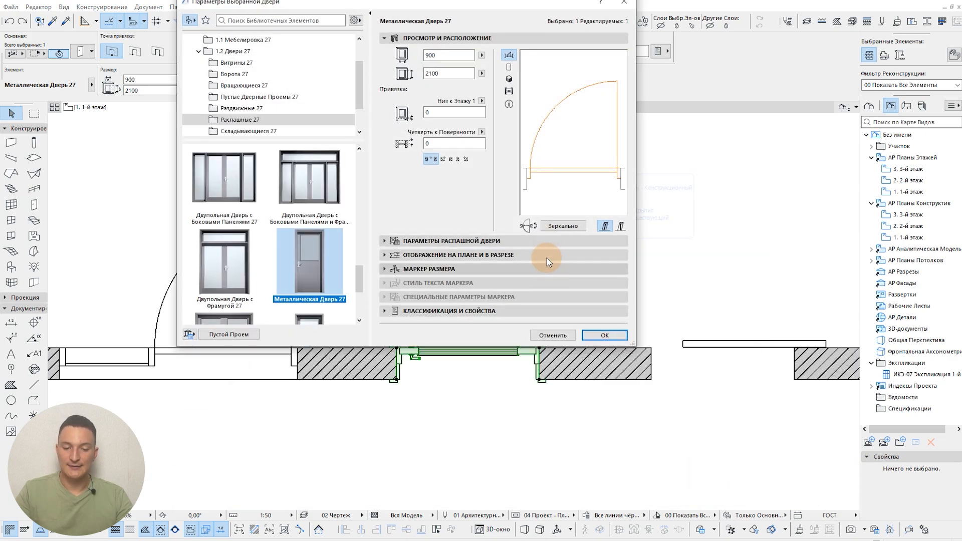
left_click(539, 254)
left_click(605, 279)
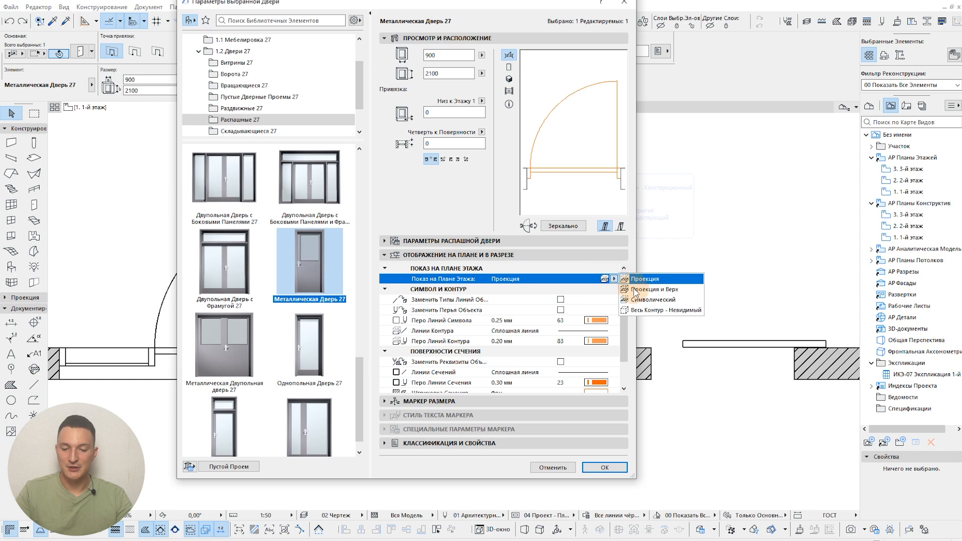
left_click(636, 302)
left_click(605, 467)
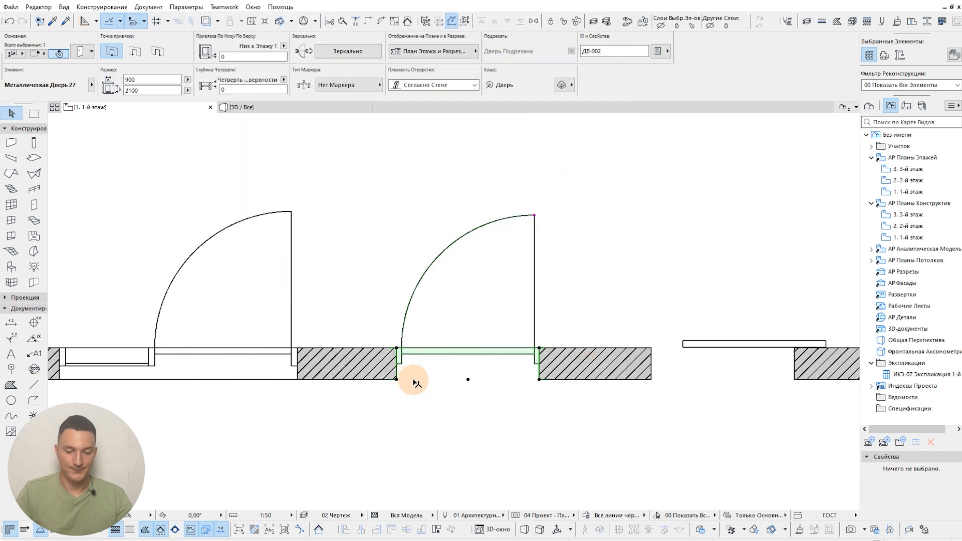
left_click(490, 362)
Step: Set the doors' floor plan symbol to "Полный - Открытое Полотно" in the symbol detail section of the model view options
scroll(488, 359, "down", 2)
scroll(532, 355, "down", 1)
middle_click_drag(618, 352, 479, 345)
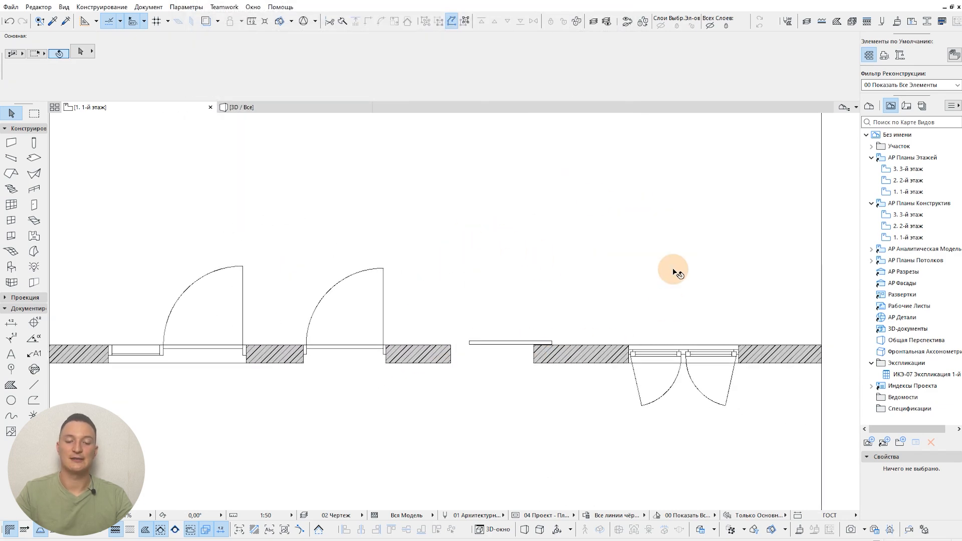
middle_click_drag(256, 295, 274, 292)
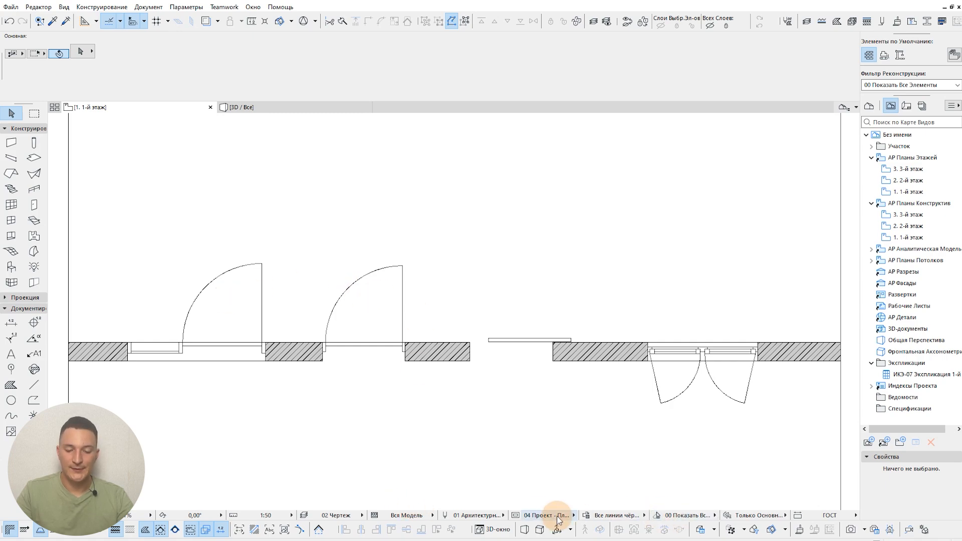
left_click(516, 515)
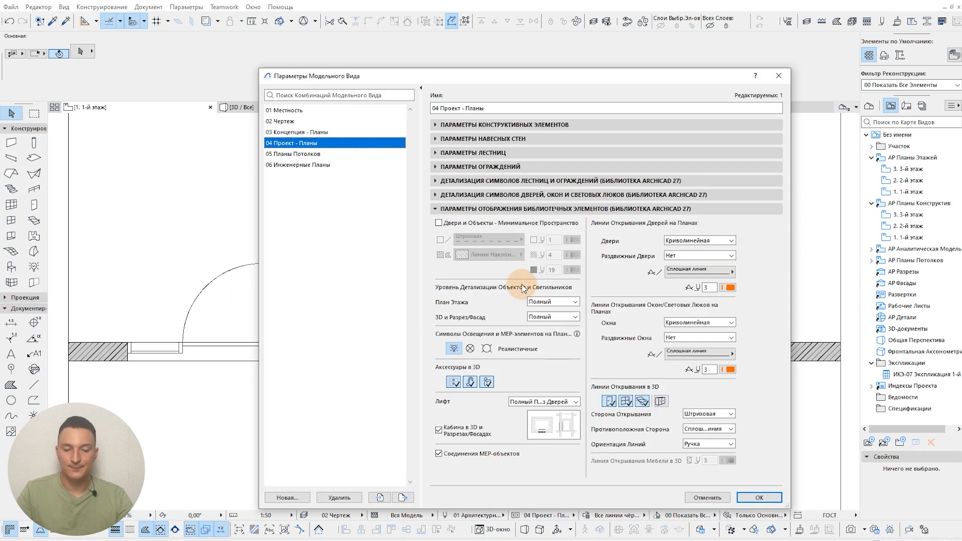
left_click(446, 208)
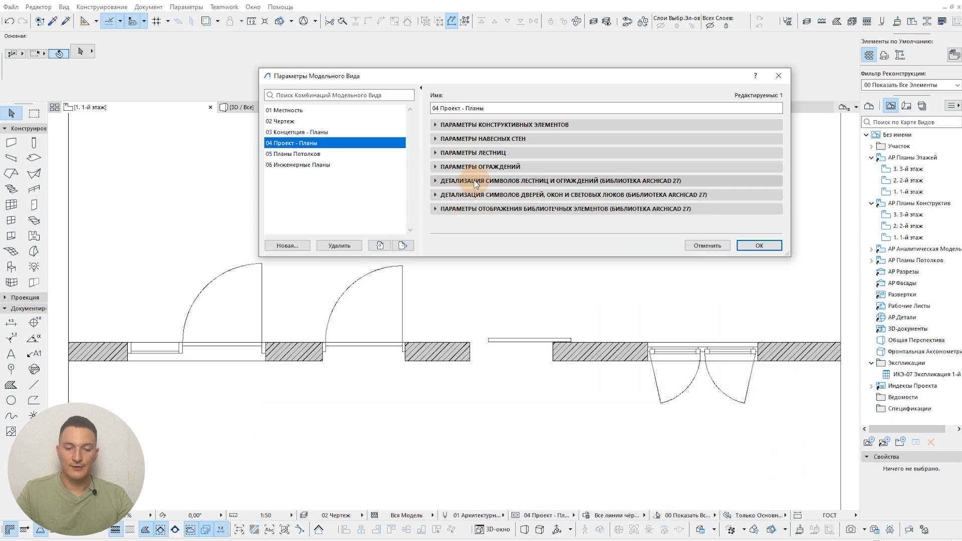
left_click(476, 197)
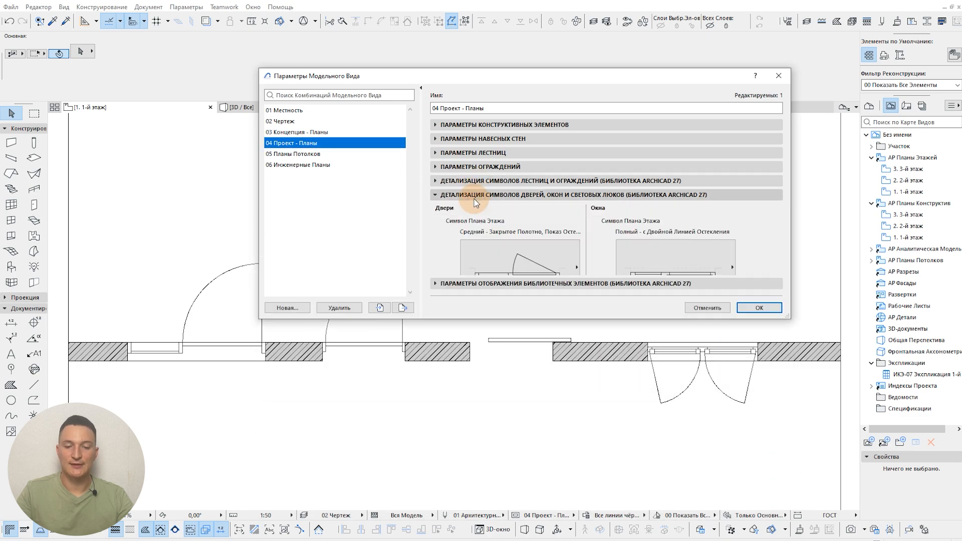
left_click(518, 275)
left_click(703, 419)
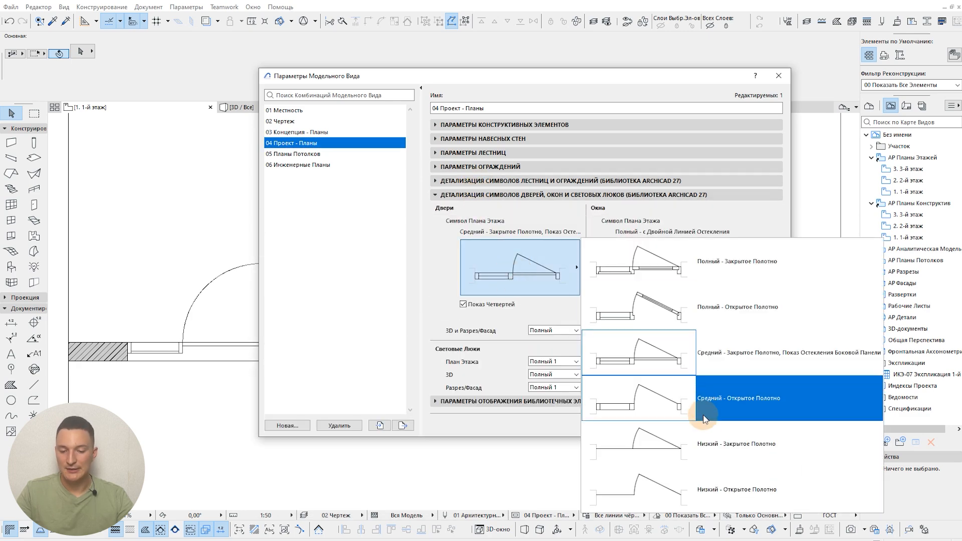
left_click(732, 293)
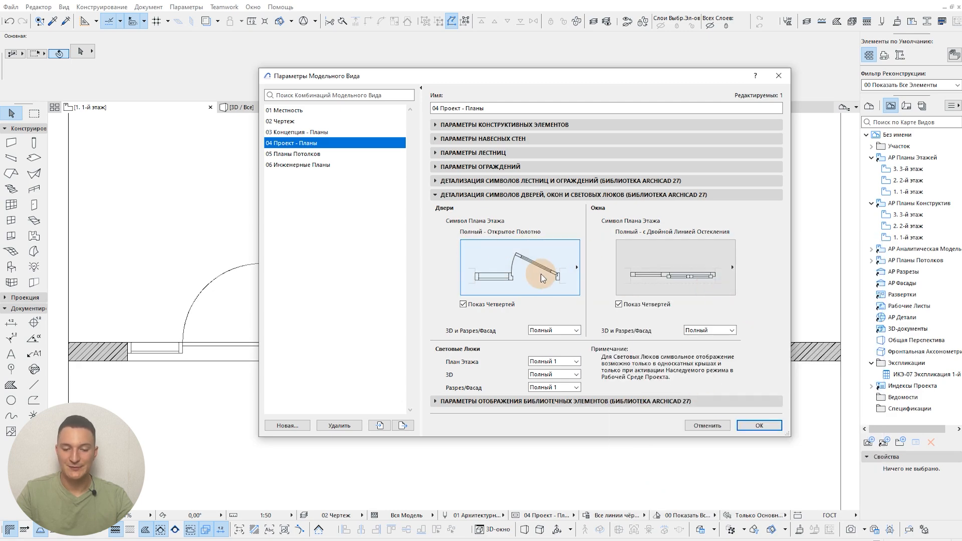
left_click(551, 194)
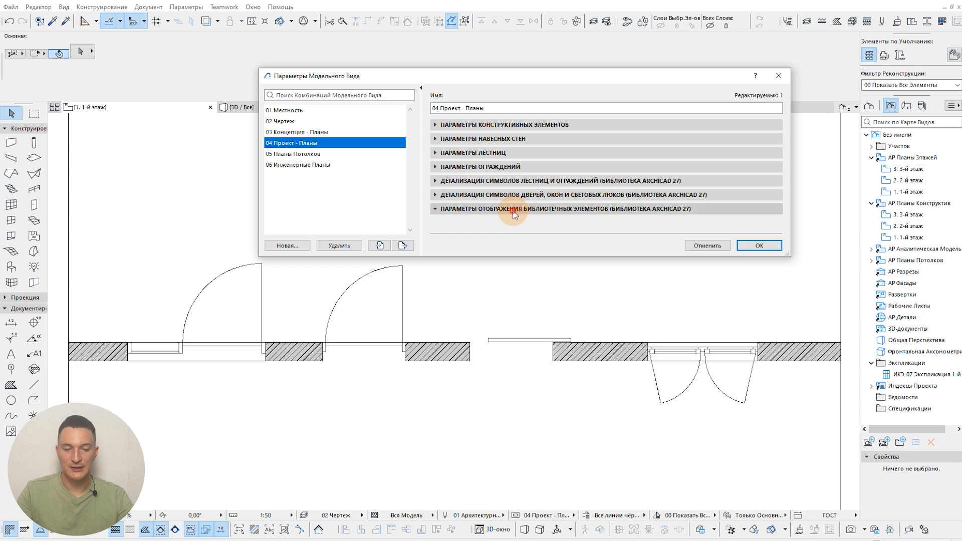
Step: Set the doors' opening lines on plans to "Прямая" in the library element display options, apply it, and inspect the door symbols
left_click(461, 209)
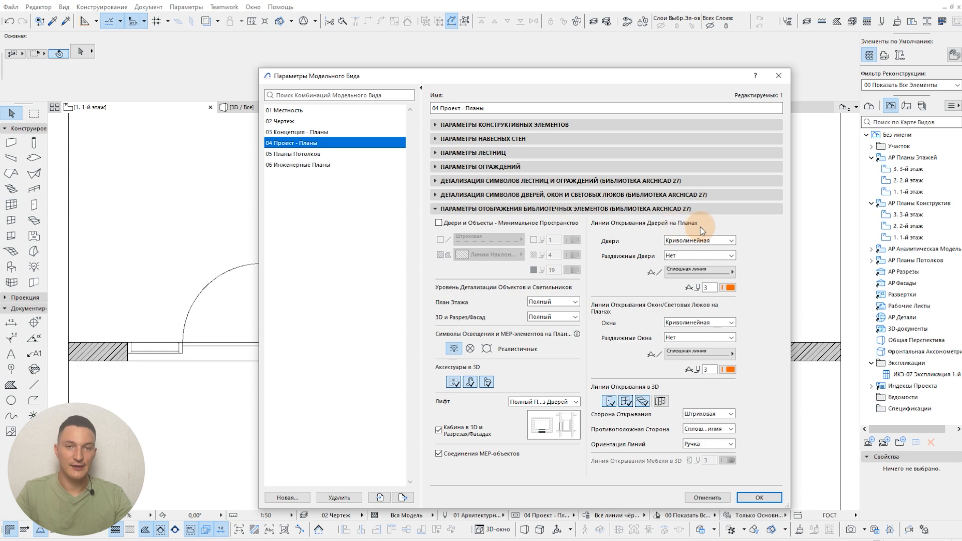
left_click(700, 242)
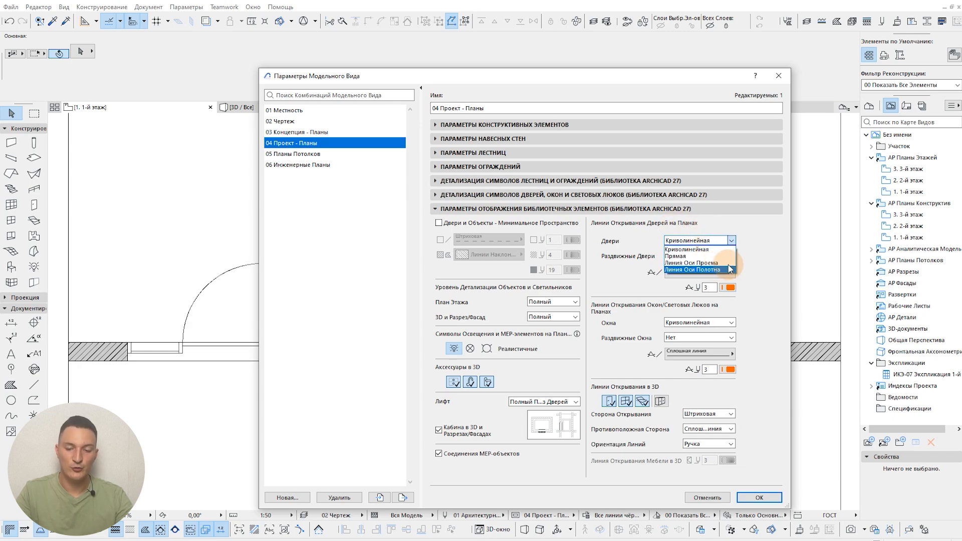
left_click(583, 76)
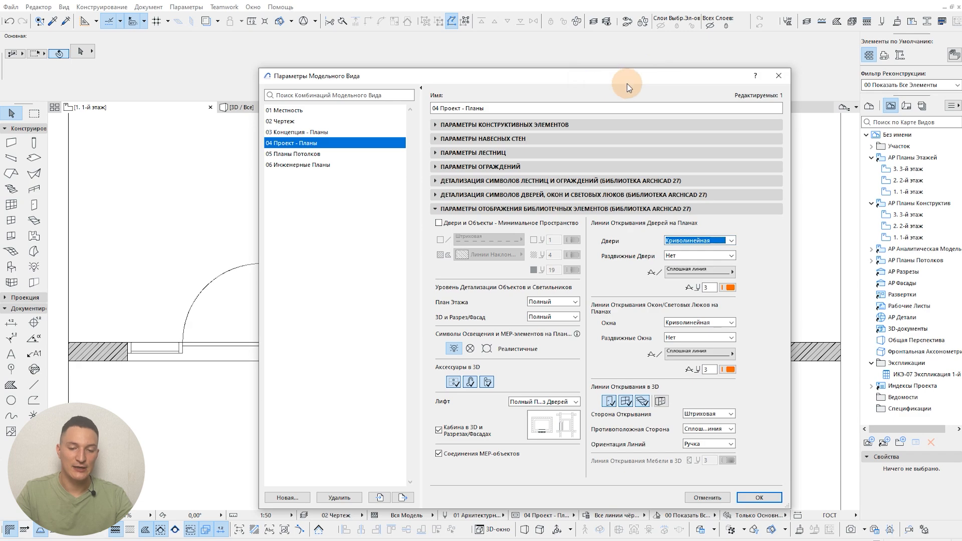
left_click_drag(627, 83, 878, 34)
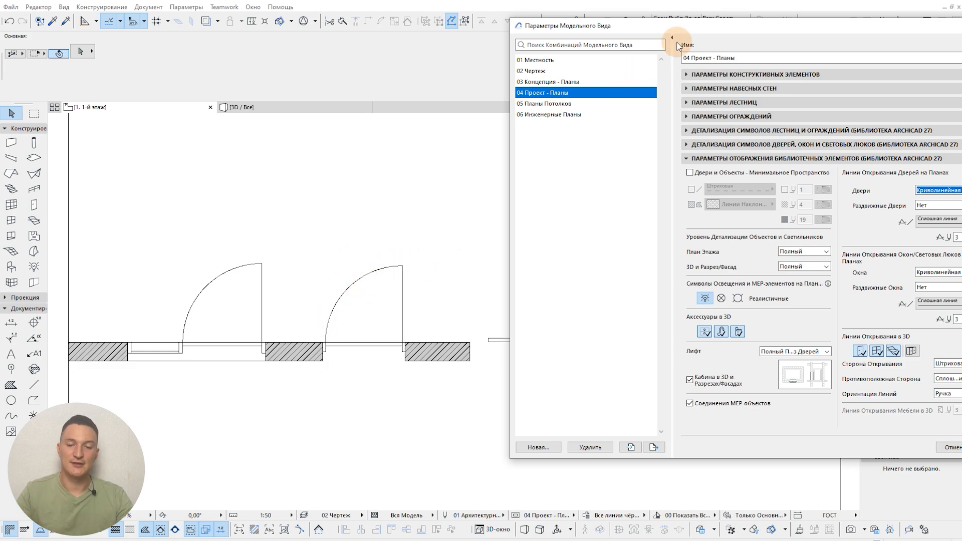
left_click_drag(681, 31, 472, 40)
left_click(742, 202)
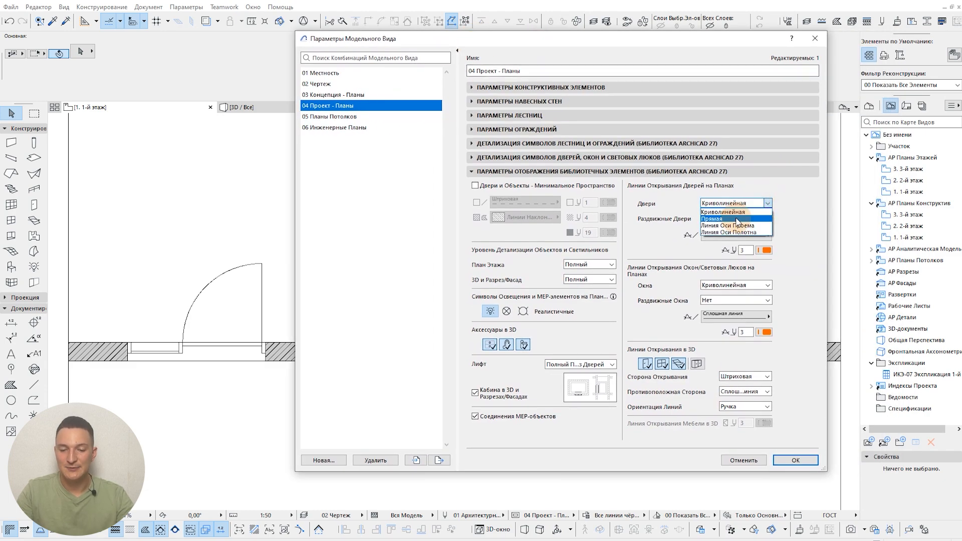
left_click(735, 218)
left_click(795, 460)
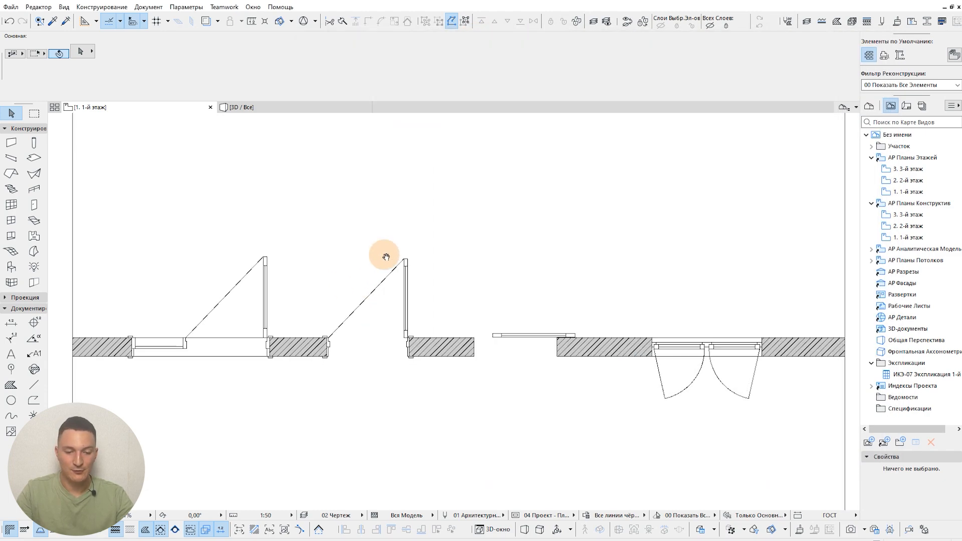
scroll(277, 180, "up", 2)
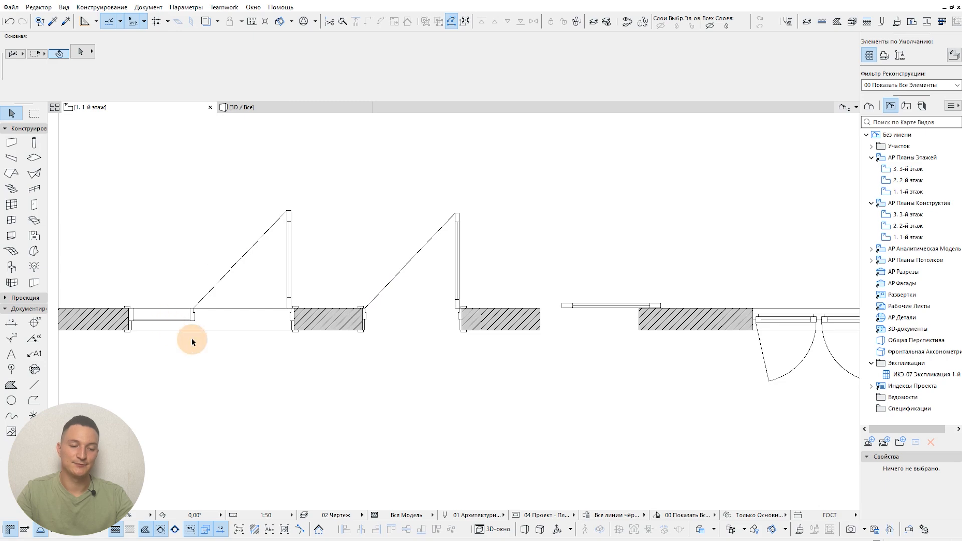
Step: Set the doors' opening lines on plans to "Линия Оси Проема" in the library element display options and apply it
left_click(515, 516)
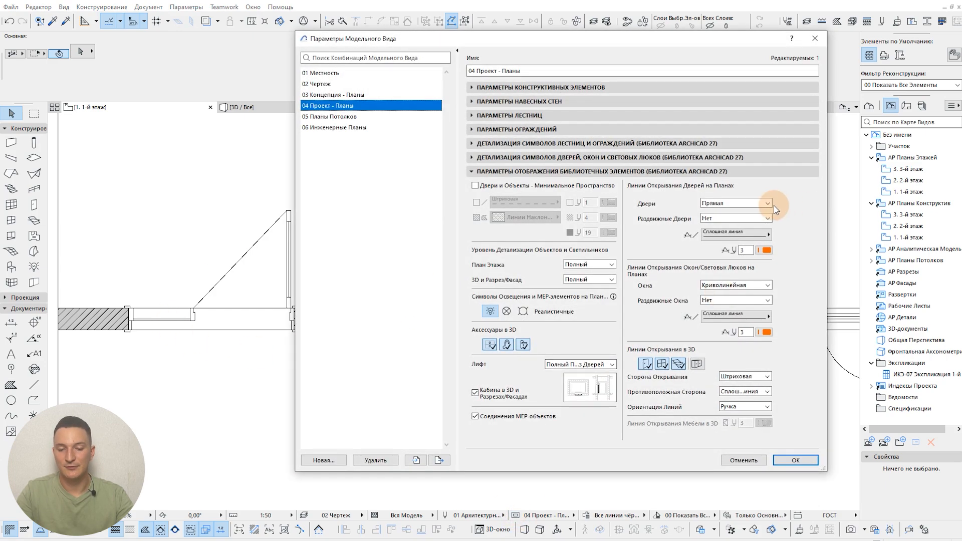
left_click(771, 204)
left_click(736, 226)
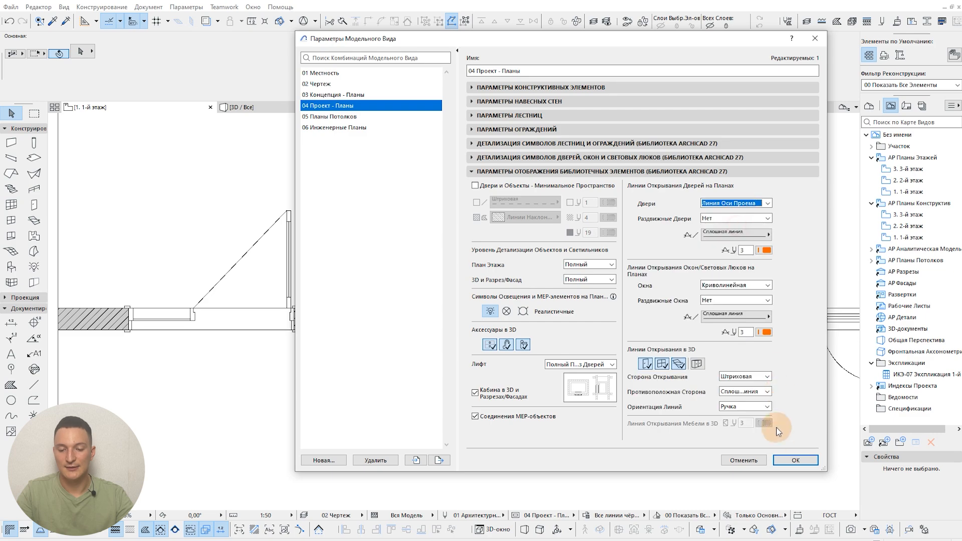
left_click(795, 459)
key("Escape")
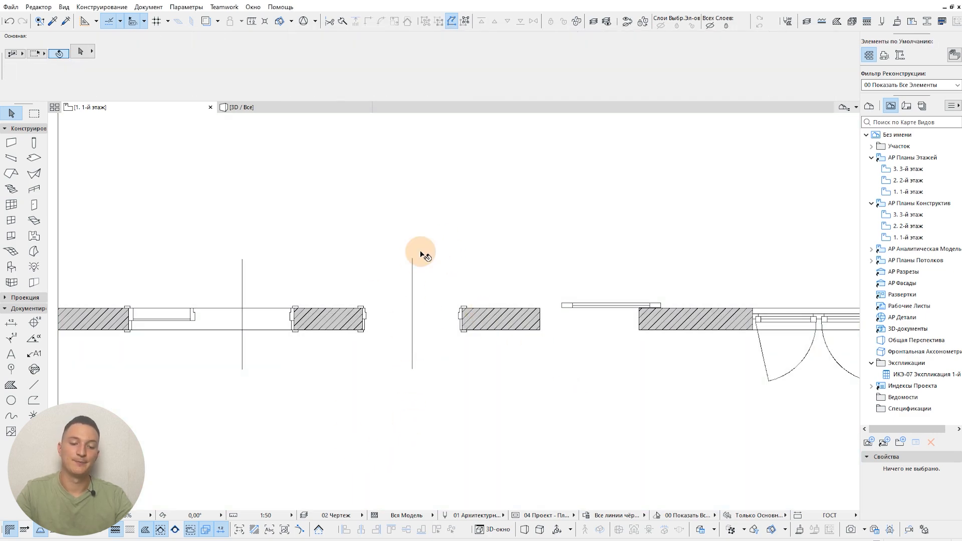
Step: Set the doors' opening lines on plans to "Криволинейная" in the model view options and apply it
left_click(518, 515)
left_click(732, 204)
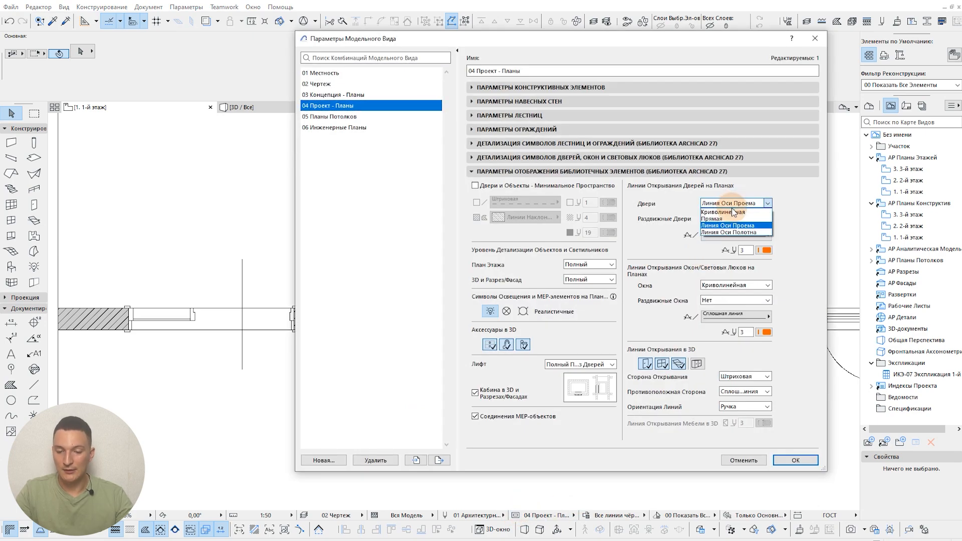
left_click(733, 214)
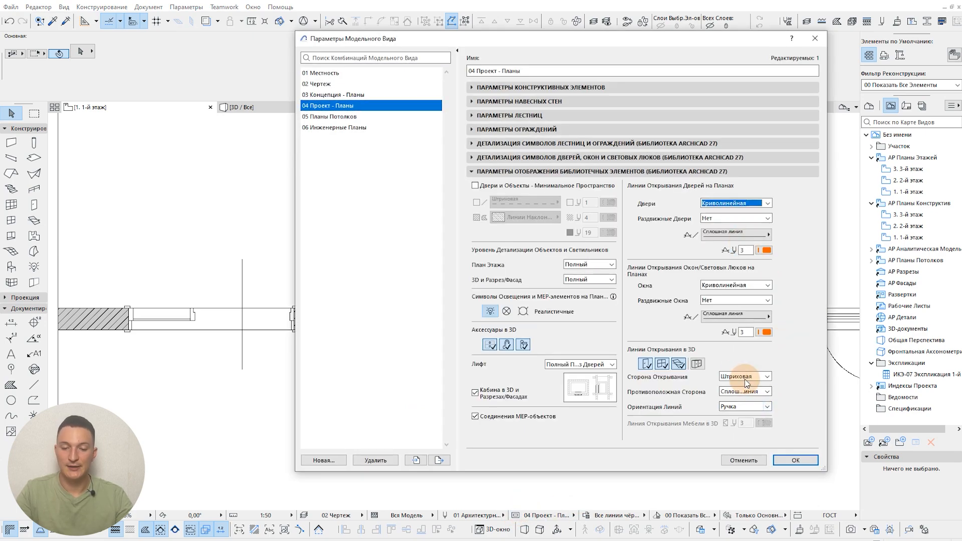
left_click(794, 461)
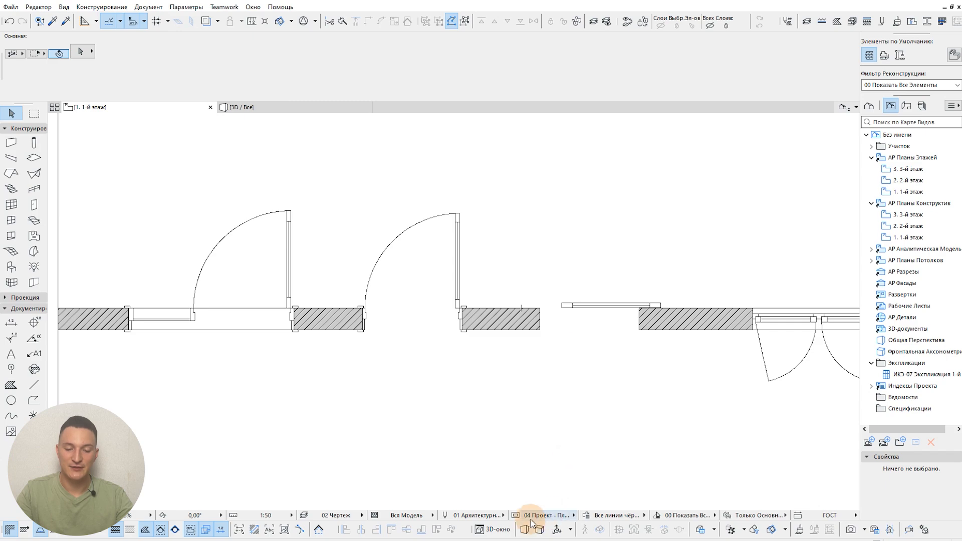
Step: Set the sliding doors' opening lines on plans to "Стрелка" in the model view options and apply it
left_click(516, 515)
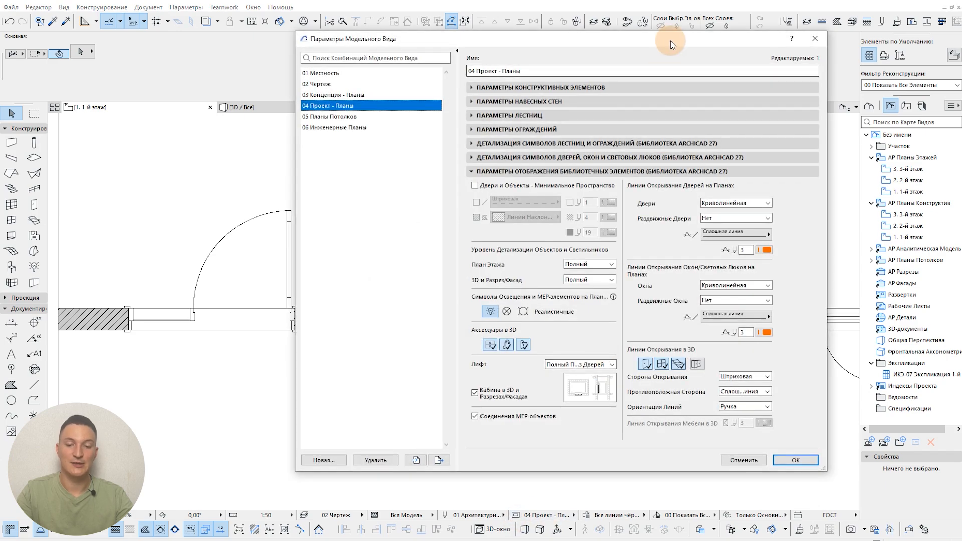
left_click_drag(618, 44, 596, 40)
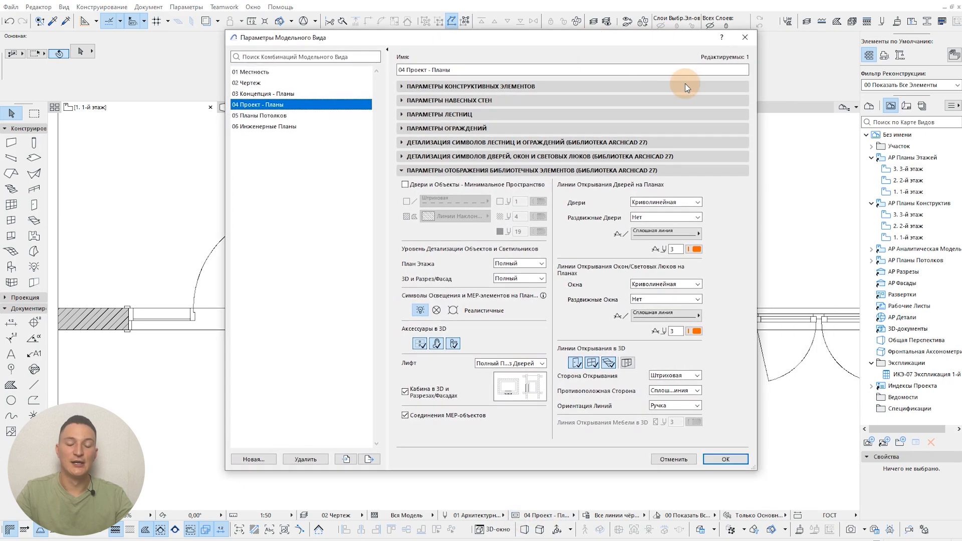
left_click(653, 220)
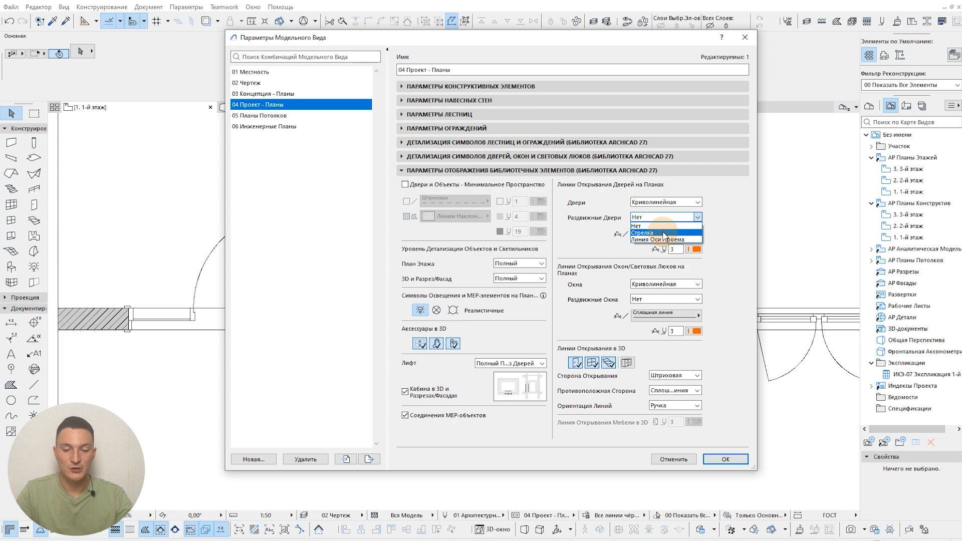
left_click(651, 40)
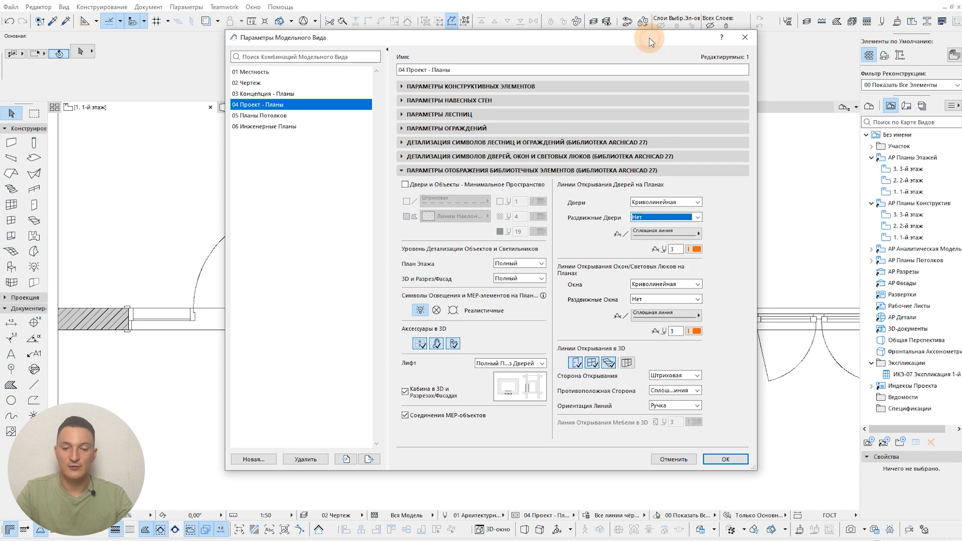
left_click_drag(651, 40, 334, 57)
left_click(348, 233)
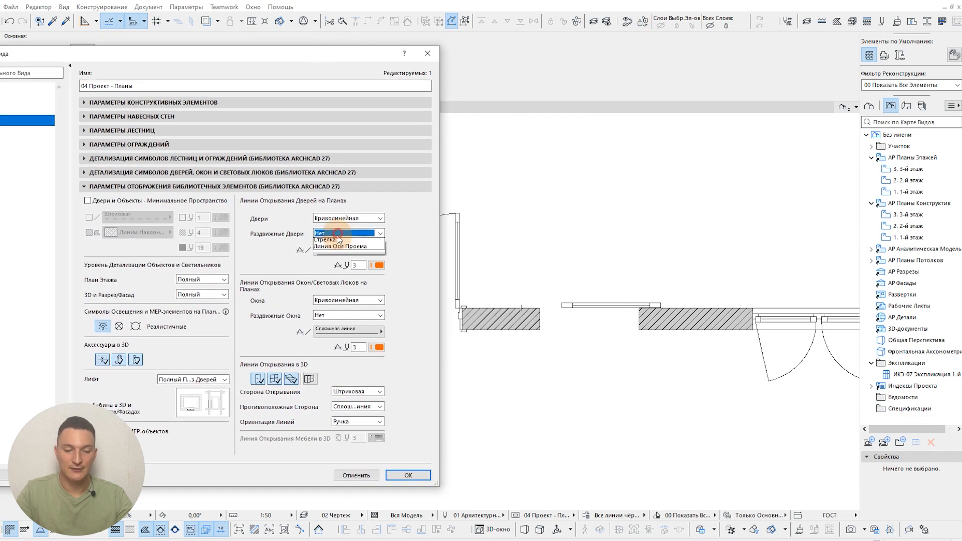
left_click(336, 249)
left_click(411, 474)
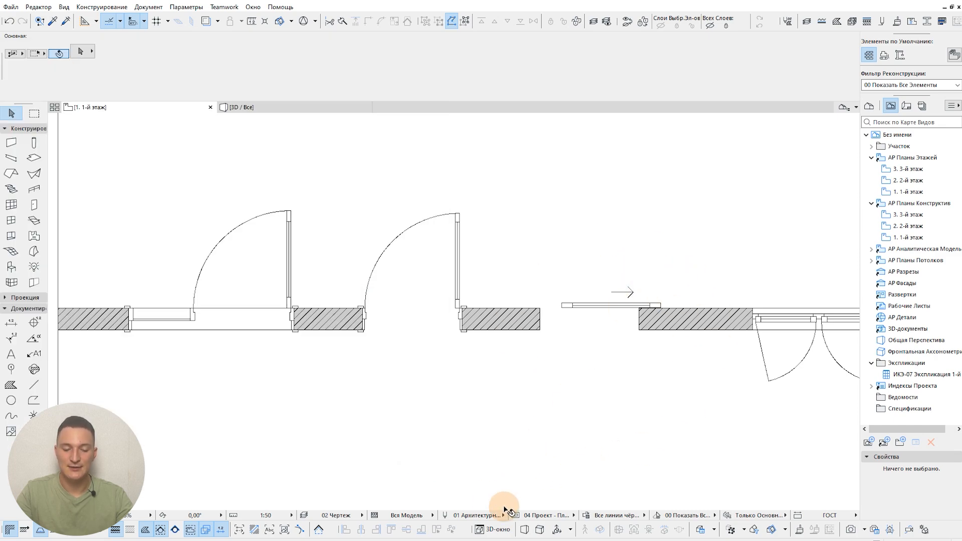
Step: Set the sliding doors' opening lines on plans to "Линия Оси Проема" and apply it
left_click(514, 516)
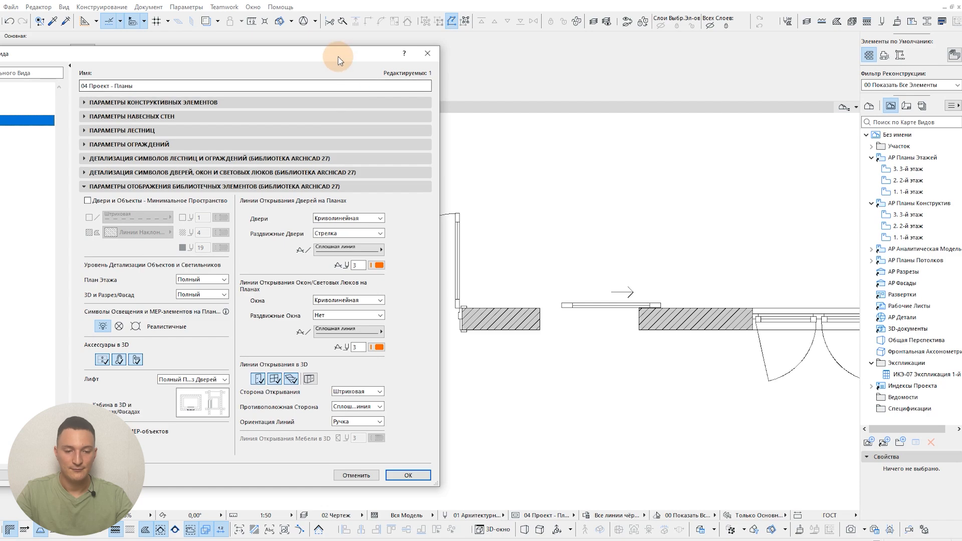
left_click(510, 224)
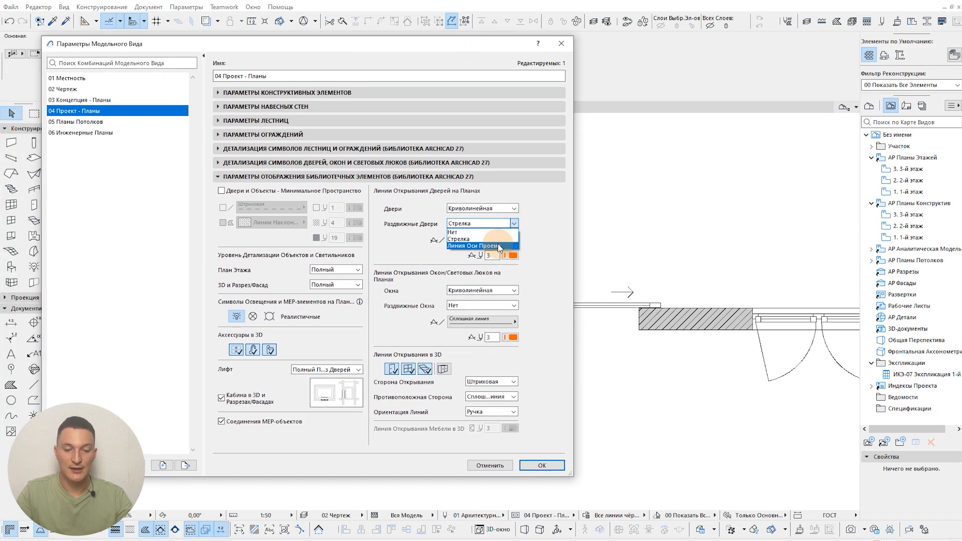
left_click(498, 246)
left_click(542, 465)
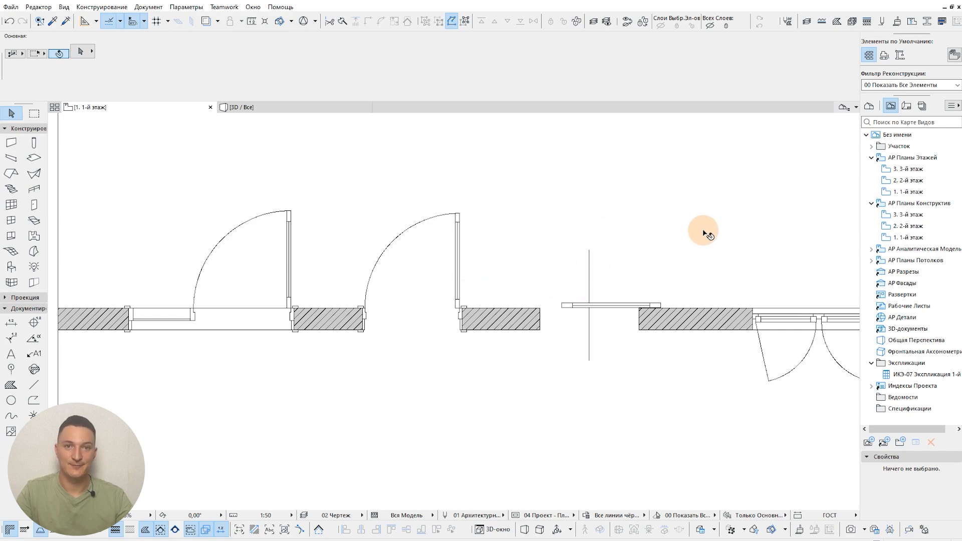
Step: Set the sliding doors' opening lines on plans to "Нет" in the library element display options
left_click(511, 516)
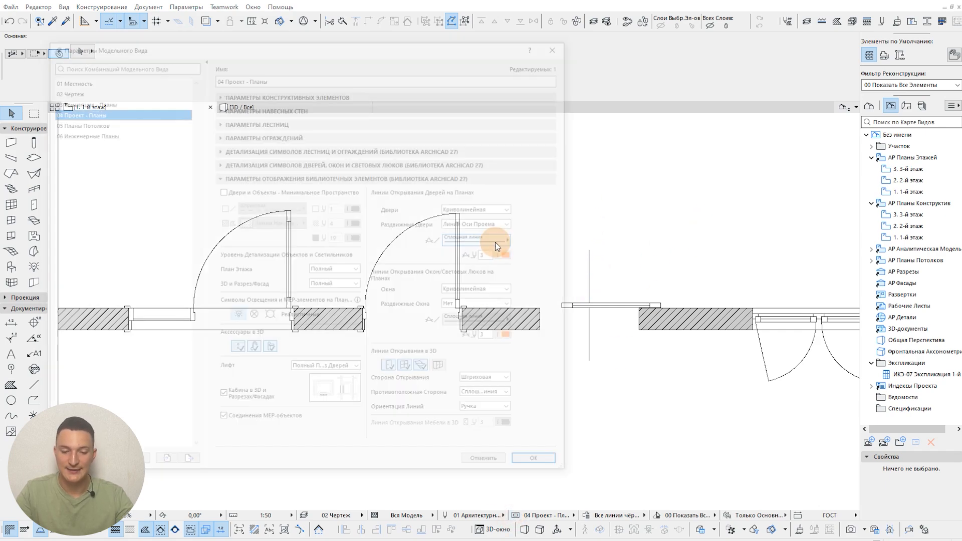
left_click(499, 224)
left_click(476, 230)
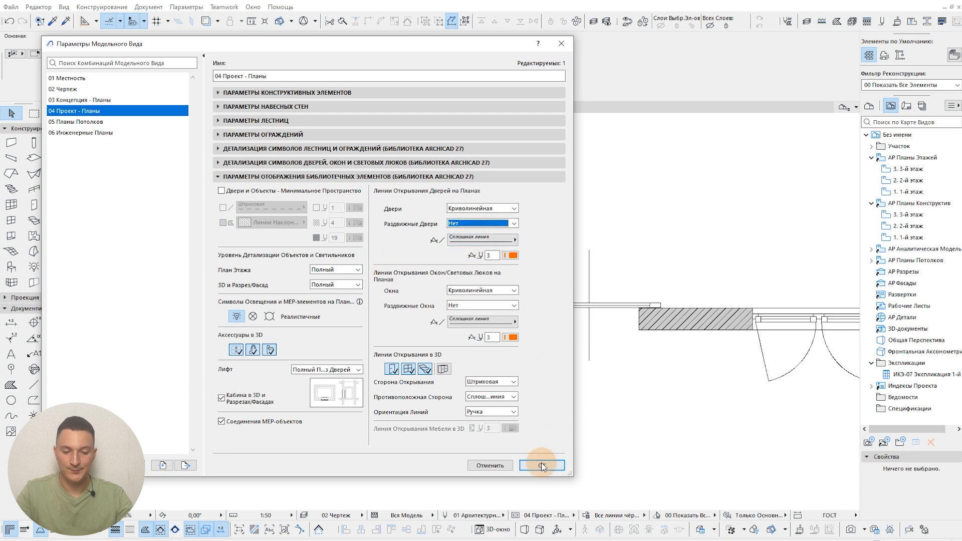
Step: Set the line type of the doors' opening lines on plans to "Невидимая" and apply the model view options
left_click_drag(498, 47, 942, 34)
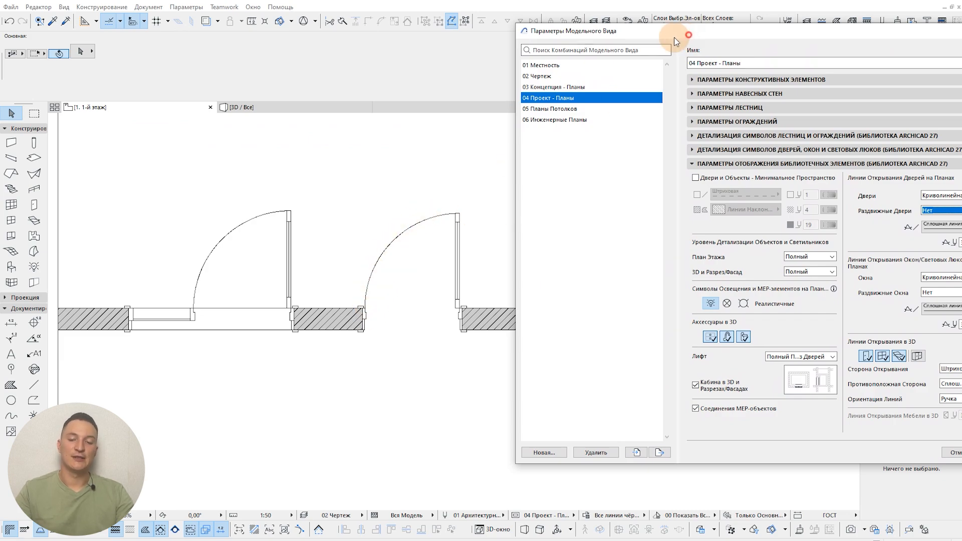
left_click_drag(674, 37, 523, 31)
left_click(786, 221)
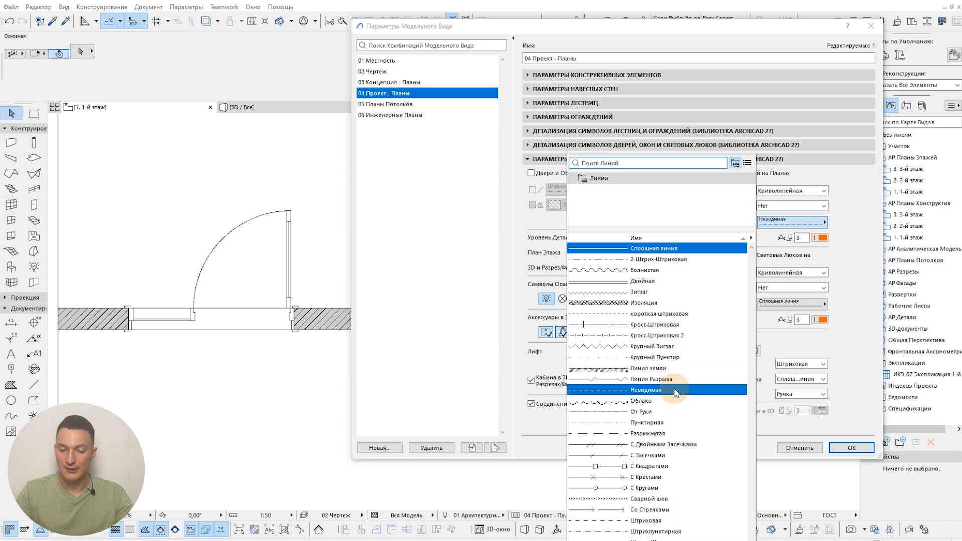
left_click(673, 391)
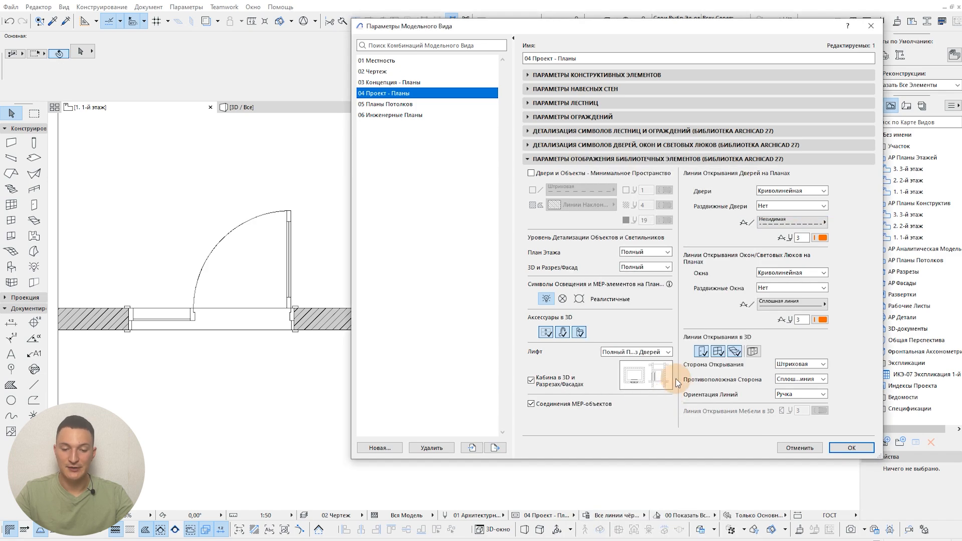
left_click(860, 449)
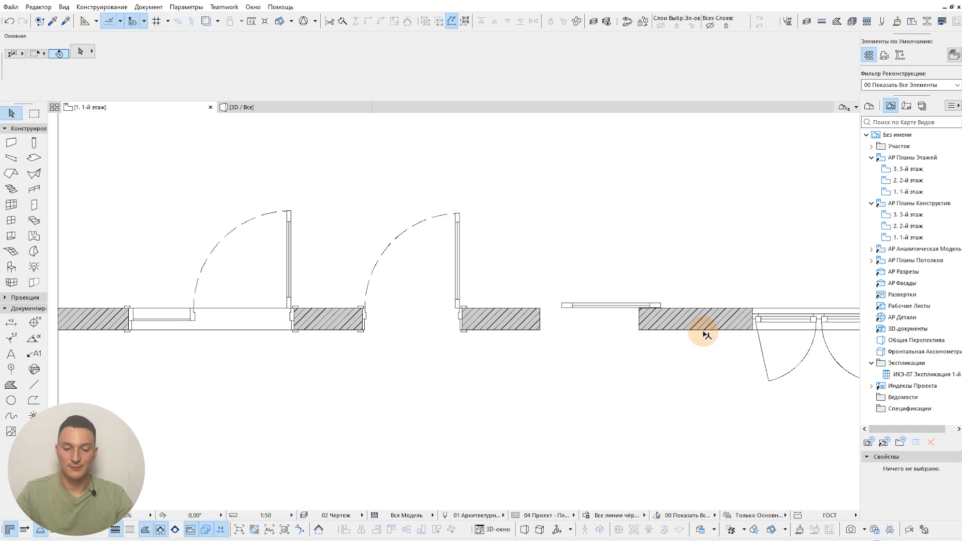
Step: Close the model view options without changes and switch to the 3D view facing the doors and window
middle_click_drag(703, 331, 648, 325)
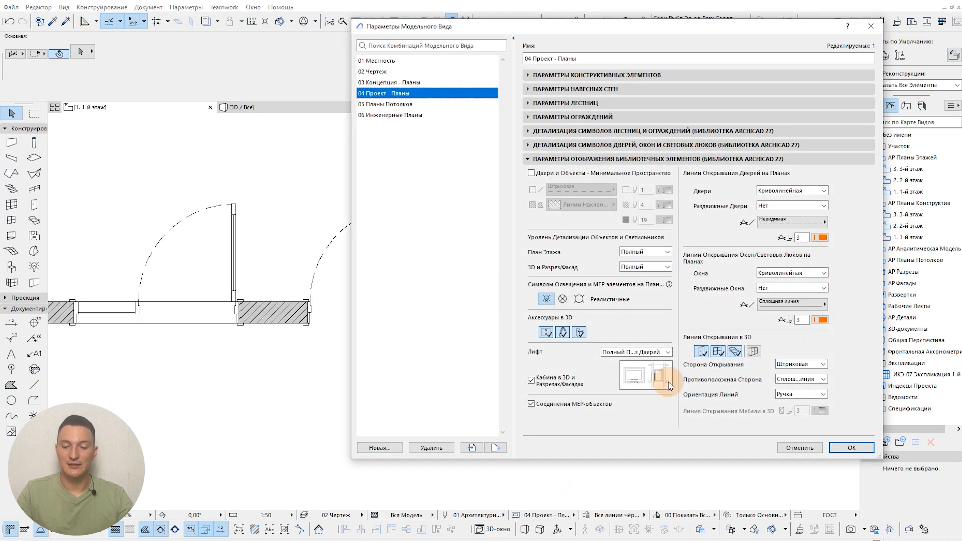
left_click(810, 450)
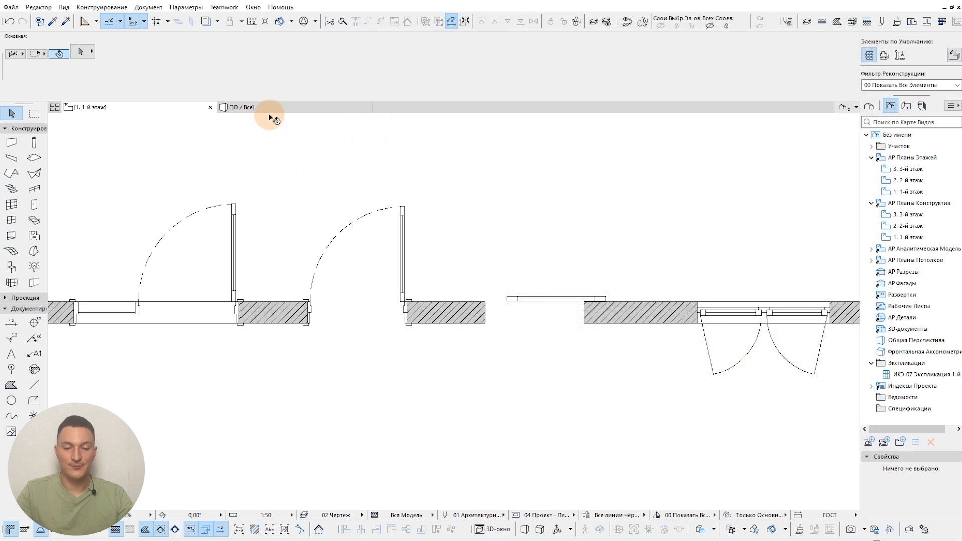
left_click(266, 108)
middle_click_drag(477, 254, 505, 283)
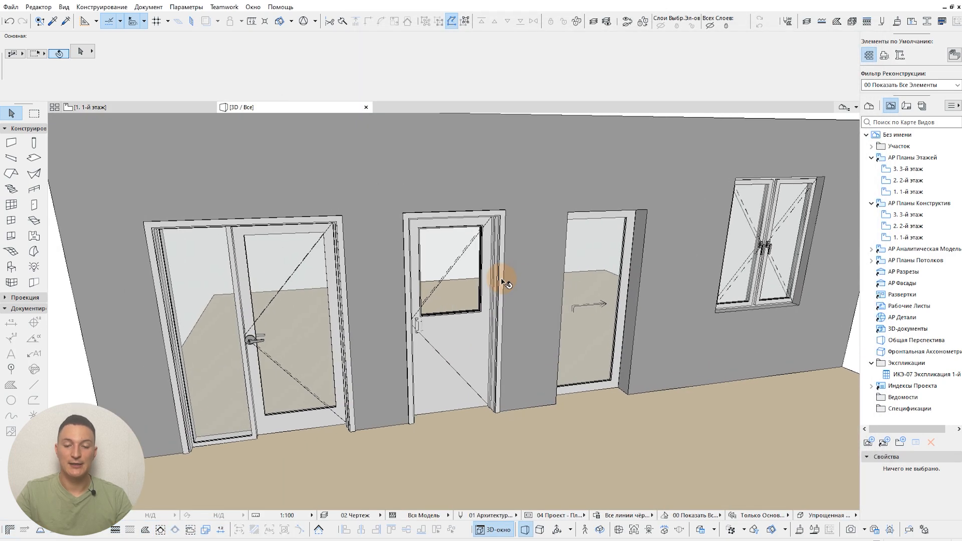
Step: Try the 3D opening line toggles in the model view options, switching the furniture lines on and off again
left_click(528, 514)
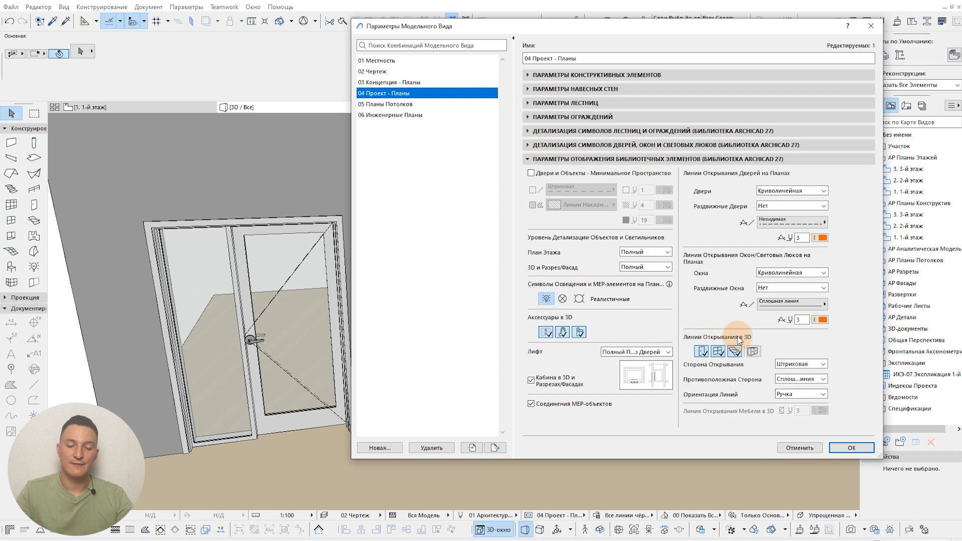
left_click_drag(703, 27, 817, 21)
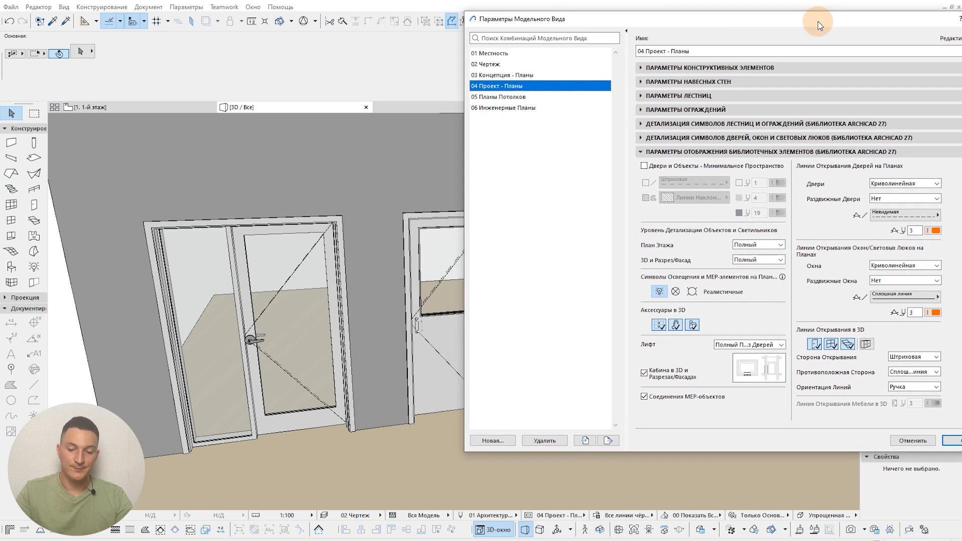
left_click(816, 344)
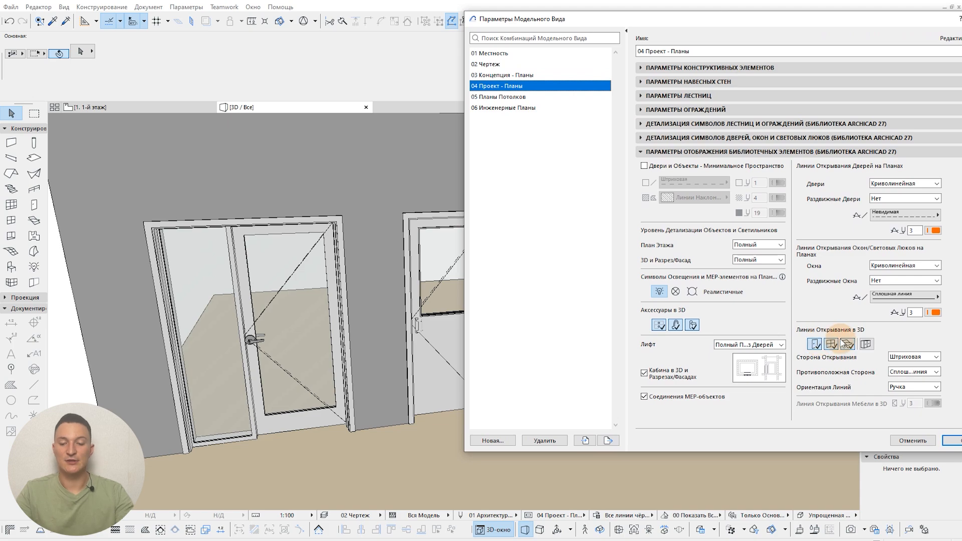
left_click(866, 345)
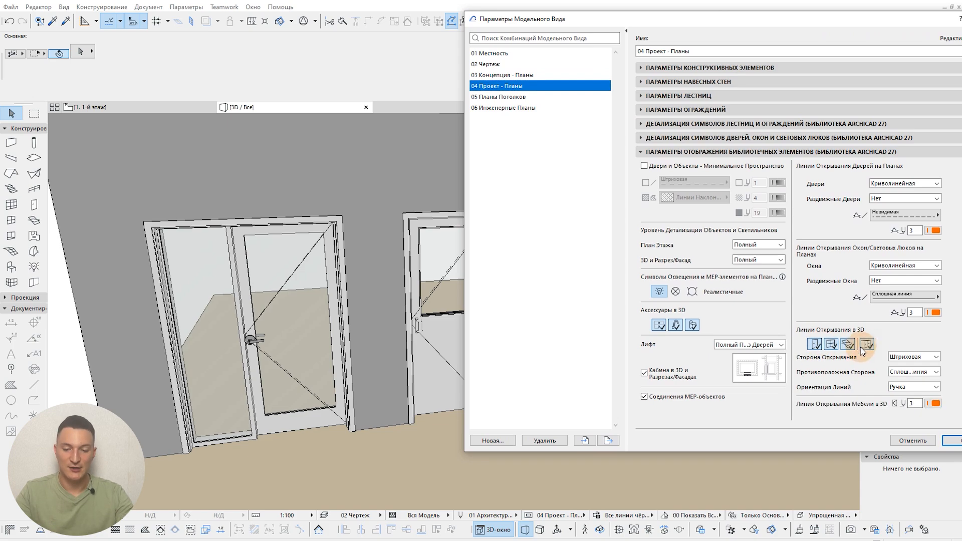
left_click(867, 344)
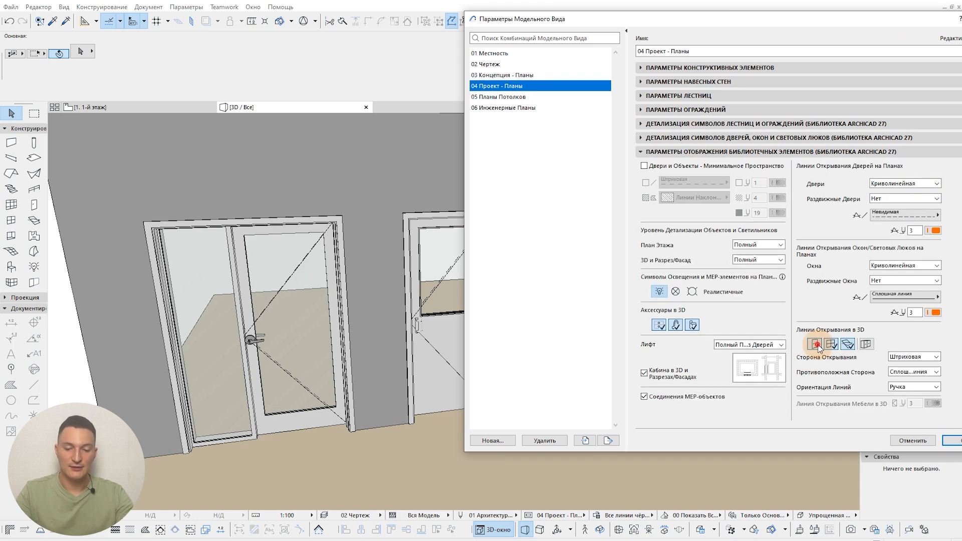
left_click(815, 344)
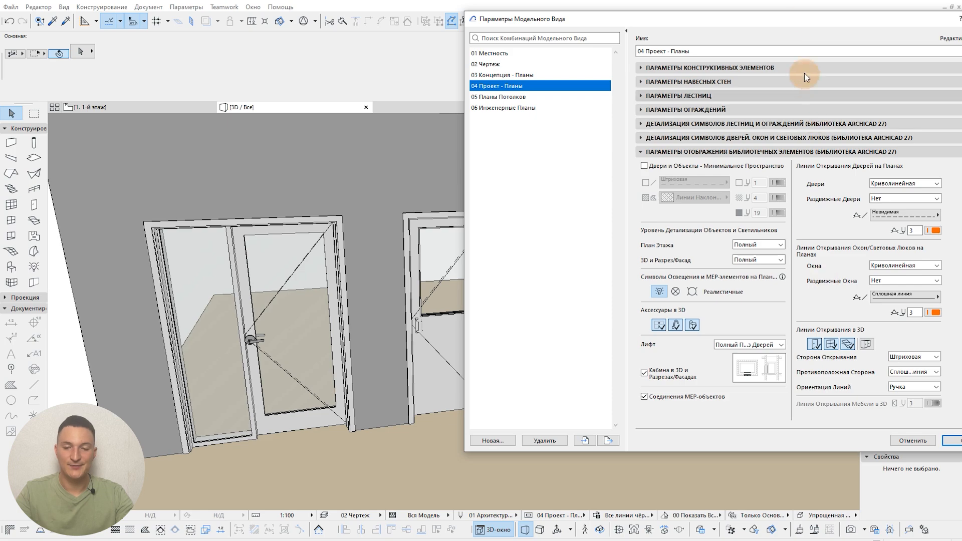
Step: Turn off the 3D opening lines for doors in the model view options and apply the change
left_click_drag(804, 18, 720, 28)
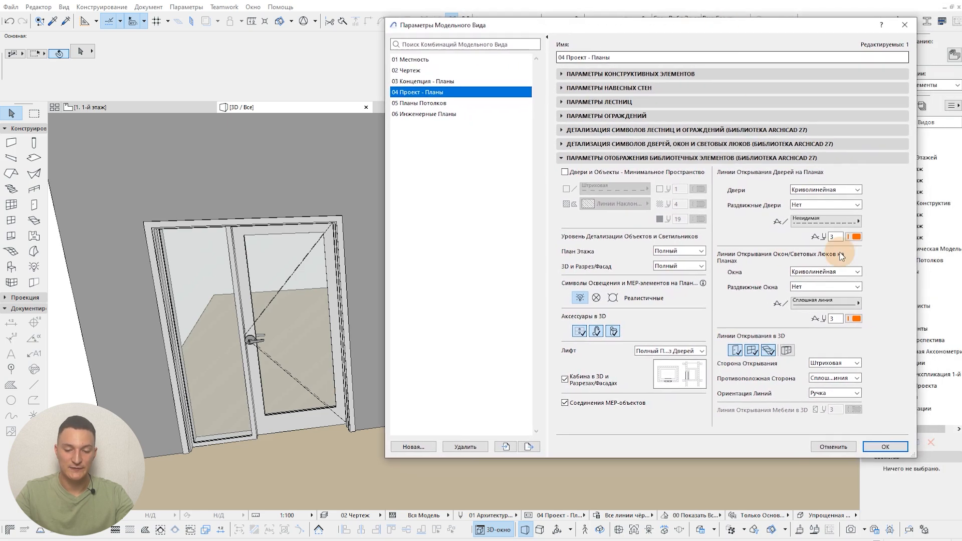
left_click(735, 351)
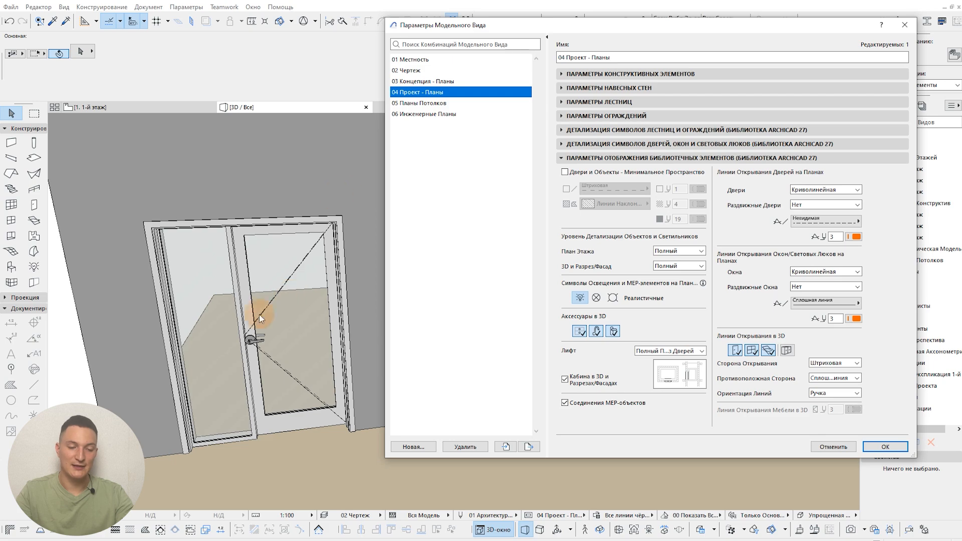
left_click(735, 350)
left_click(884, 446)
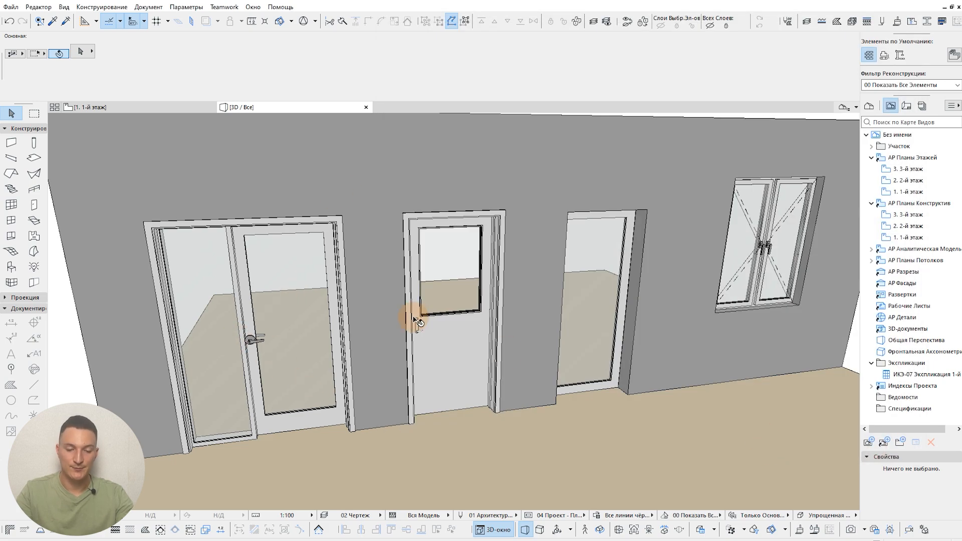
Step: Turn the doors' 3D opening lines back on, look through the line type and orientation choices, and apply the model view options
left_click(528, 516)
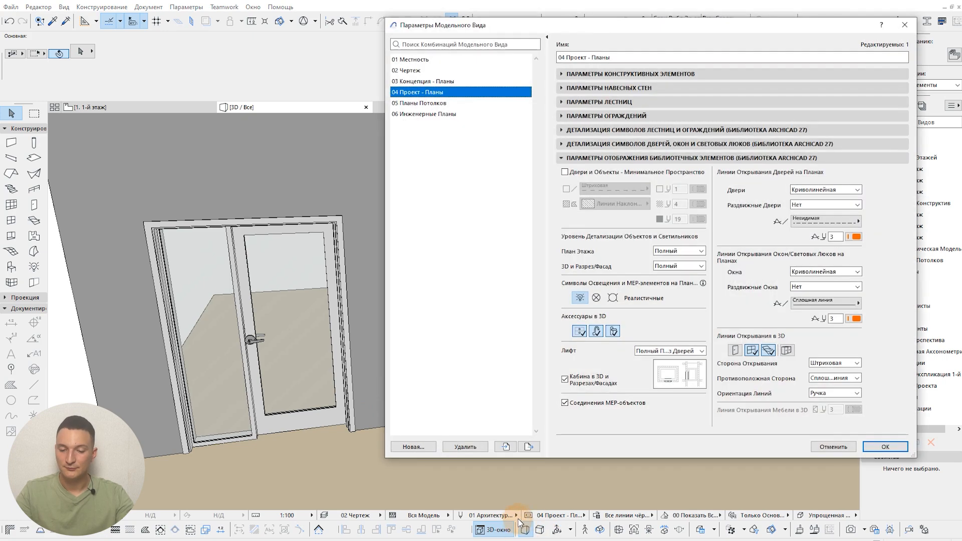
left_click(736, 349)
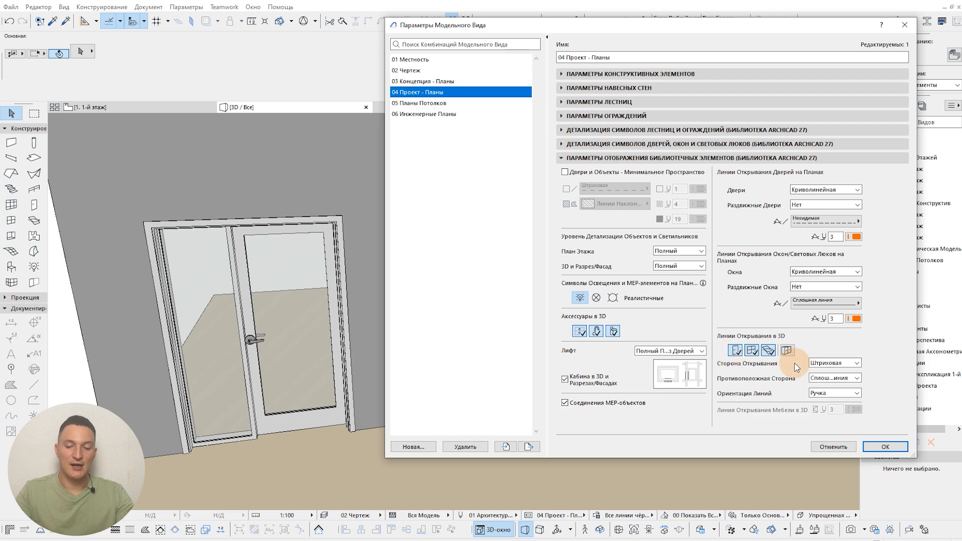
left_click(829, 365)
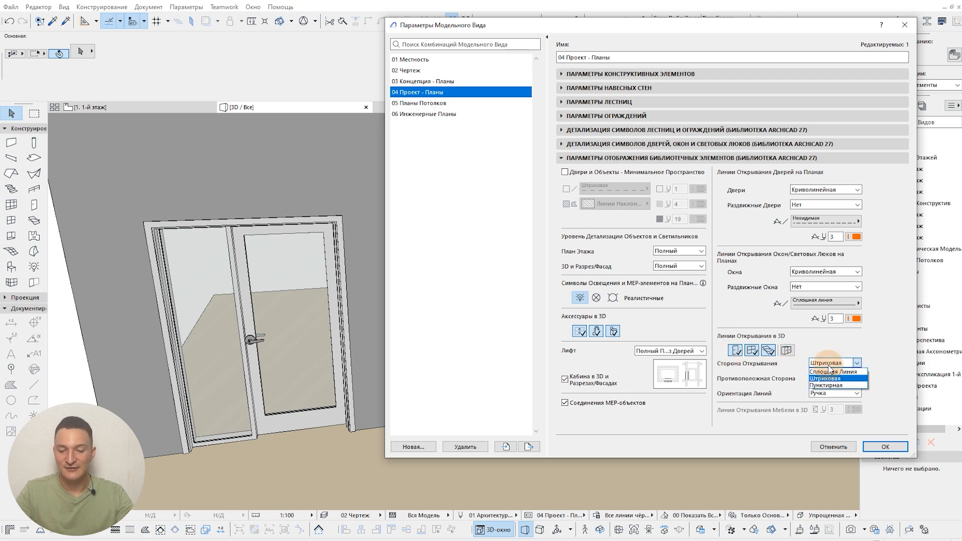
left_click(827, 365)
left_click(827, 364)
left_click(824, 360)
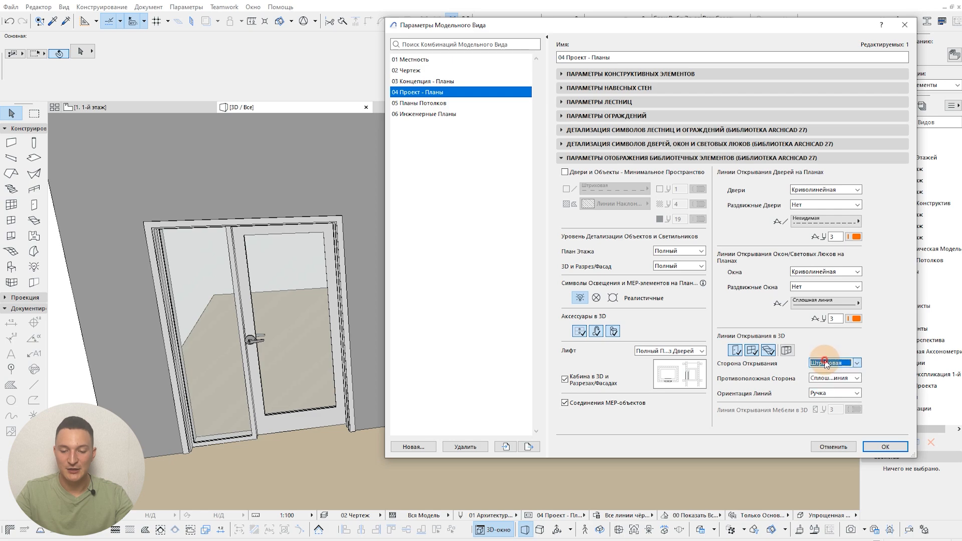
left_click(831, 379)
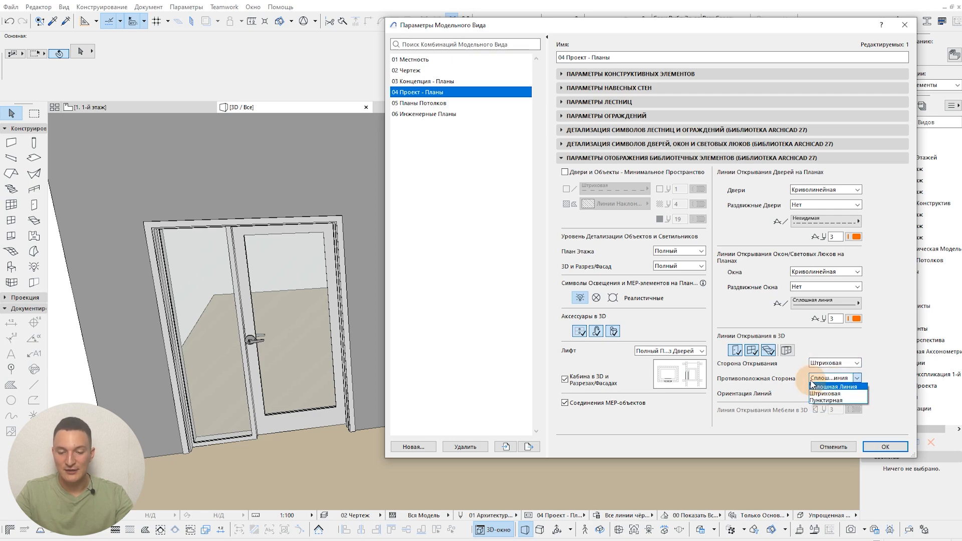
left_click(776, 378)
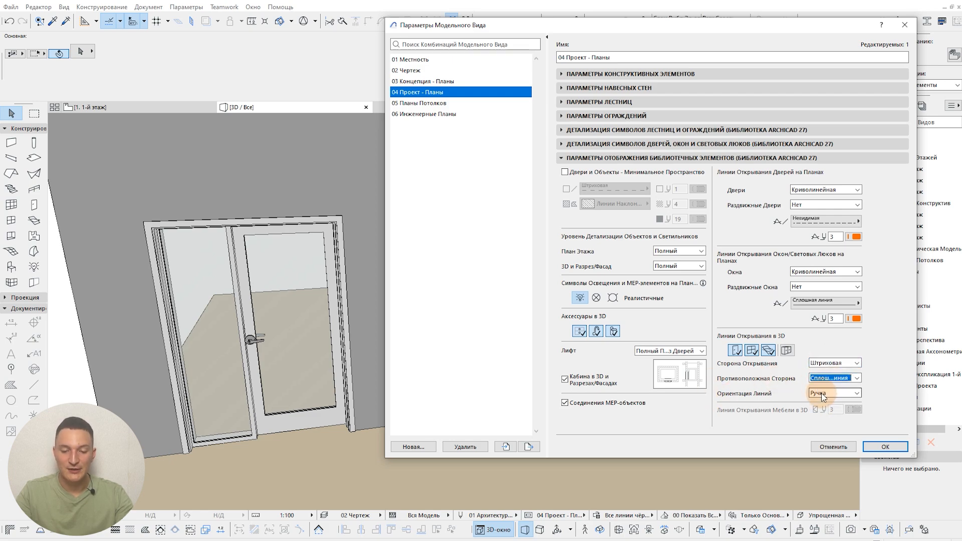
left_click(820, 392)
left_click(758, 393)
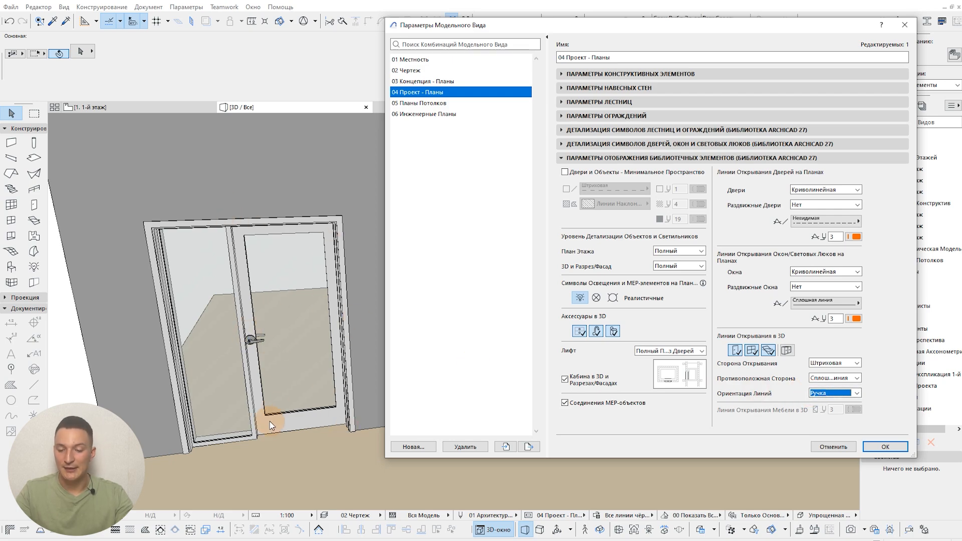
left_click(884, 446)
Step: Return to the 1-й этаж floor plan and frame the row of doors and the window
left_click(90, 106)
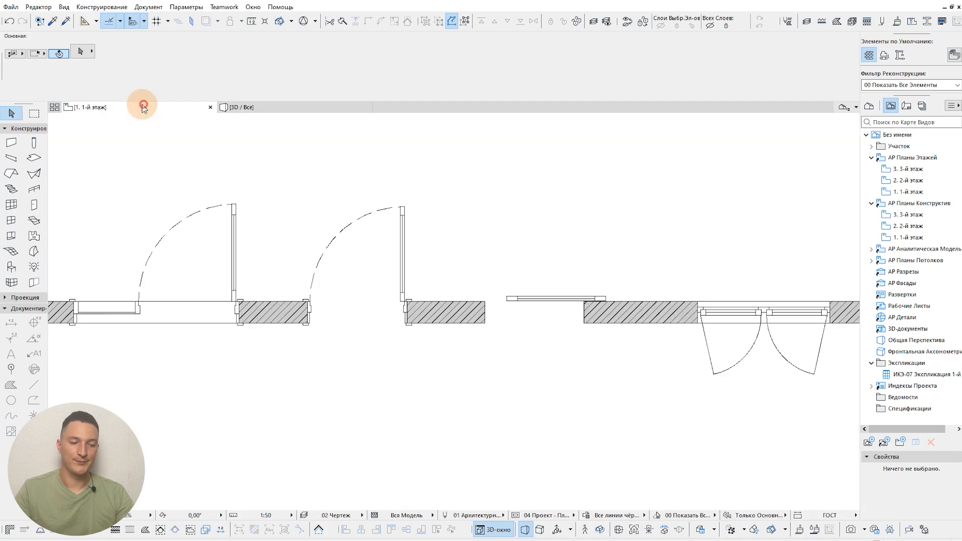
middle_click_drag(472, 258, 566, 298)
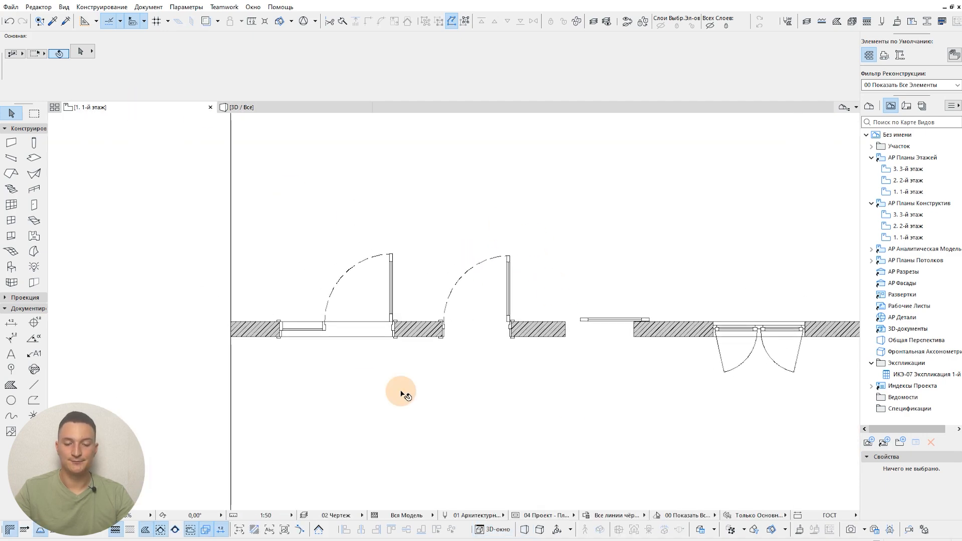
middle_click_drag(538, 386, 498, 379)
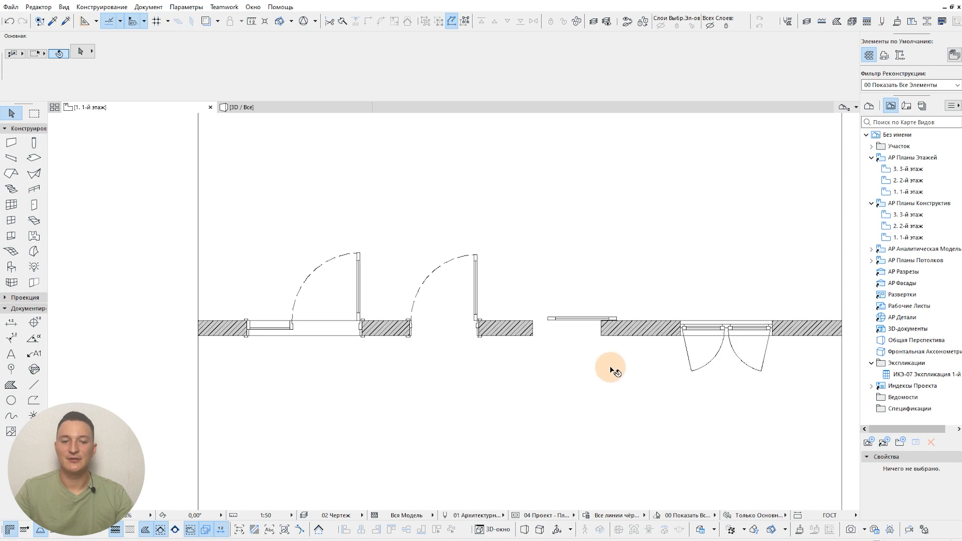
scroll(525, 334, "up", 2)
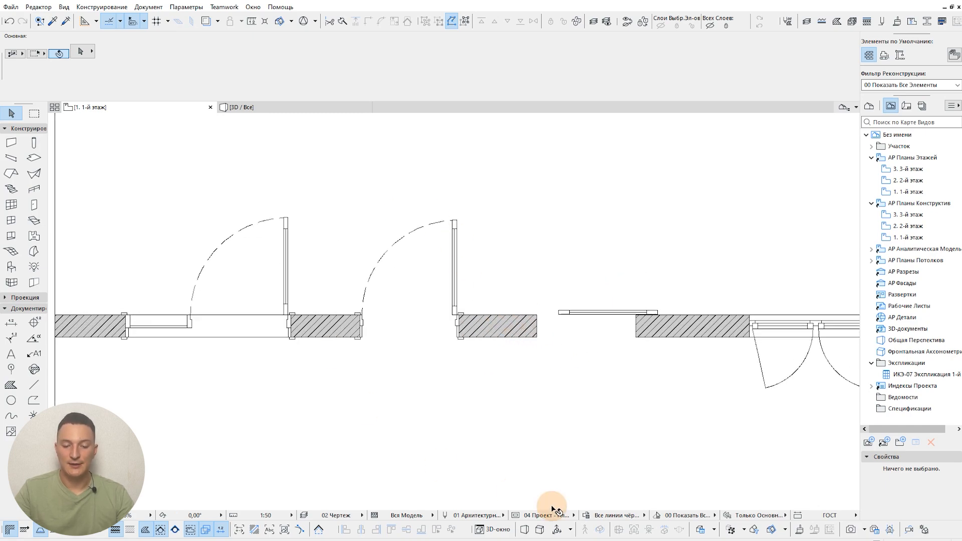
Step: Check the symbol detail settings for doors, windows and skylights in the model view options and close them unchanged
left_click(515, 517)
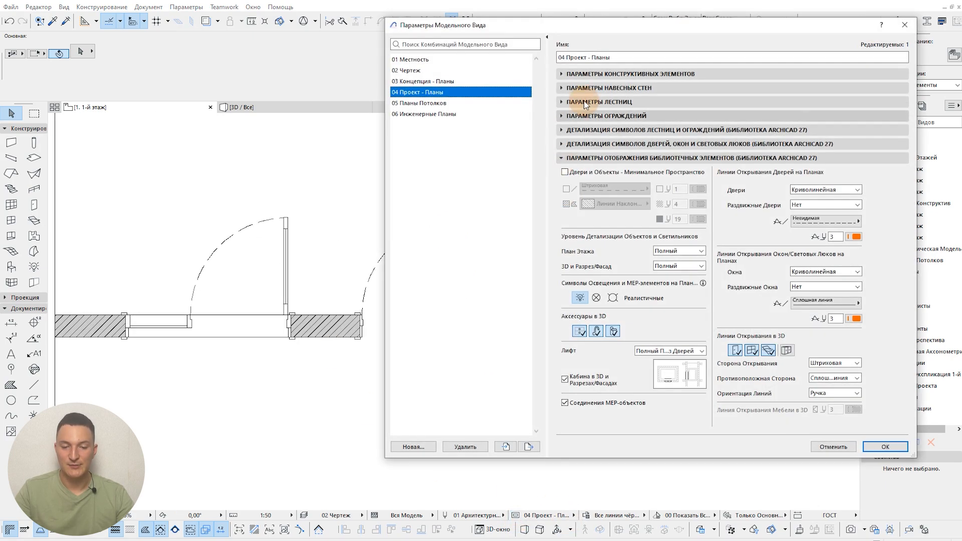
left_click(620, 162)
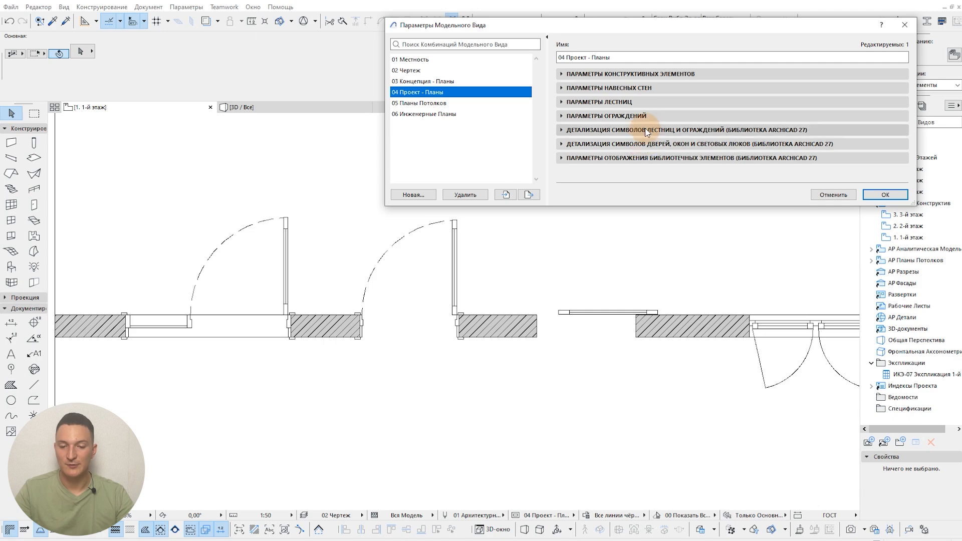
left_click(646, 146)
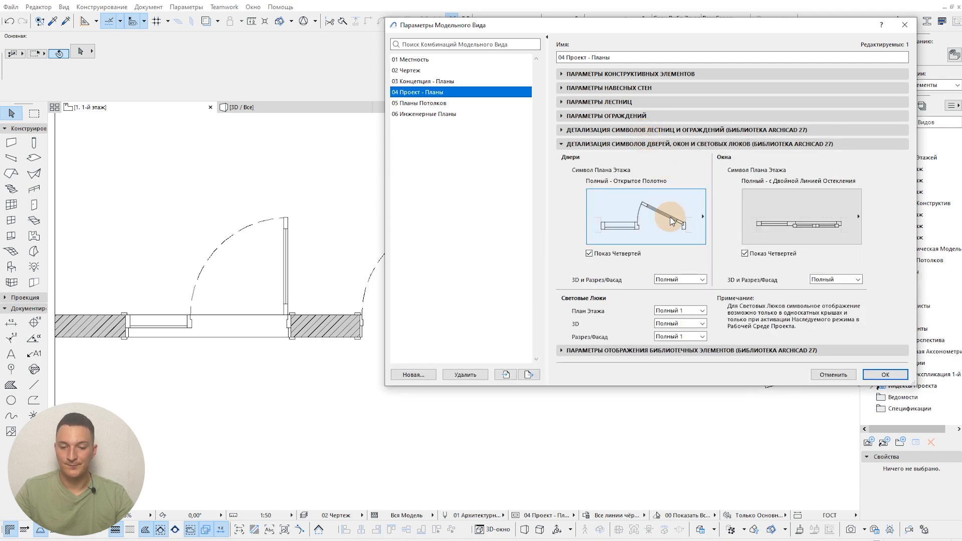
left_click(885, 374)
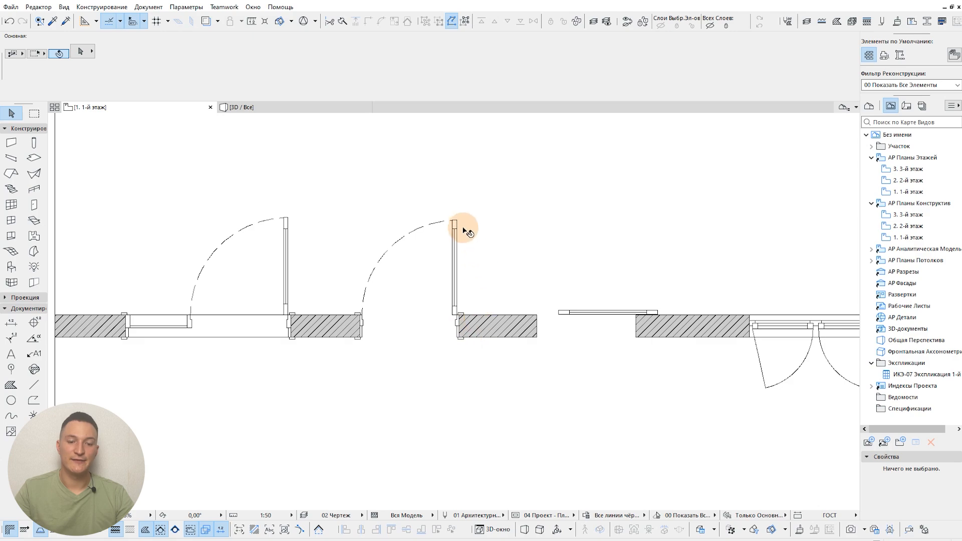
Step: Open the middle metal door's settings and show its "План Этажа и Разрез" parameters
left_click(287, 221)
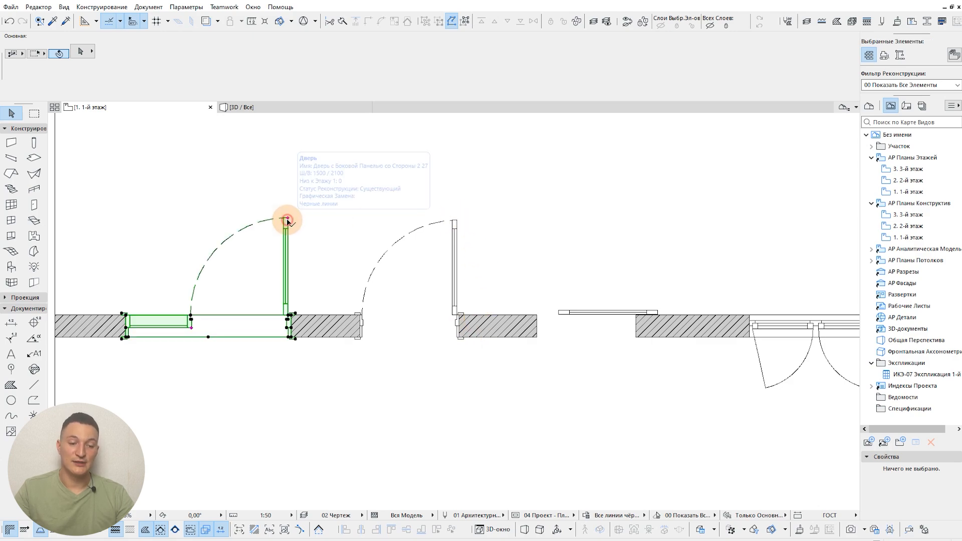
left_click(458, 228)
left_click(456, 222)
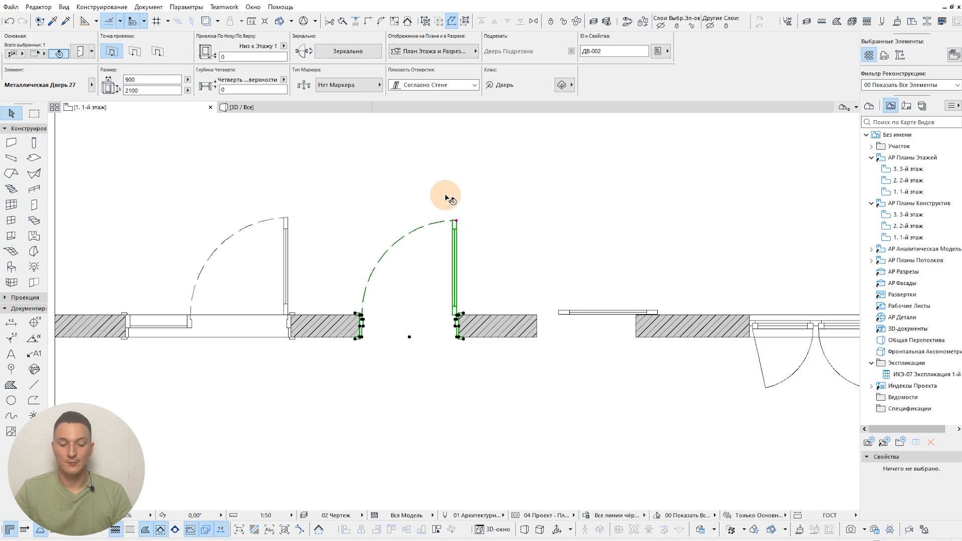
key("ctrl+t")
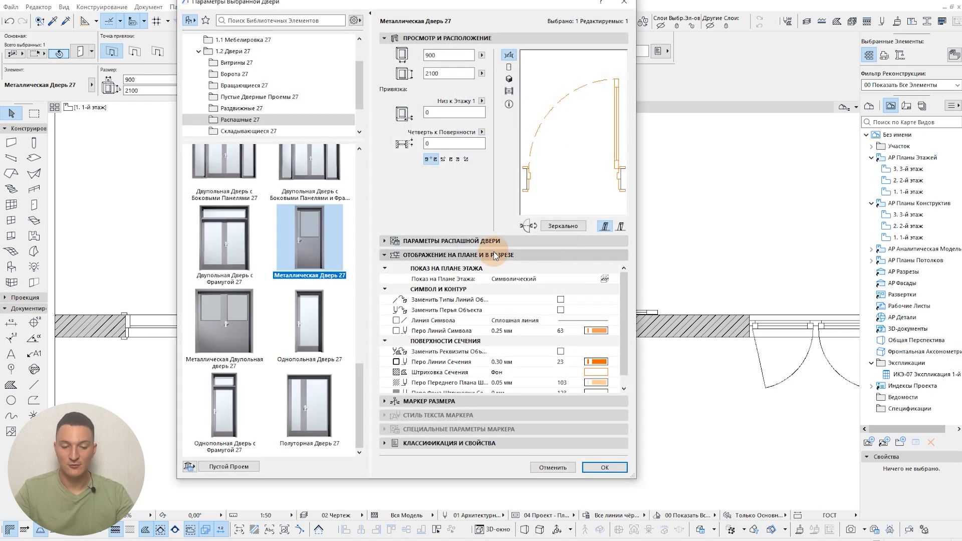
left_click(493, 255)
left_click(501, 241)
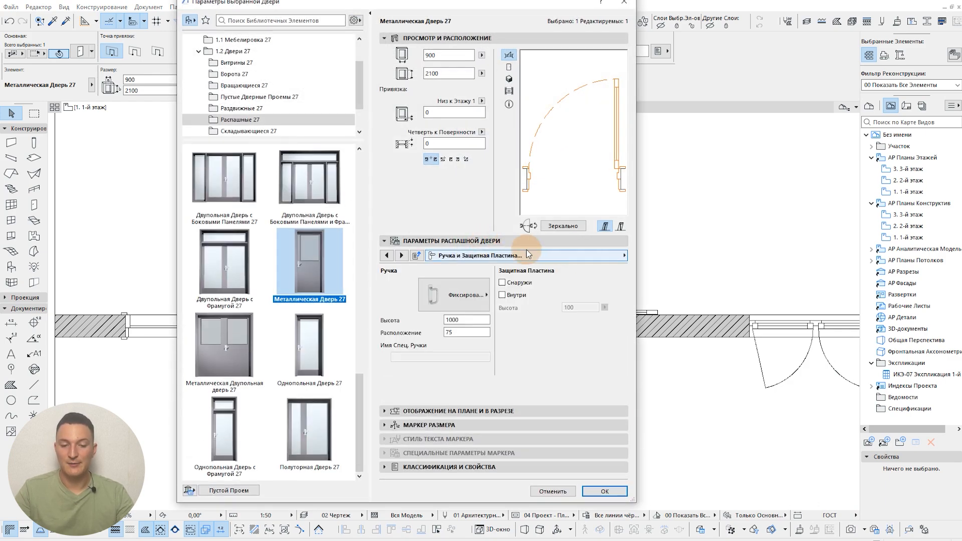
left_click(503, 256)
left_click(684, 472)
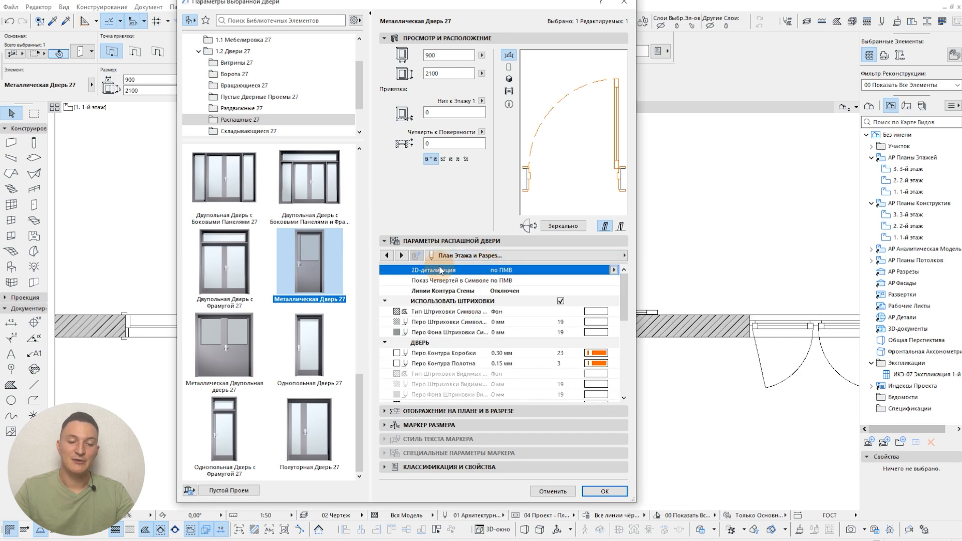
Step: Set the metal door's own "2D-детализация" to 1:100, apply it and deselect the door
left_click(518, 282)
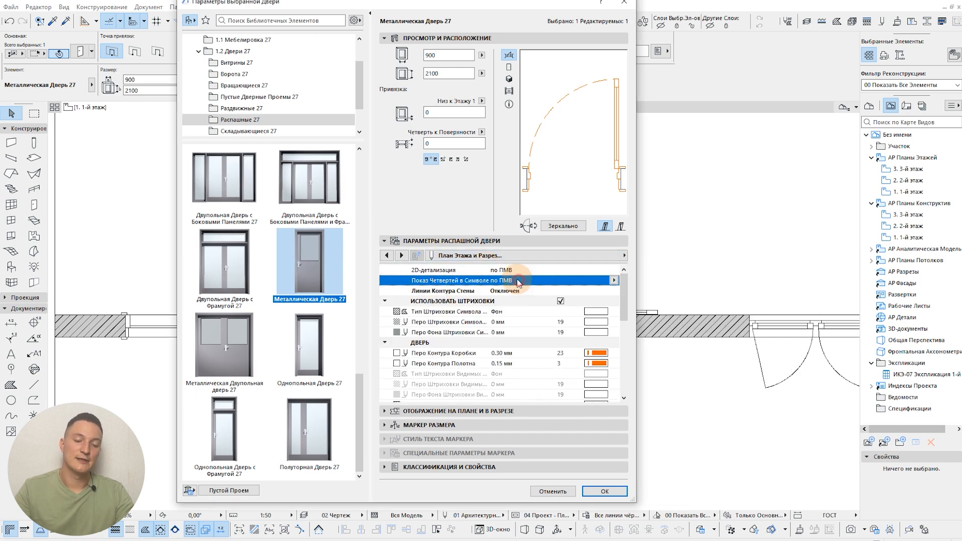
left_click(488, 267)
left_click(502, 281)
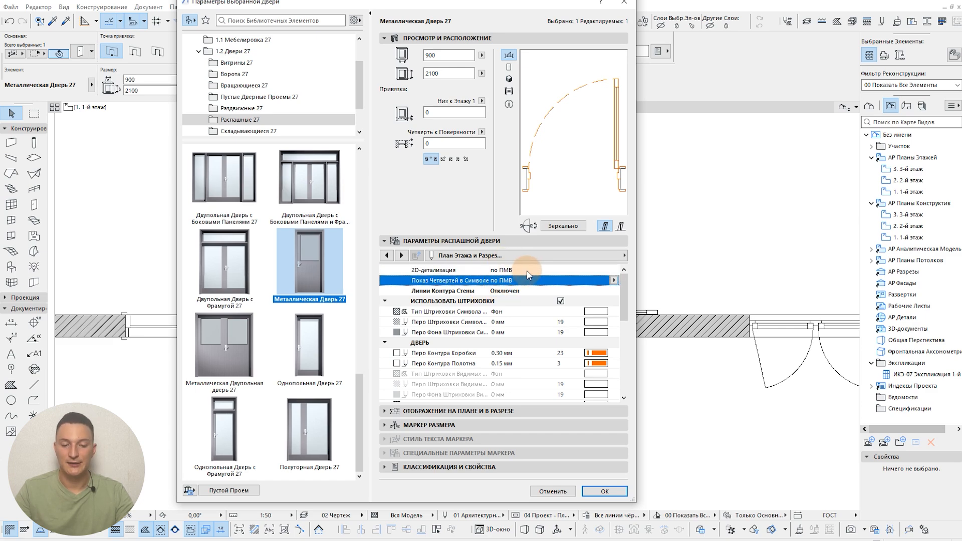
left_click(501, 269)
left_click(614, 269)
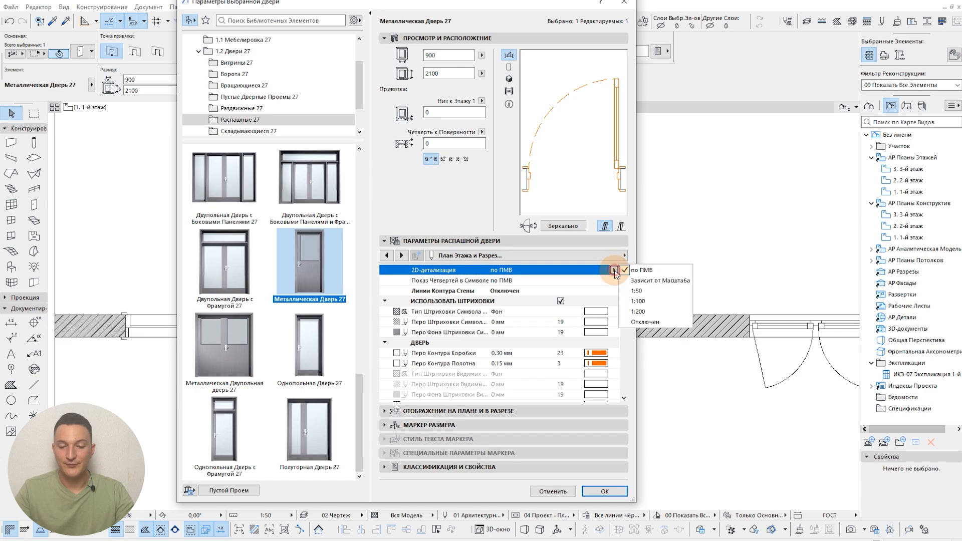
left_click(643, 301)
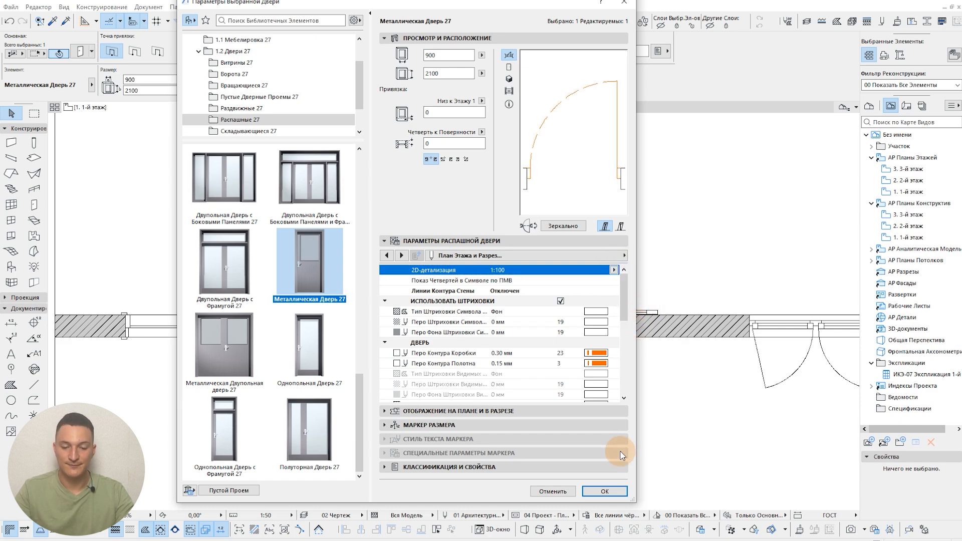
left_click(604, 491)
middle_click_drag(495, 339, 494, 338)
left_click(261, 229)
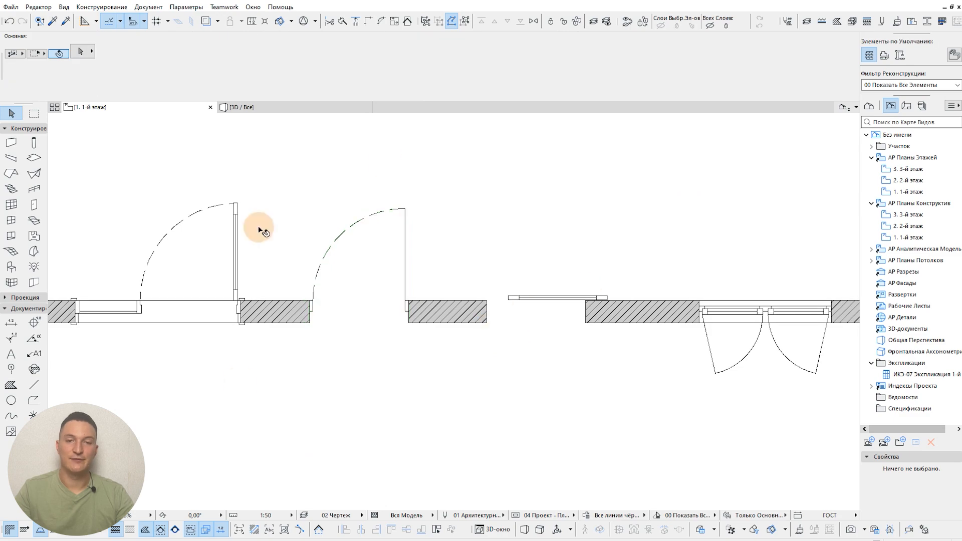
Step: Set the metal door's "2D-детализация" back to "по ПМВ", apply it and deselect the door
scroll(553, 392, "down", 2)
scroll(496, 325, "up", 1)
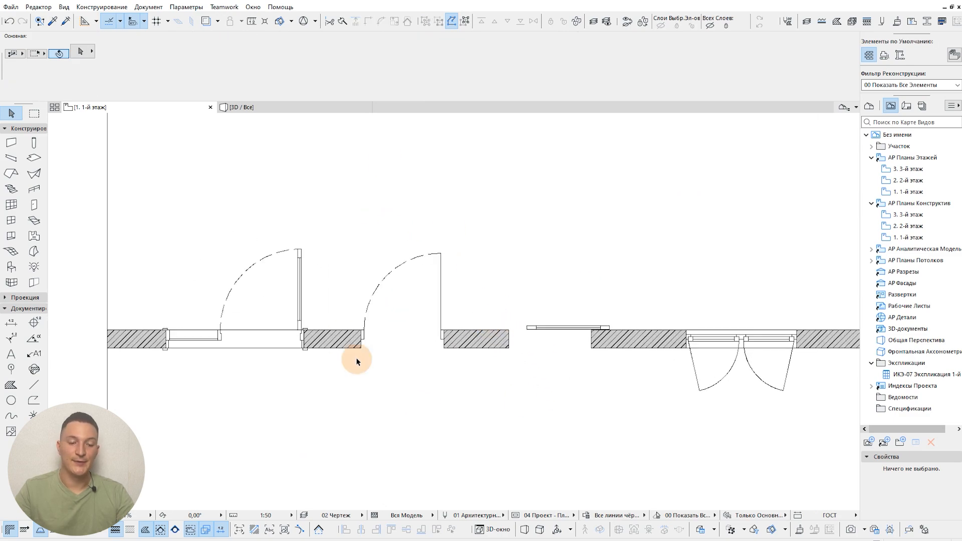
scroll(390, 369, "up", 1)
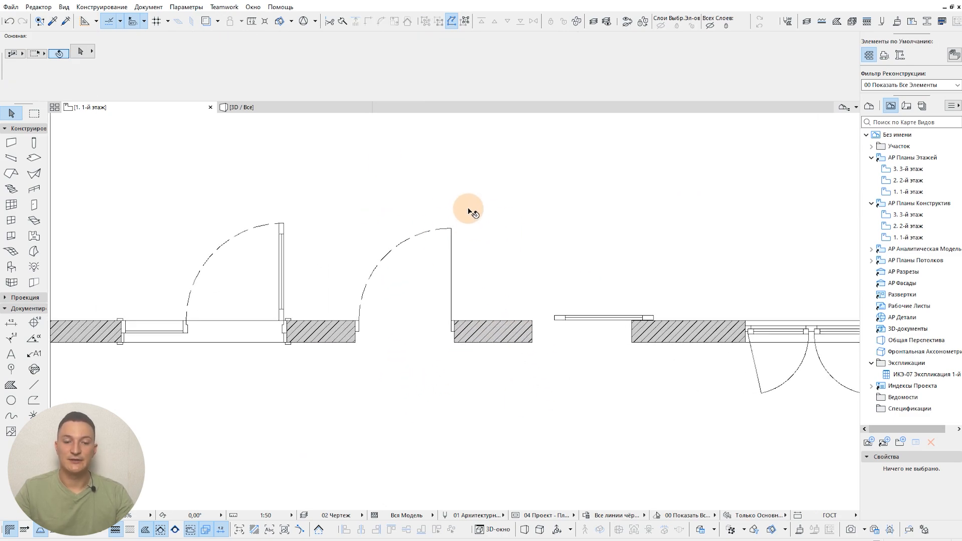
left_click(451, 229)
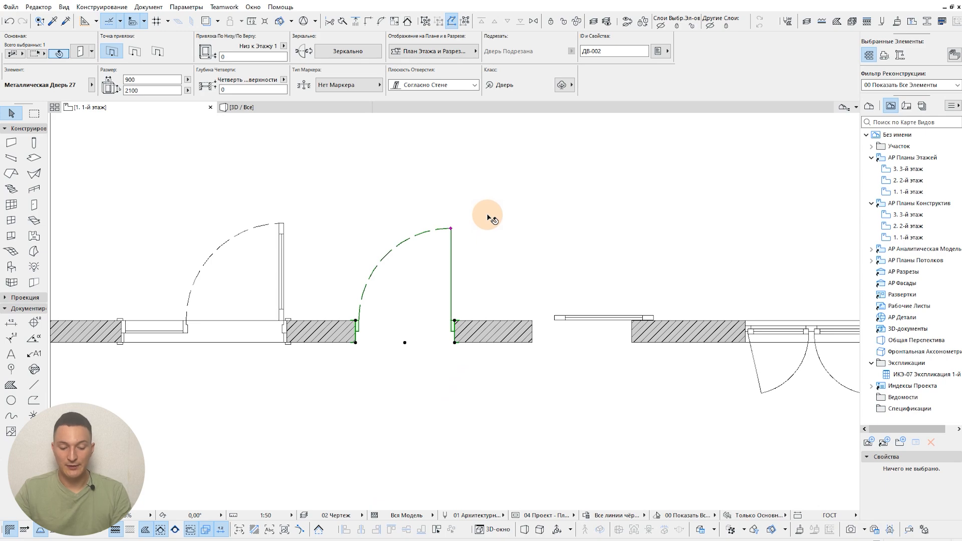
key("ctrl+t")
left_click(544, 256)
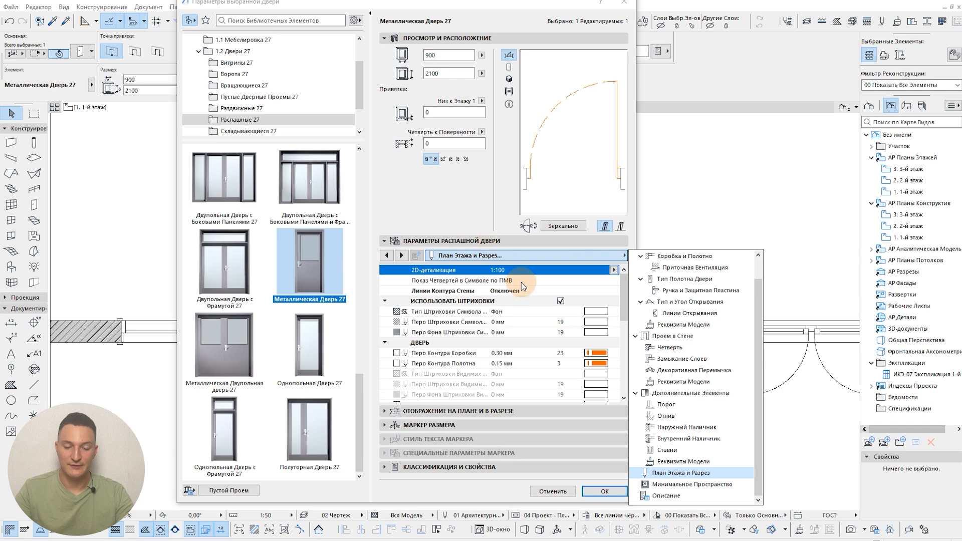
left_click(516, 292)
left_click(613, 269)
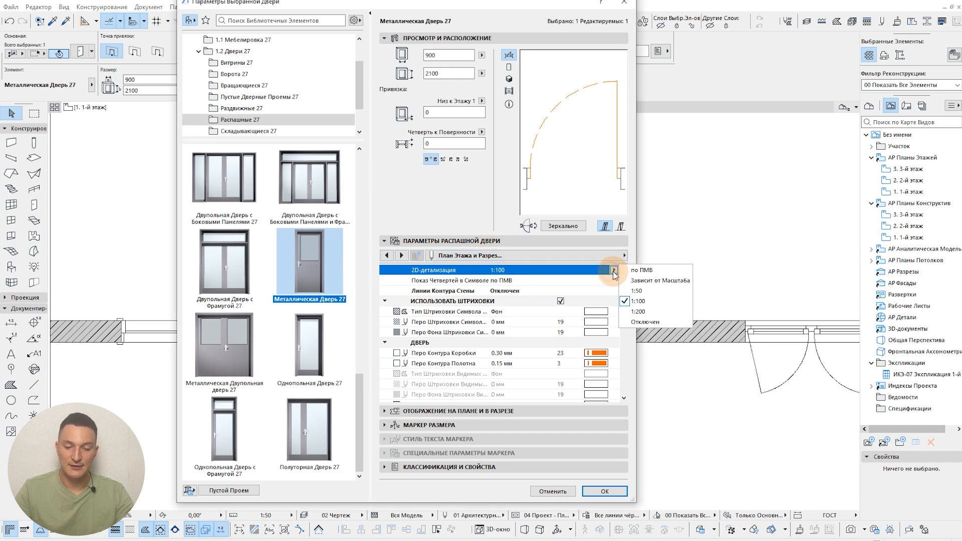
left_click(636, 270)
left_click(604, 490)
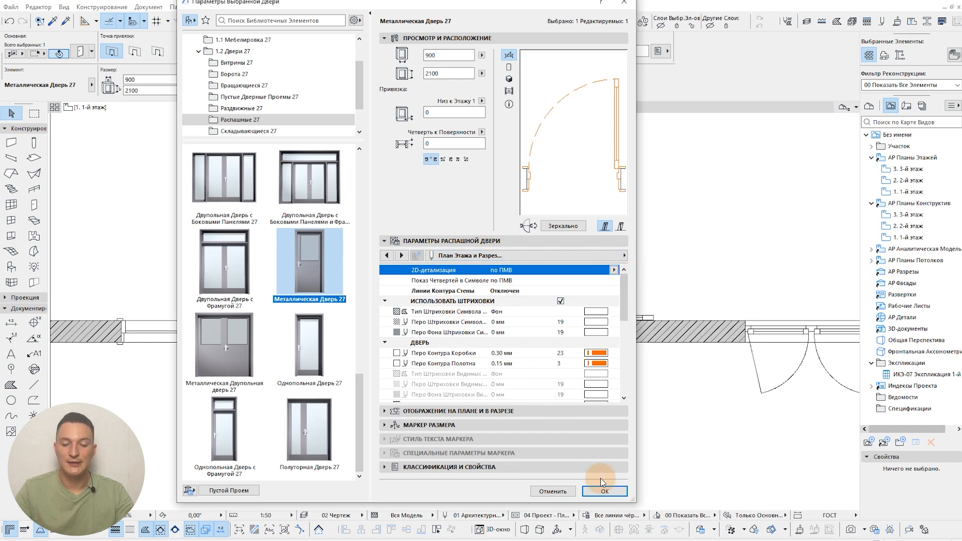
key("Escape")
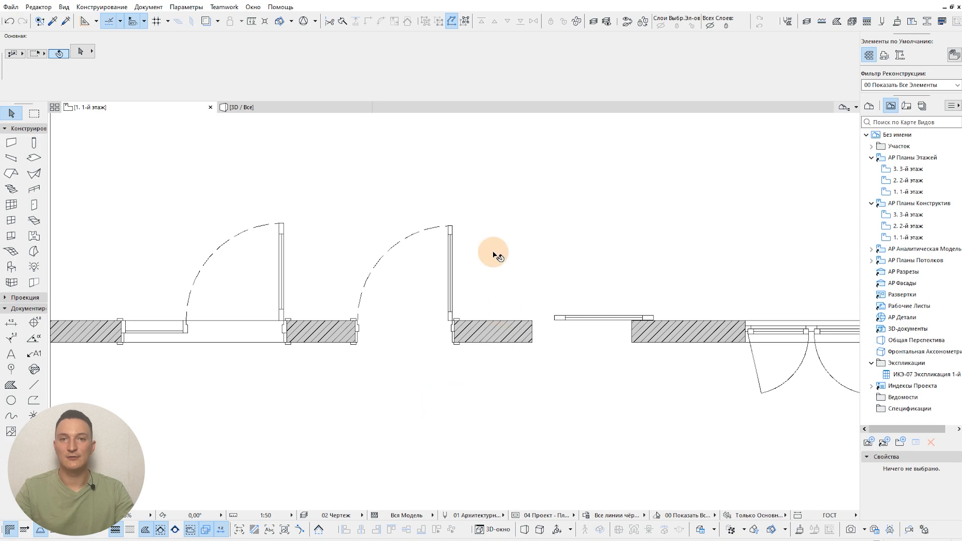
Step: Set the doors' floor plan symbol to "Средний - Открытое Полотно" in the "04 Проект - Планы" model view options and apply it
mouse_move(493, 253)
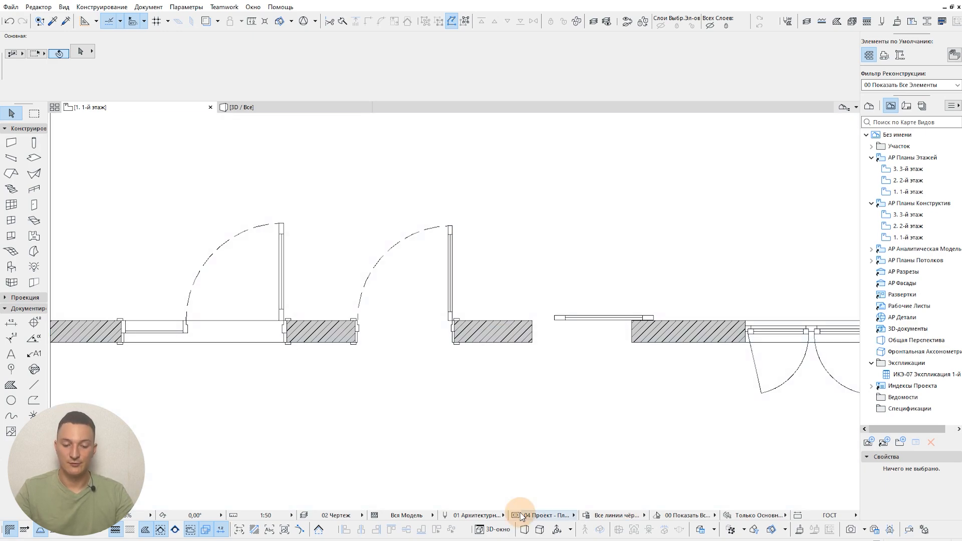
left_click(515, 514)
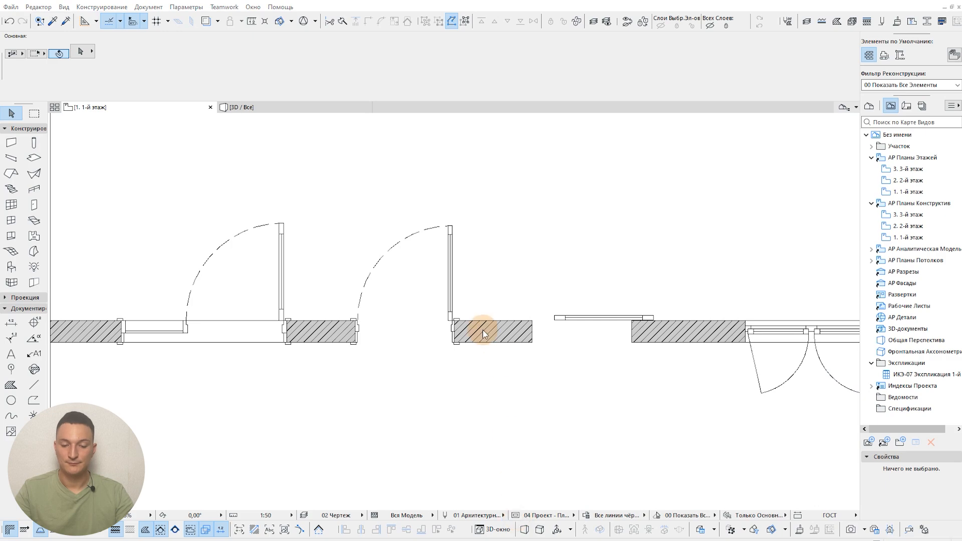
left_click(696, 209)
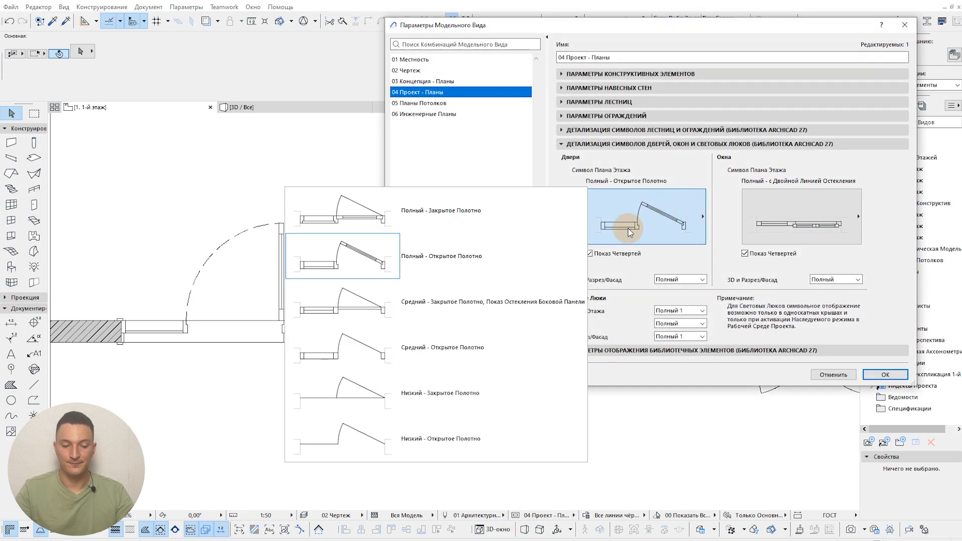
left_click(420, 364)
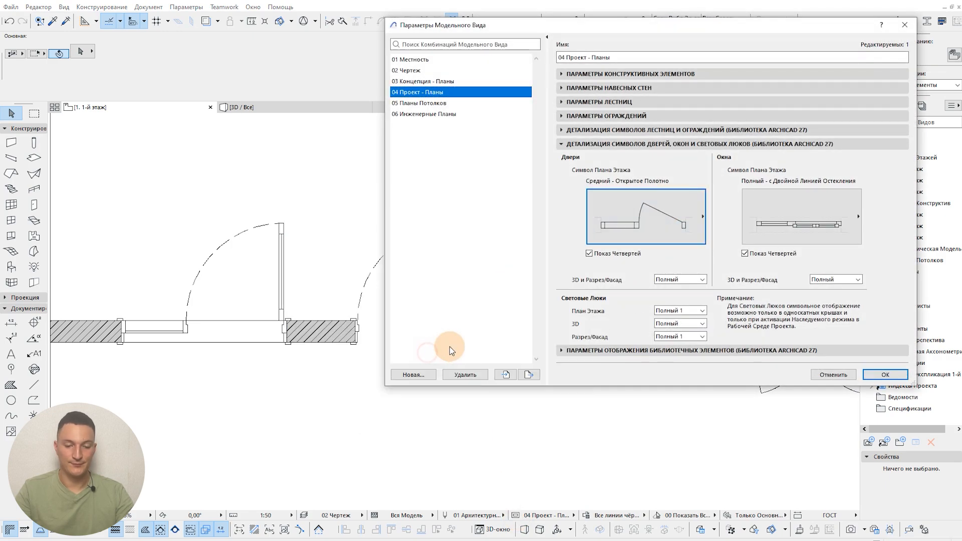
left_click(885, 375)
Step: Set the middle metal door's own "2D-детализация" to 1:50, apply it and deselect the door
left_click(451, 230)
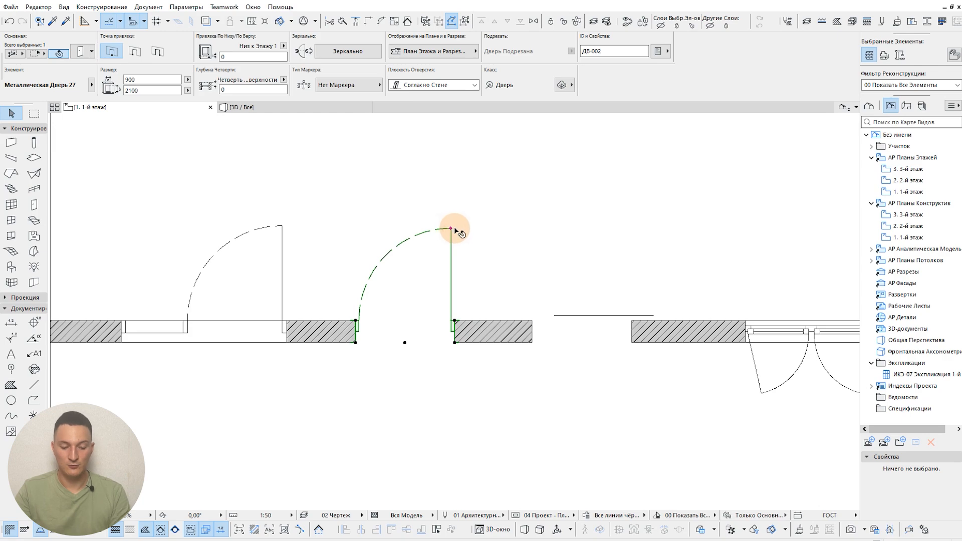
double_click(456, 229)
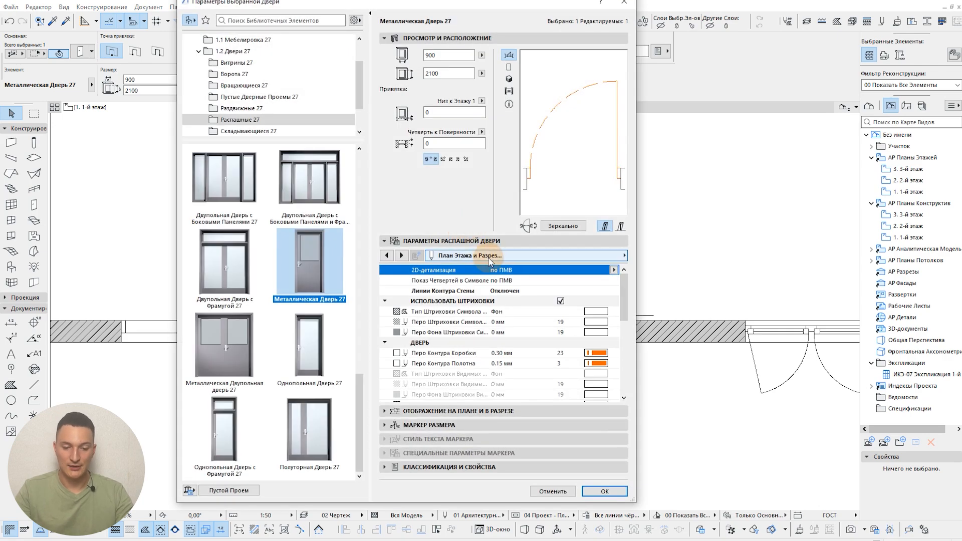
left_click(614, 269)
left_click(626, 281)
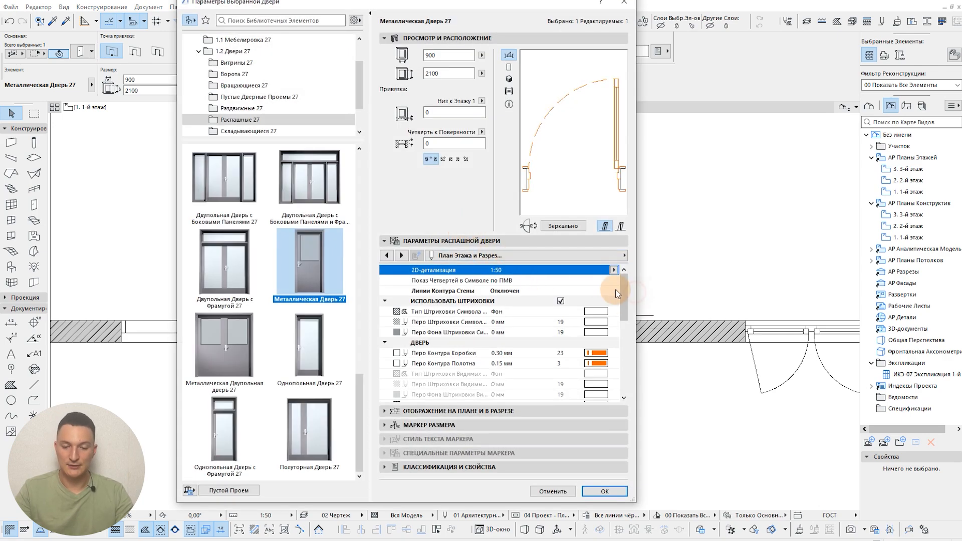
left_click(604, 491)
left_click(477, 395)
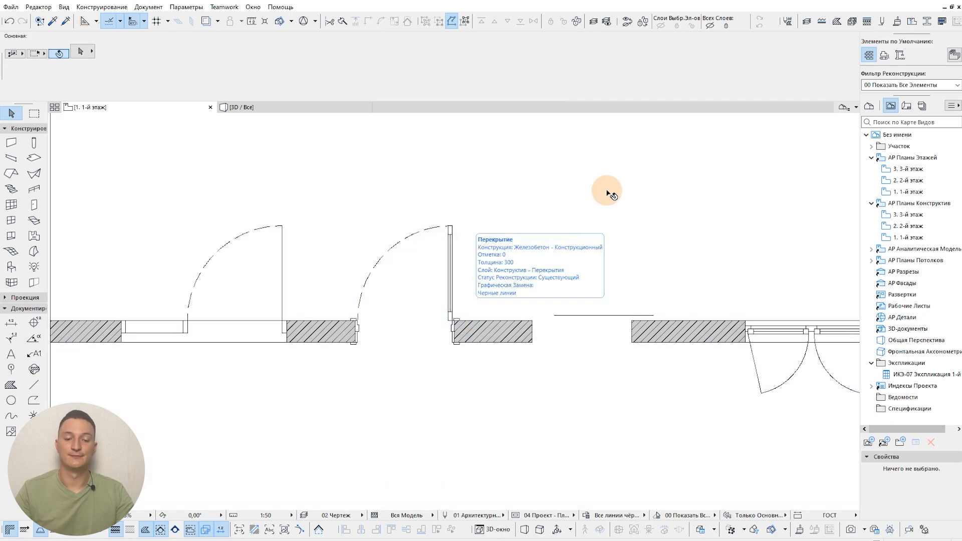
scroll(608, 193, "down", 1)
middle_click_drag(608, 193, 512, 215)
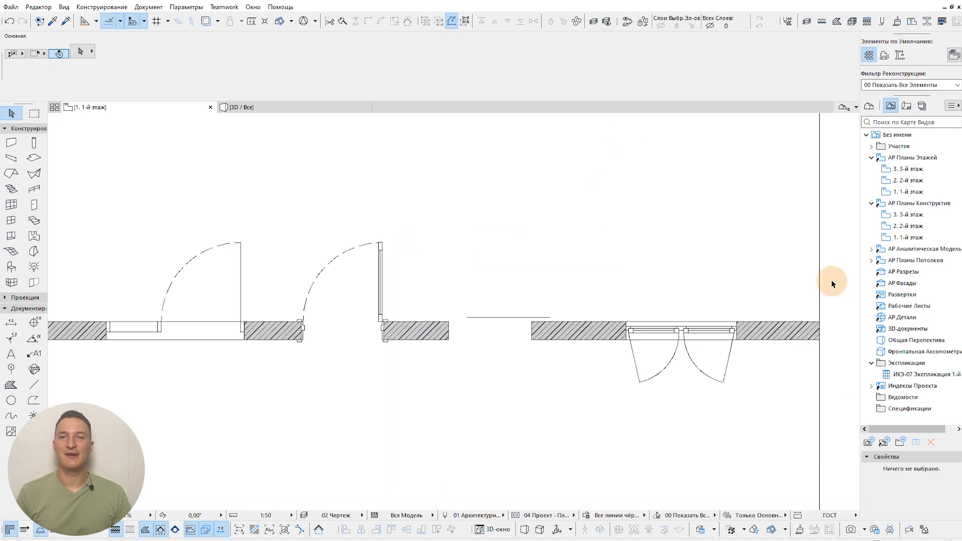